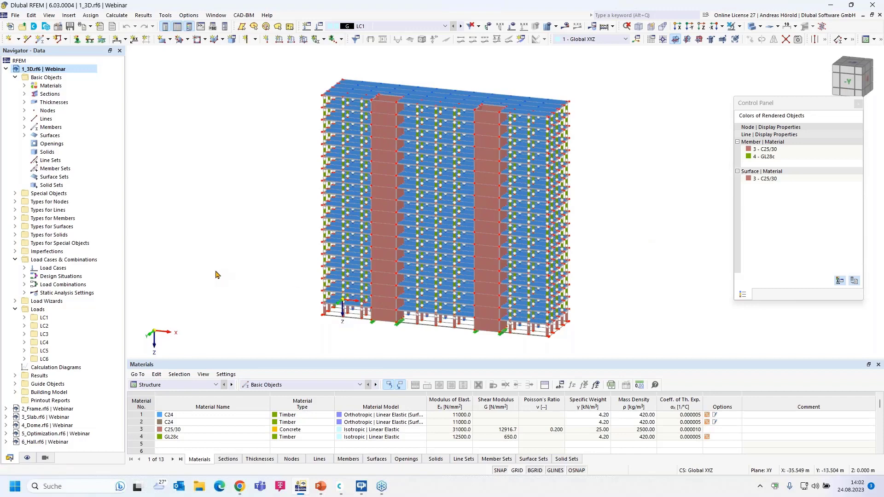
Limit the display to the surfaces with the 2 - Uniform 200.0 mm thickness using the generated visibilities.
left_click(46, 459)
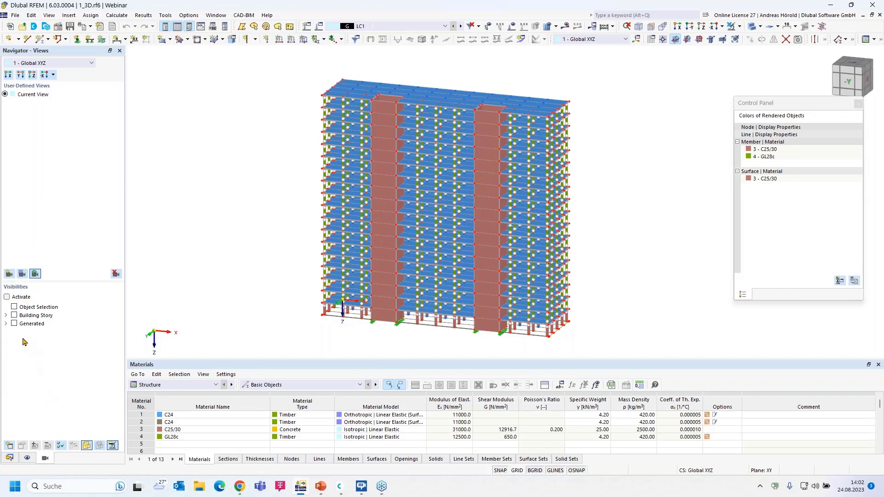
left_click(7, 324)
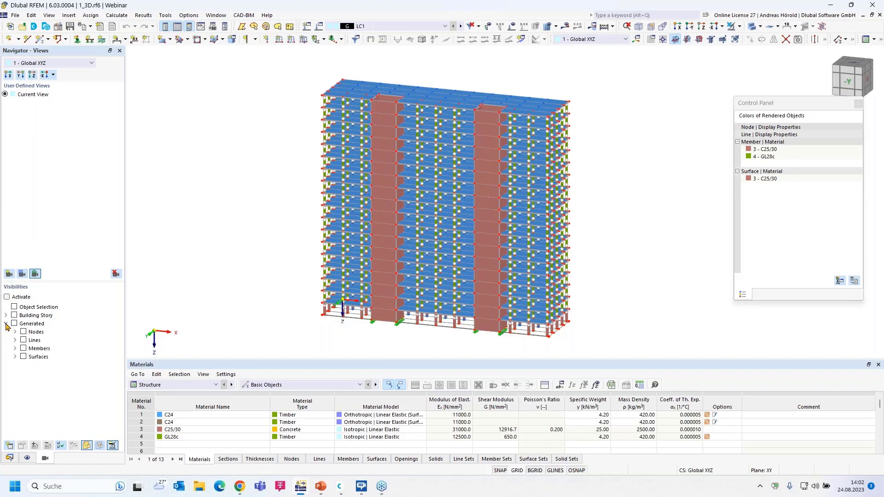
left_click(15, 357)
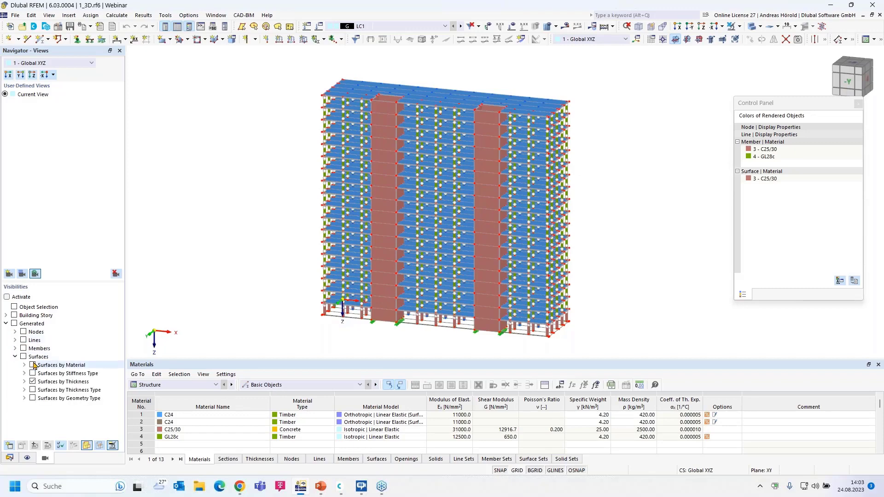
left_click(25, 382)
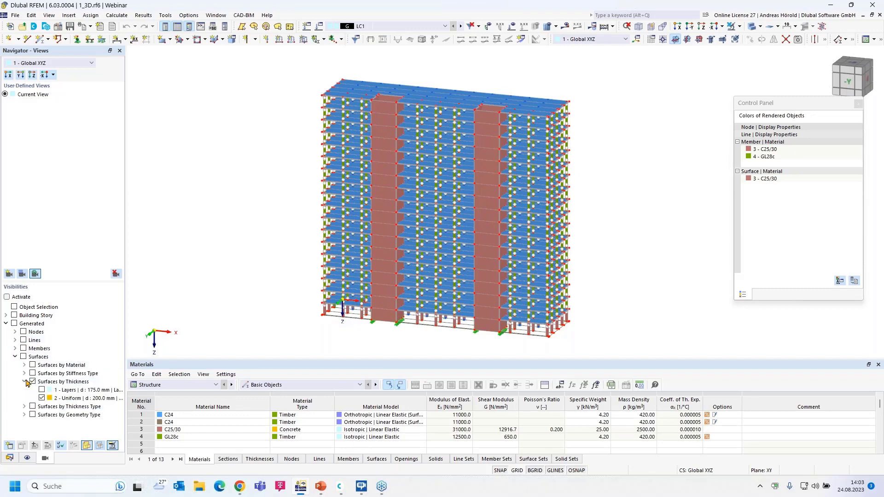
left_click(41, 398)
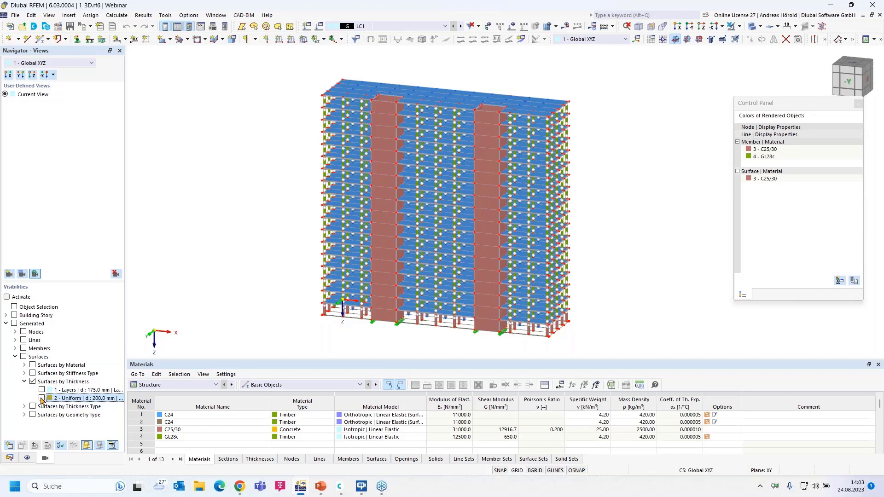
left_click(42, 399)
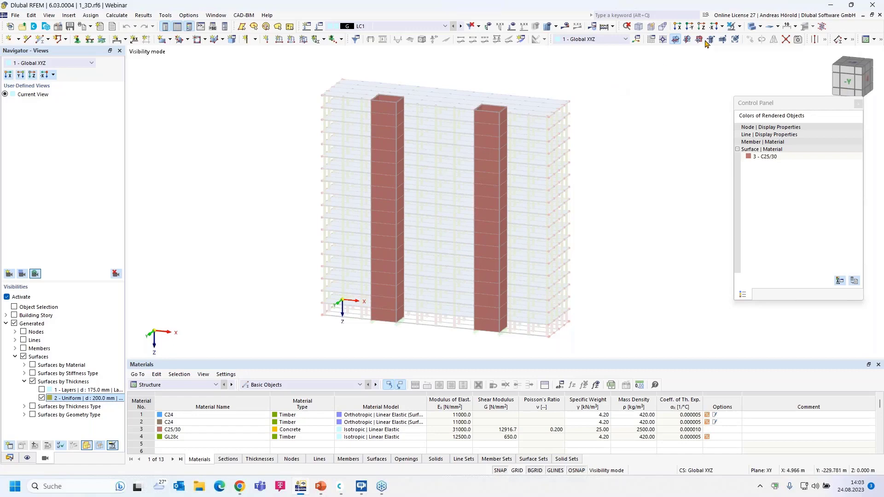
Reverse the visibility to show everything except the concrete cores, and restore the previous visibility.
left_click(740, 26)
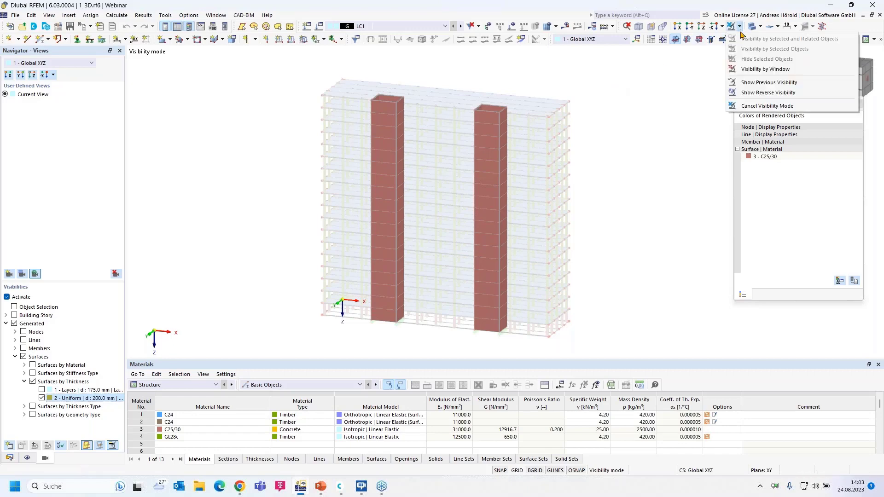
left_click(775, 93)
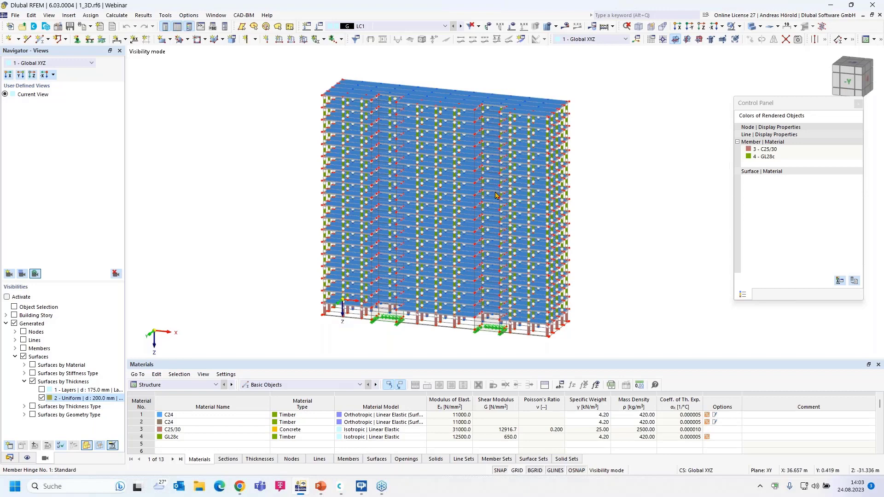
left_click(739, 26)
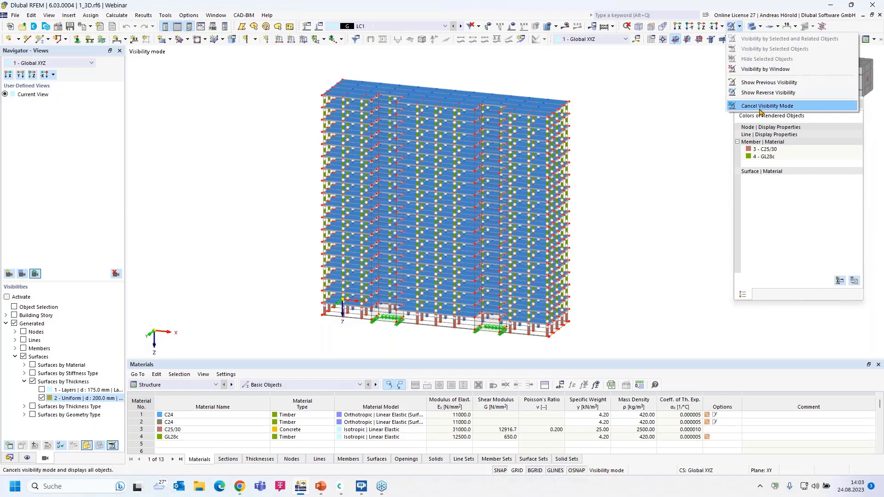
left_click(759, 84)
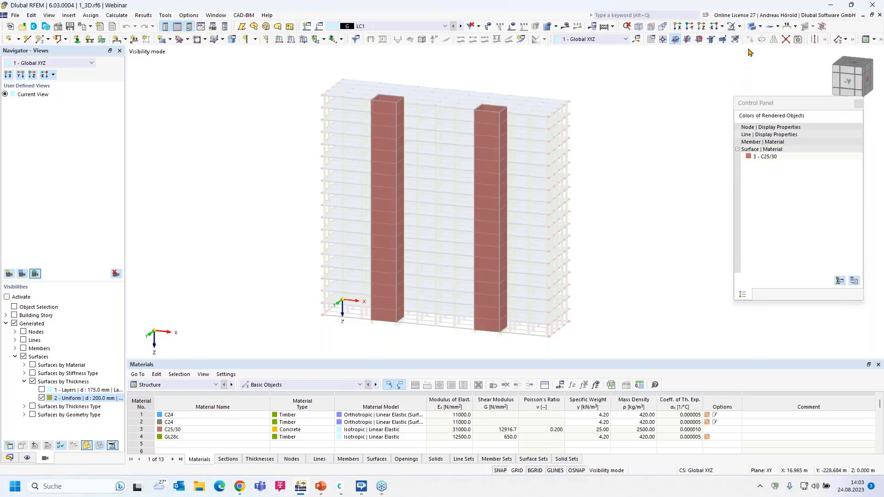
Cancel the visibility mode to display the entire building model.
left_click(759, 27)
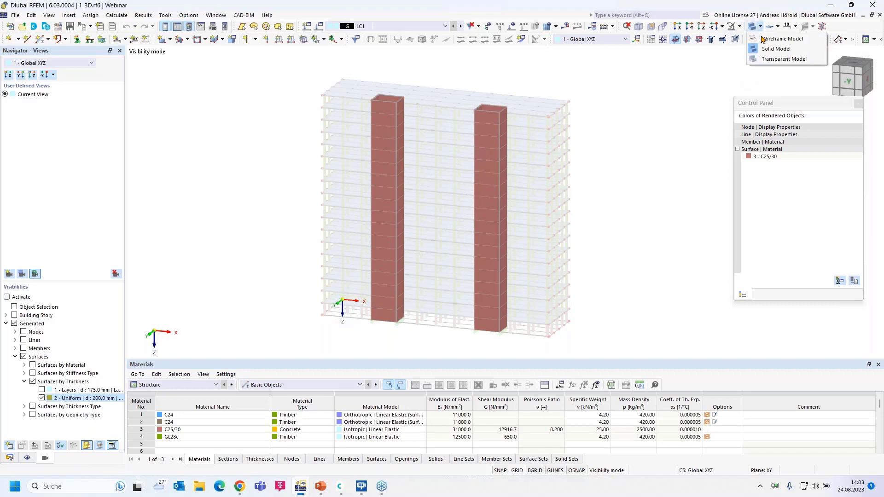
left_click(740, 27)
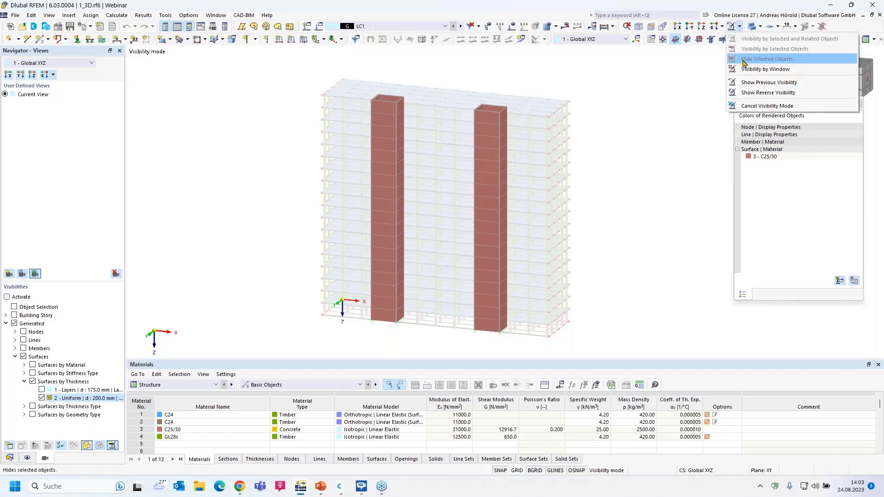
left_click(765, 104)
Isolate the top two storeys and their related objects in the front view, and reverse the visibility to show the storeys below.
middle_click_drag(632, 224, 672, 198, "ctrl")
left_click_drag(583, 74, 291, 118)
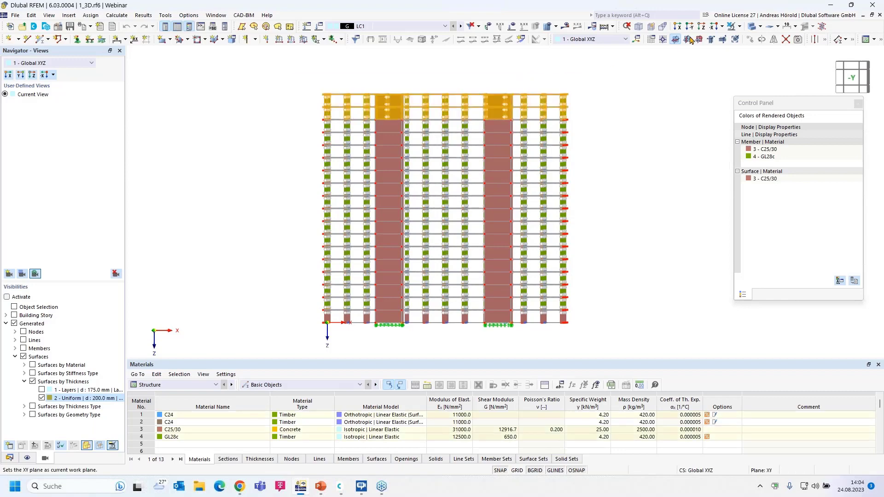
left_click(739, 26)
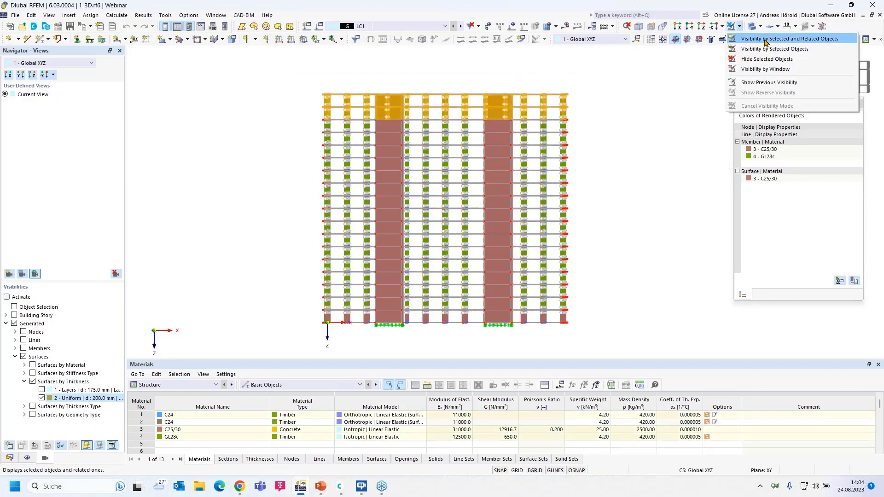
left_click(765, 40)
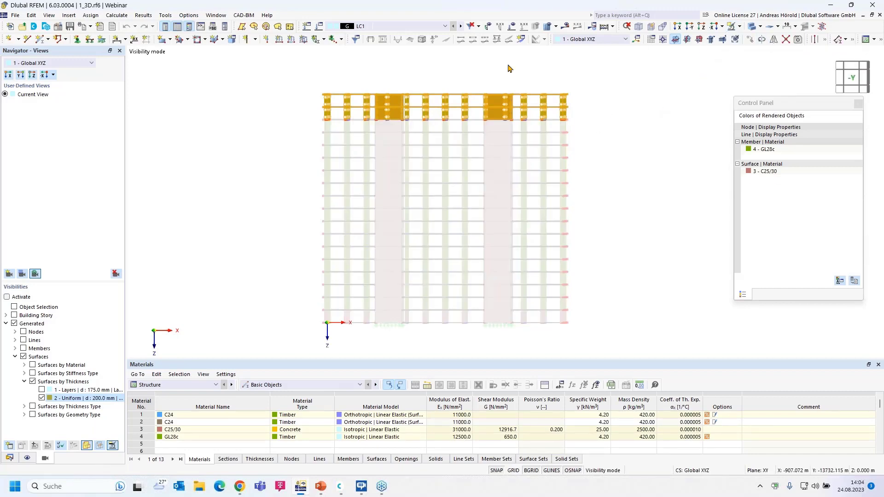
left_click(740, 26)
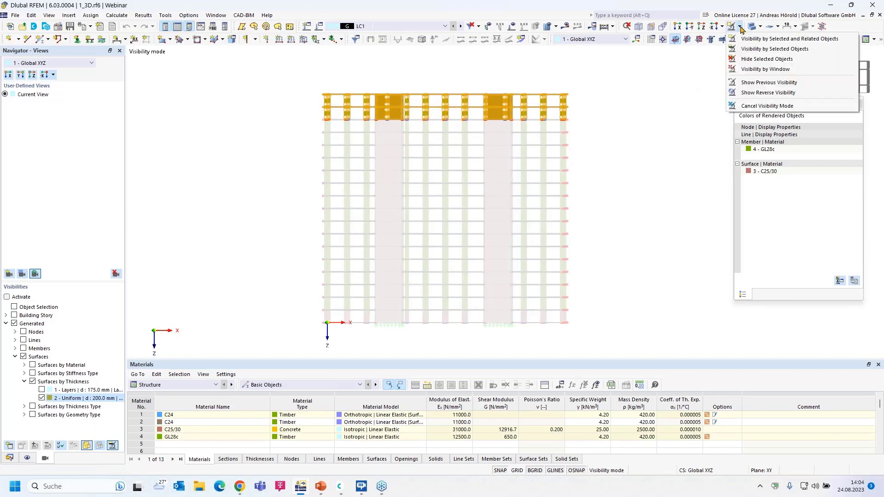
left_click(761, 93)
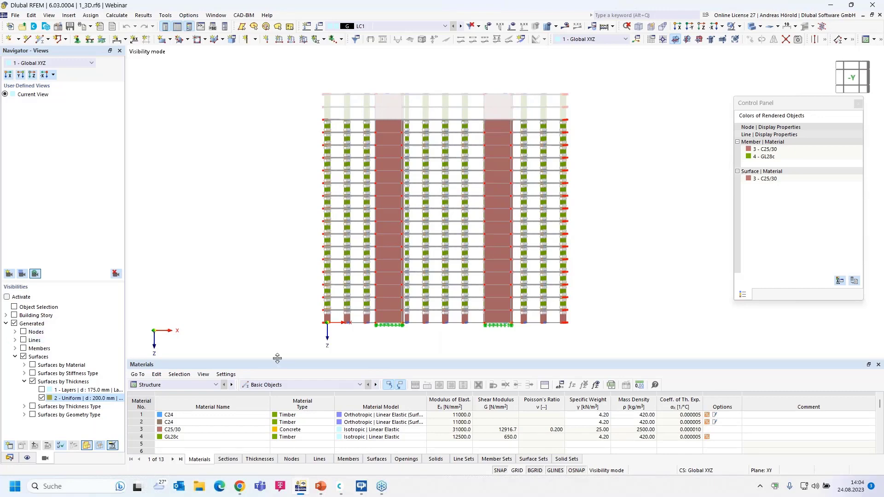
Launch TeamViewer Quick Support and dismiss its notice.
left_click(267, 16)
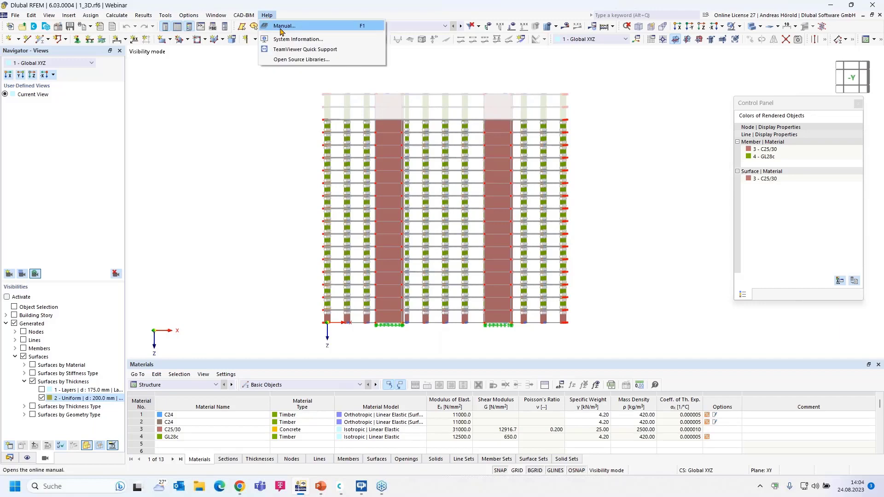
left_click(336, 52)
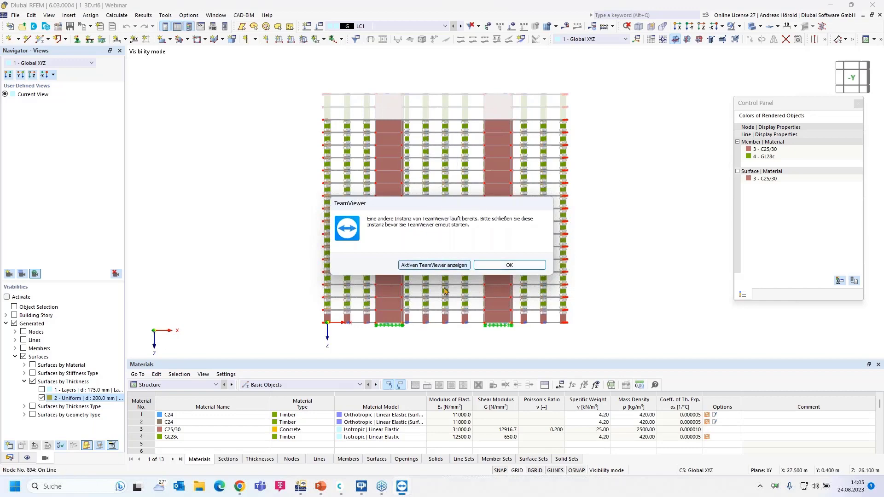
left_click(508, 263)
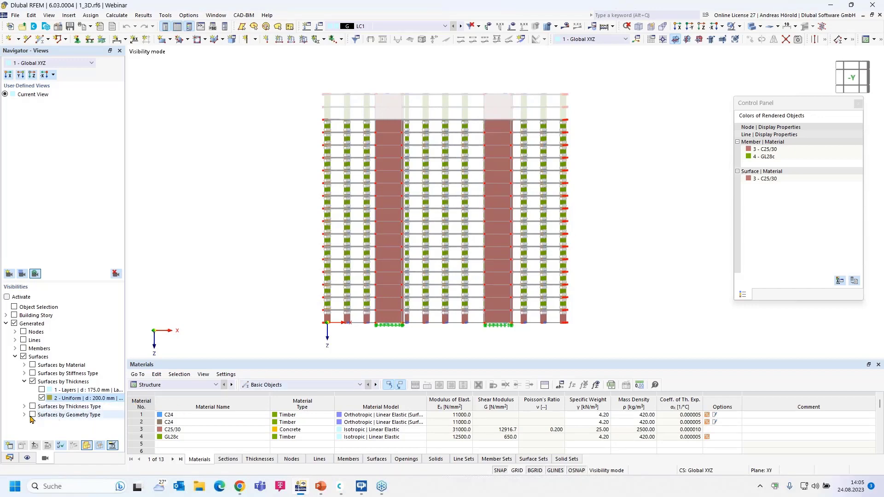
Collapse the 1_3D.rf6 data tree and switch to the 2_Frame.rf6 model.
left_click(9, 458)
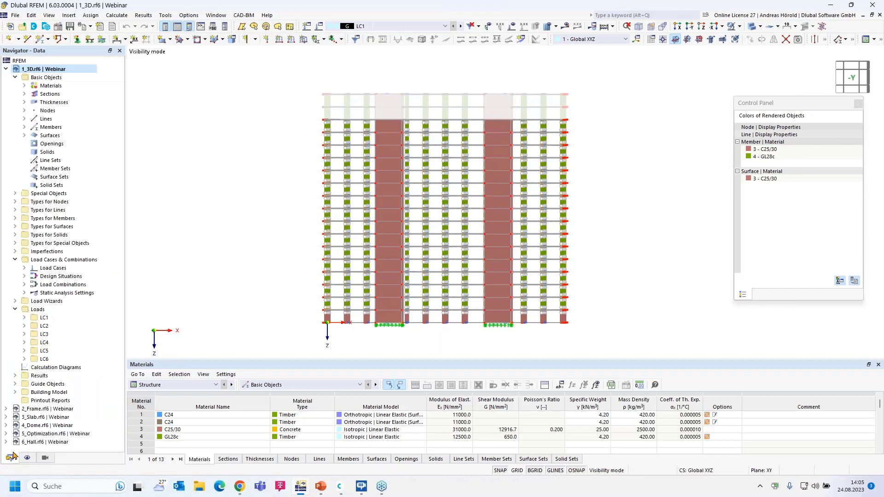
left_click(6, 69)
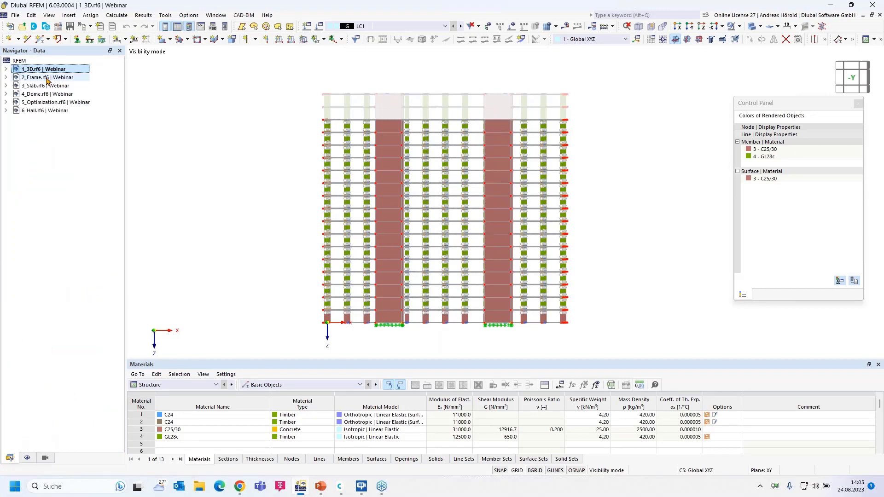
left_click(49, 78)
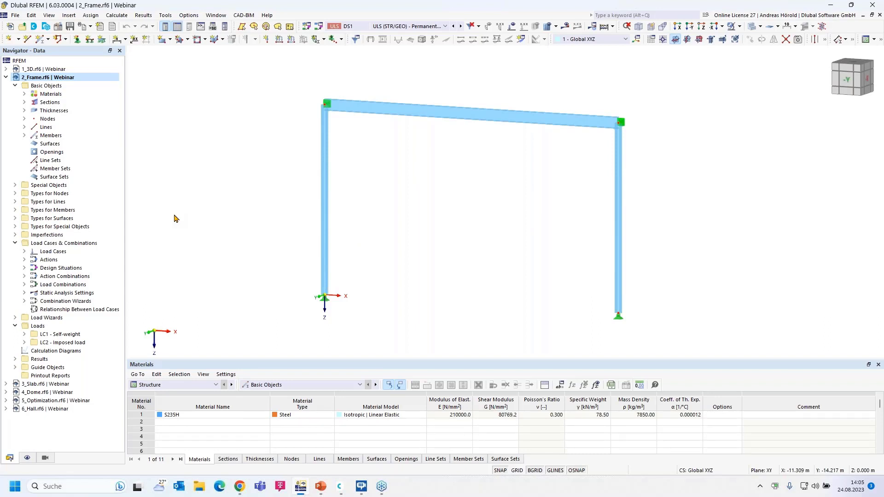
Generate surfaces from the frame's horizontal beam member, and undo the surface generation.
scroll(470, 148, "up", 2)
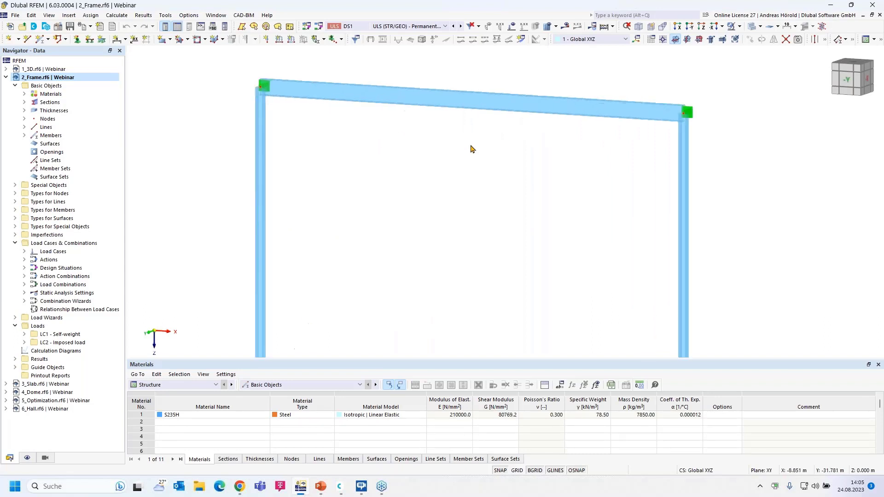
scroll(468, 157, "up", 2)
middle_click_drag(467, 162, 471, 206)
scroll(472, 207, "down", 1)
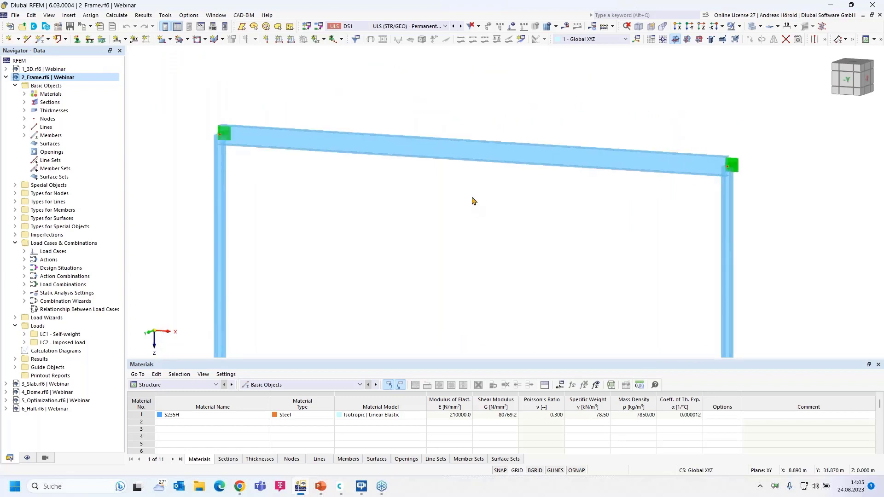
right_click(445, 156)
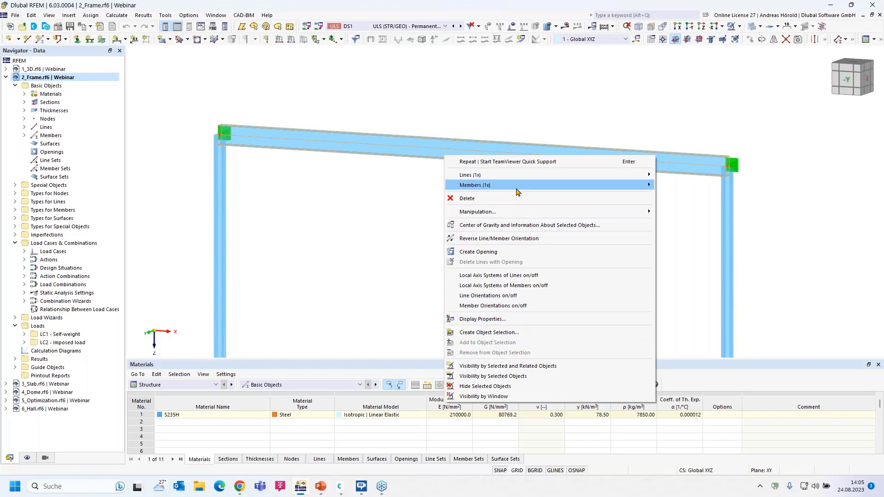
mouse_move(516, 188)
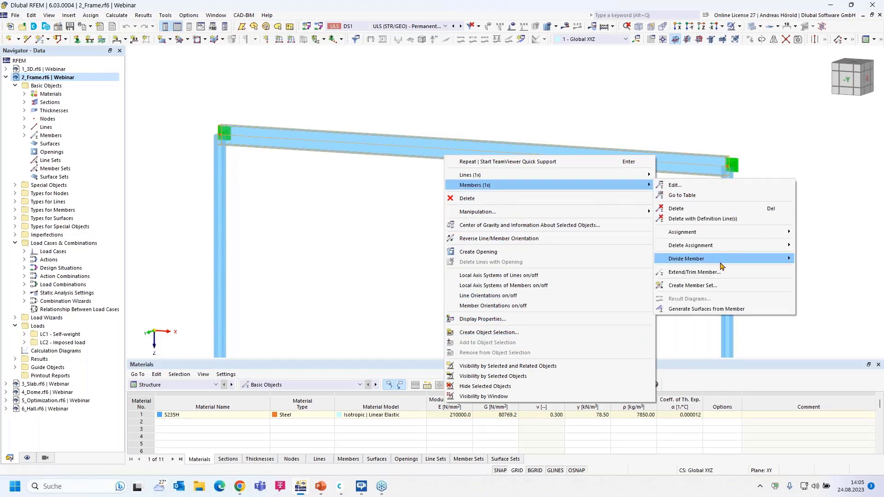
mouse_move(725, 262)
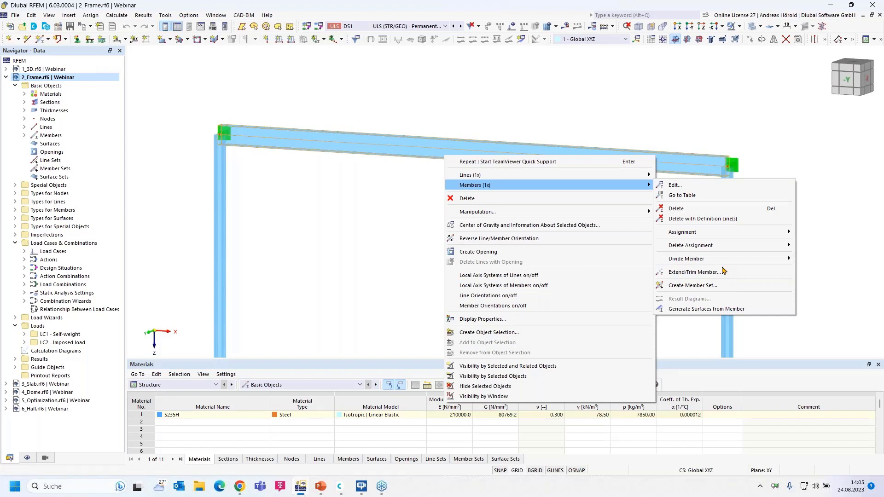
left_click(749, 311)
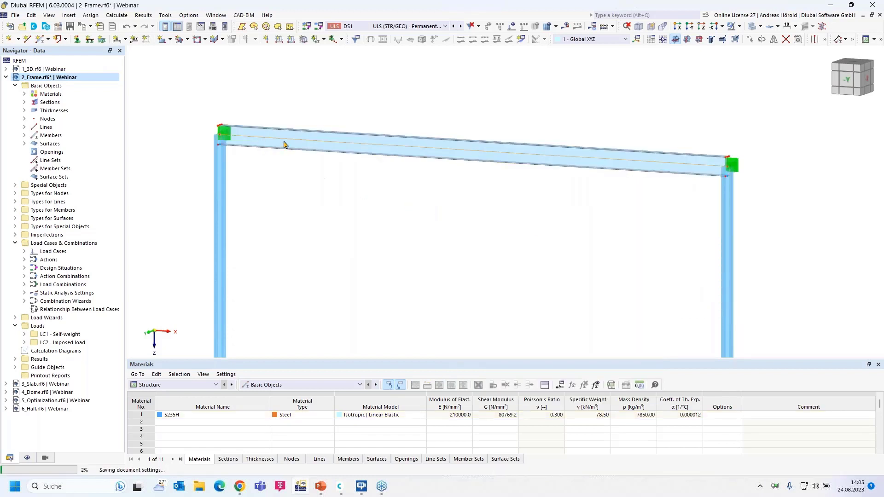
left_click(131, 29)
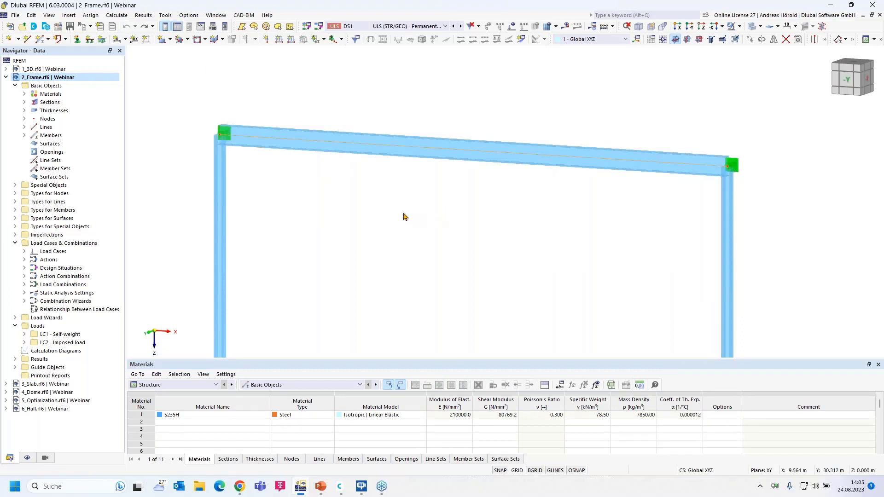
Open the horizontal beam for editing and set its member type to Surface Model.
right_click(395, 152)
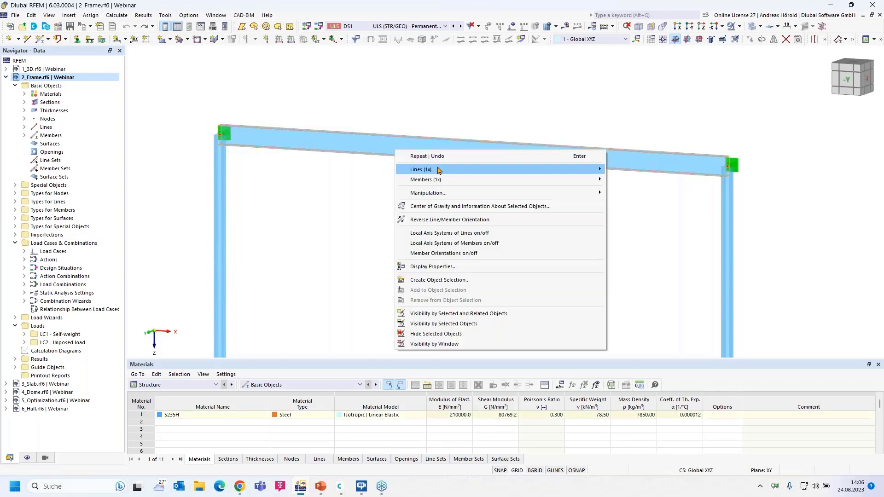
mouse_move(442, 180)
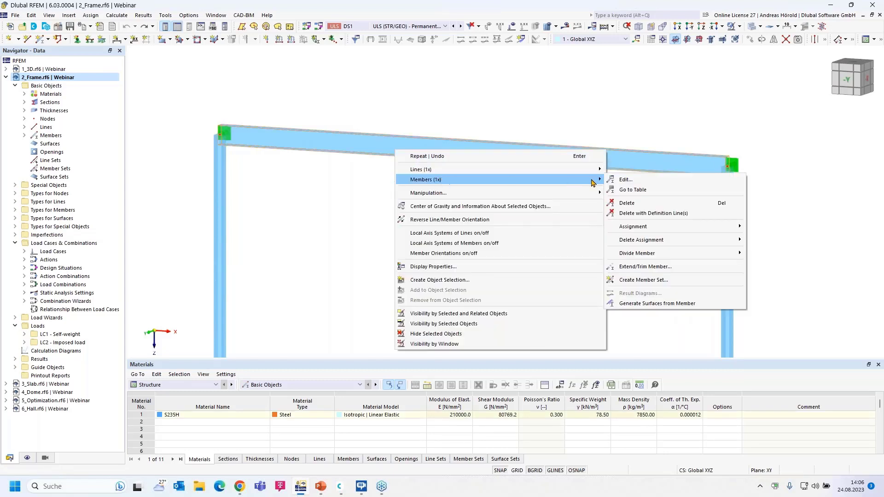
left_click(626, 180)
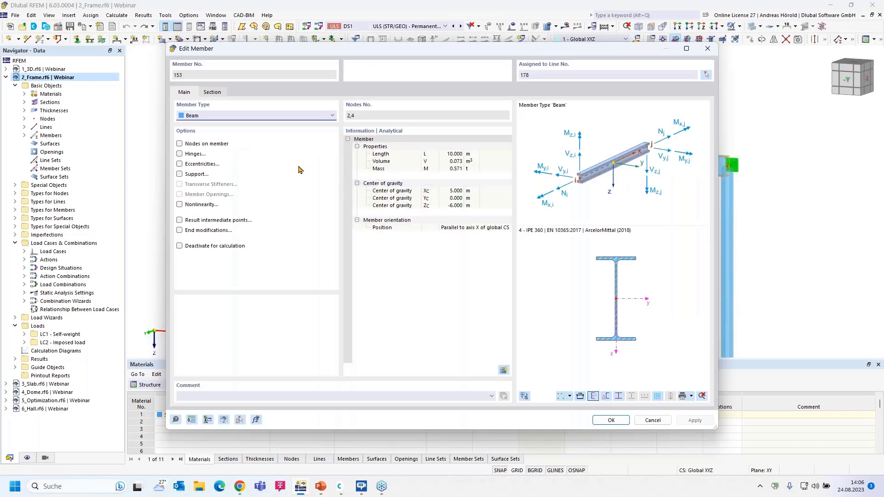
left_click(282, 116)
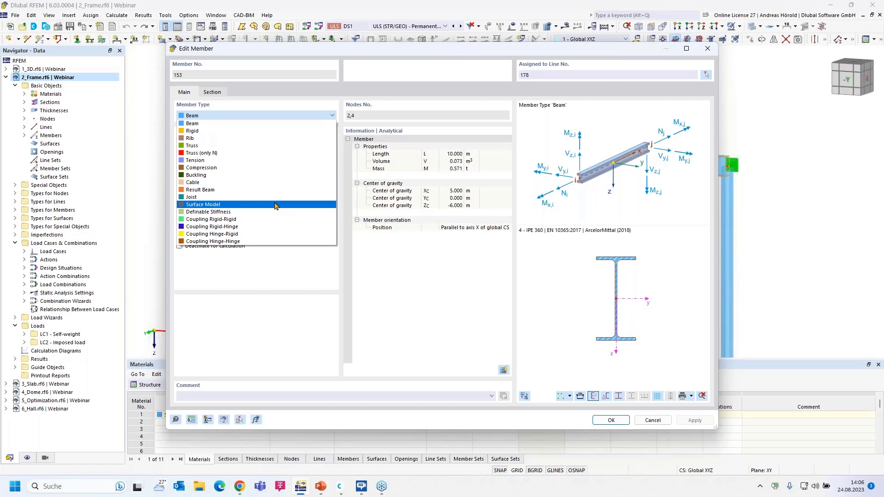
left_click(276, 205)
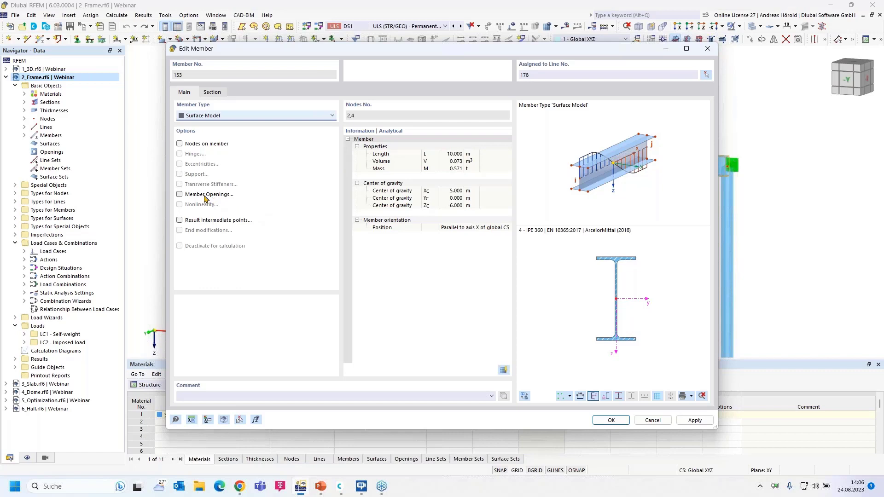
Enable member openings for the beam and create a new openings definition with a Rectangle Opening.
left_click(180, 194)
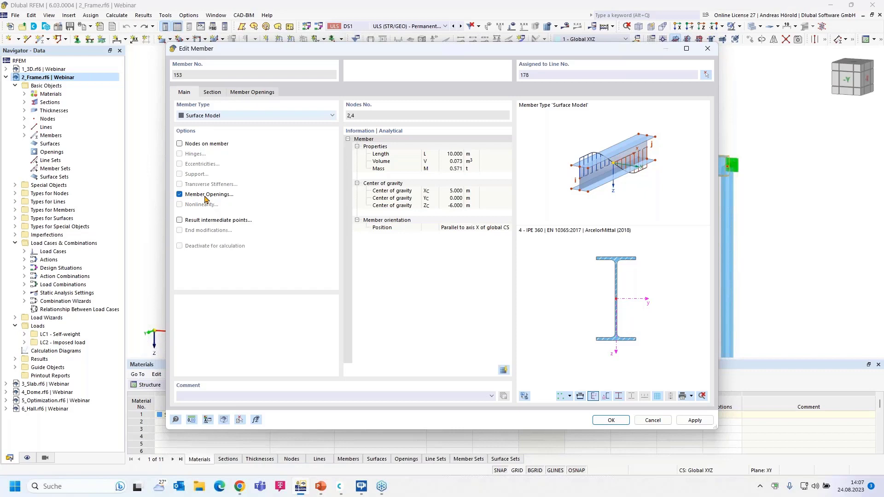
left_click(251, 93)
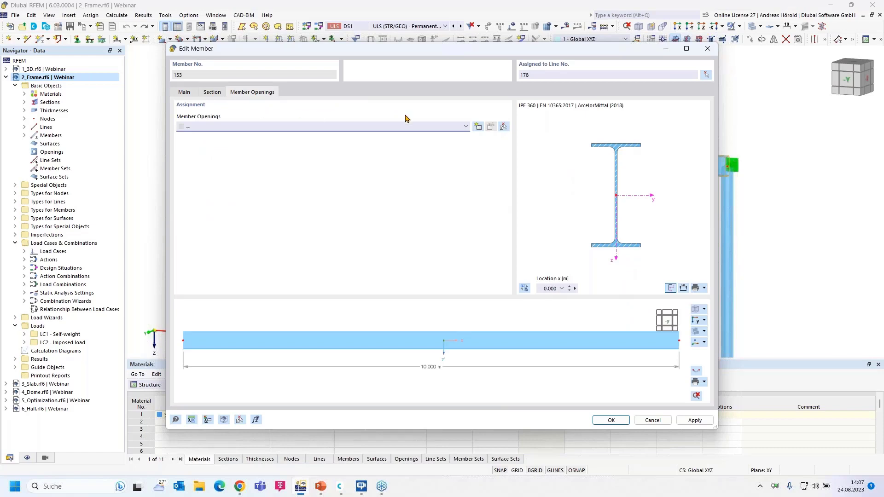
left_click(478, 128)
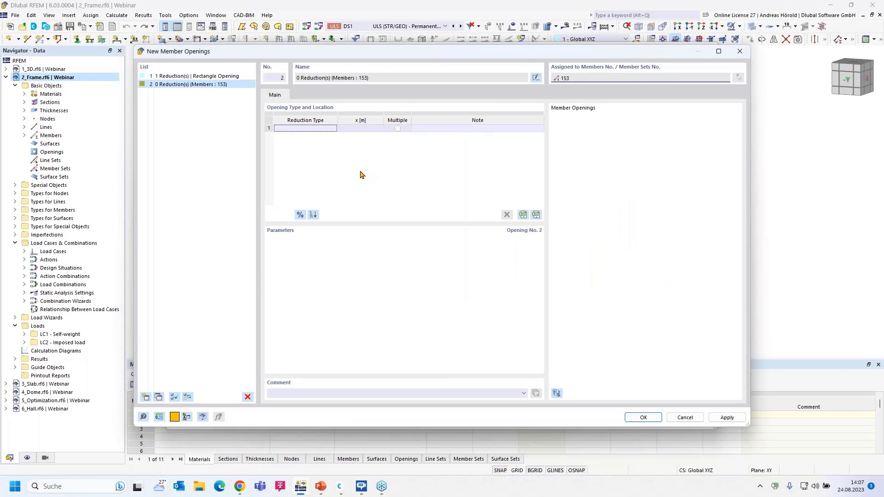
left_click(319, 129)
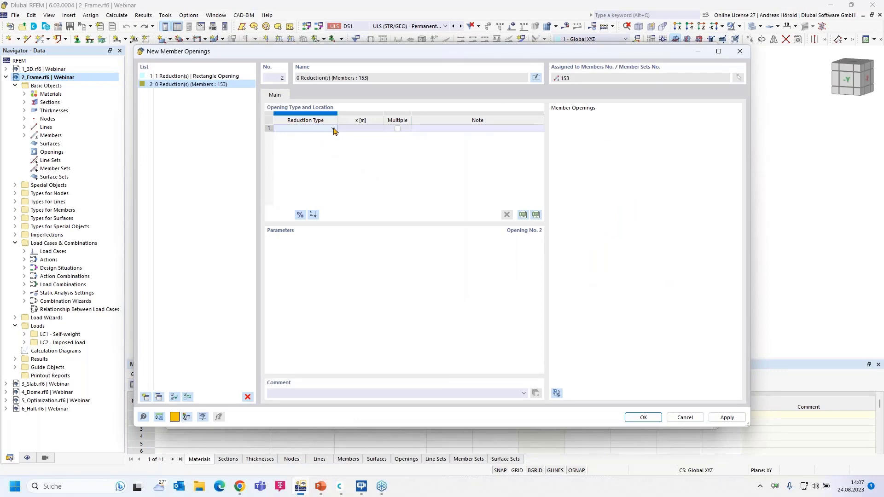
left_click(333, 130)
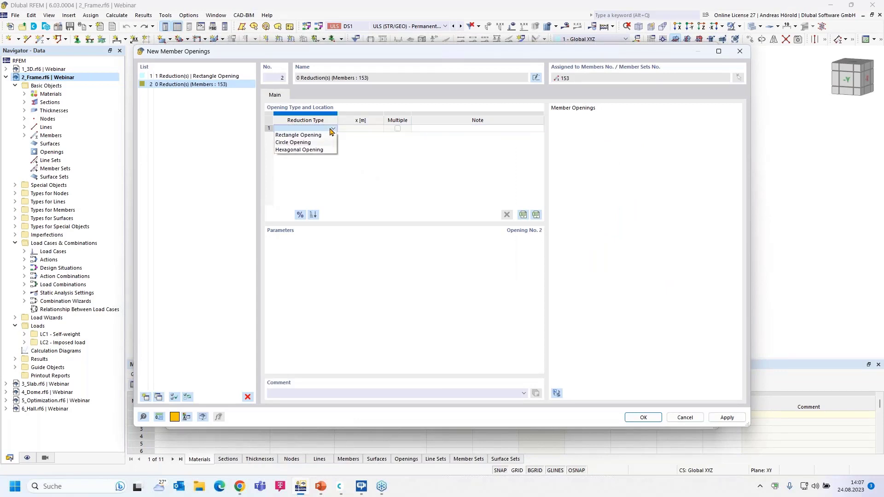
left_click(322, 136)
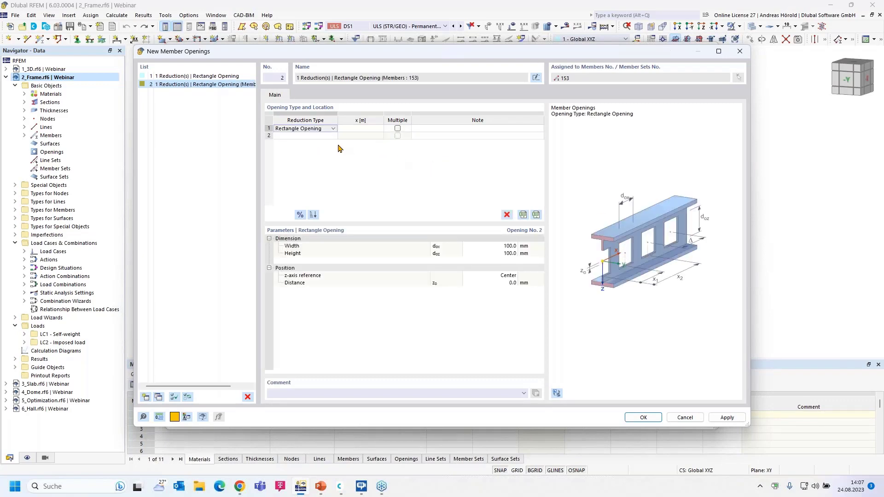
Try the Circle Opening and Hexagonal Opening reduction types, and return to Rectangle Opening.
left_click(333, 129)
left_click(322, 144)
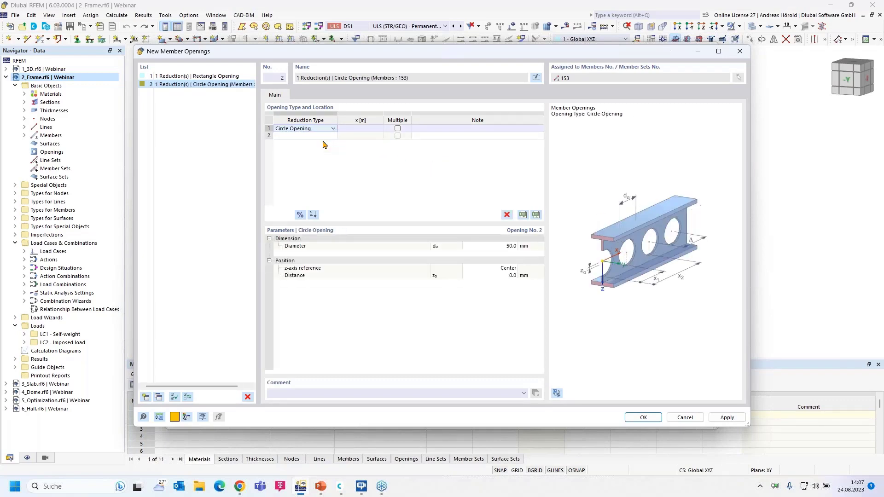
left_click(332, 129)
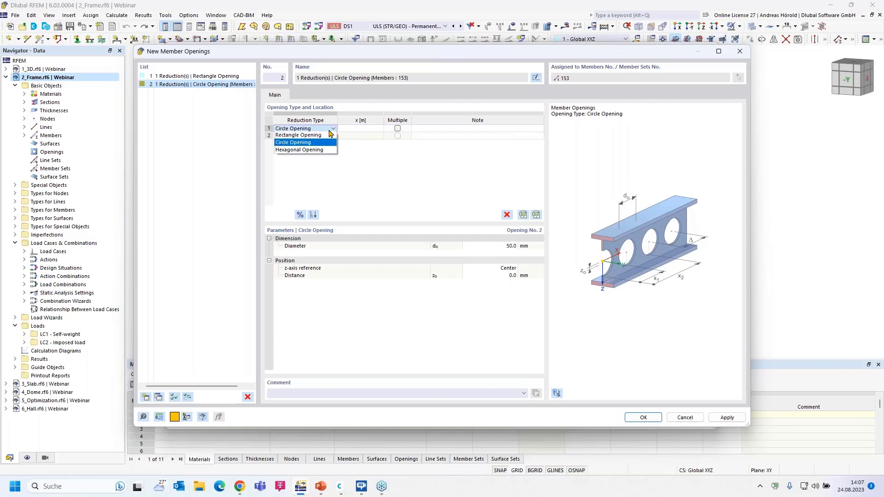
left_click(327, 150)
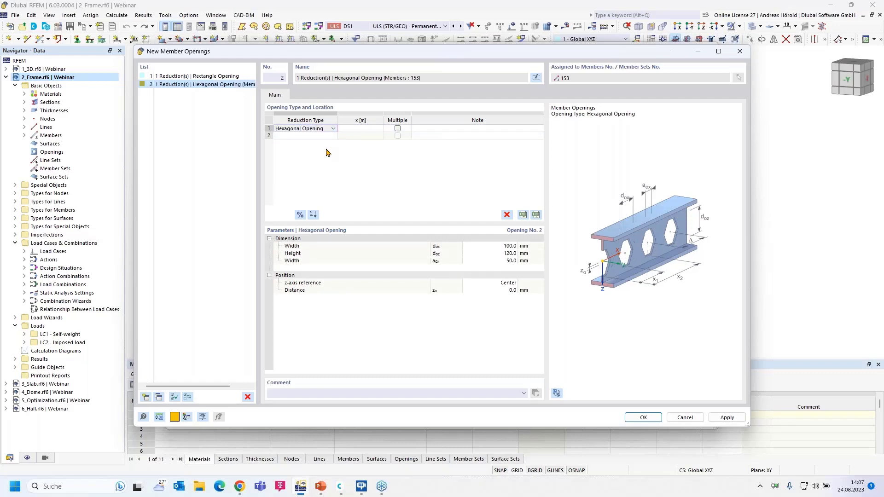
left_click(333, 129)
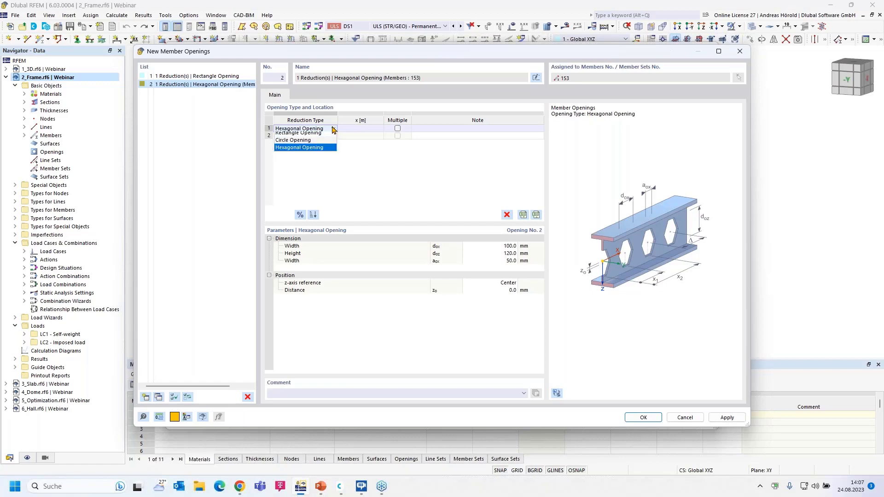
left_click(318, 136)
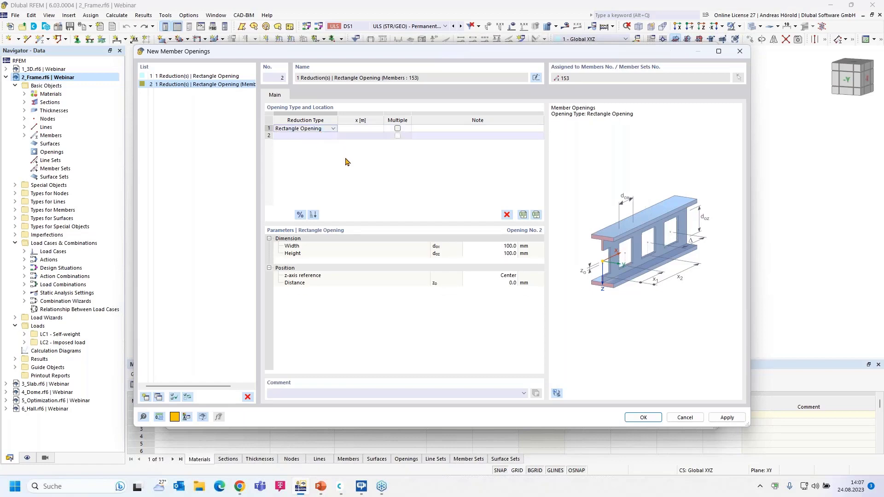
Show the beam in the opening preview and set the rectangular opening's width and height to 200 mm.
left_click(556, 393)
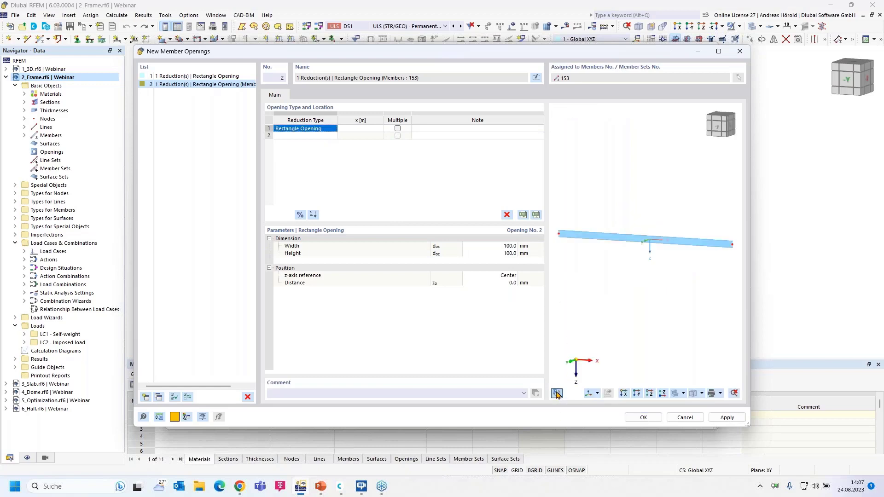
scroll(560, 247, "up", 3)
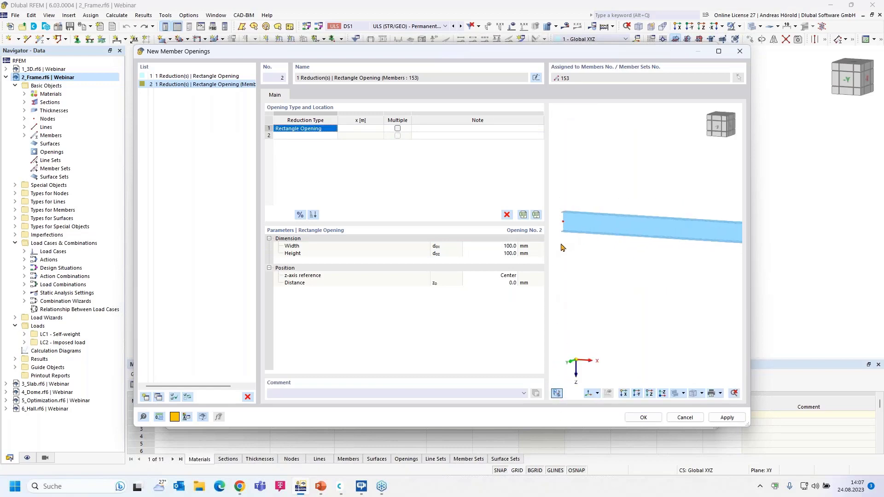
left_click(502, 246)
type("200")
key("Tab")
type("200")
left_click(597, 268)
Set the rectangular opening's vertical distance to 1000 mm with the z-axis reference at Center.
left_click(505, 282)
left_click(505, 283)
type("1000")
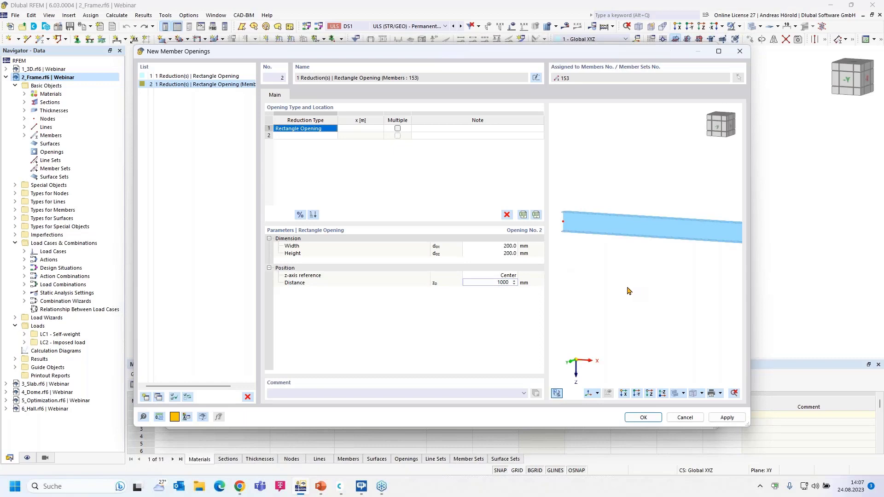
key("Return")
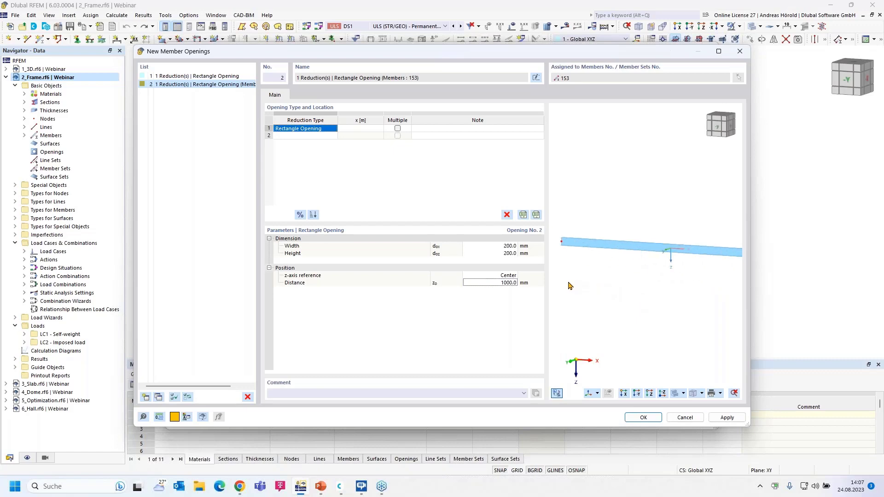
left_click(512, 275)
left_click(514, 275)
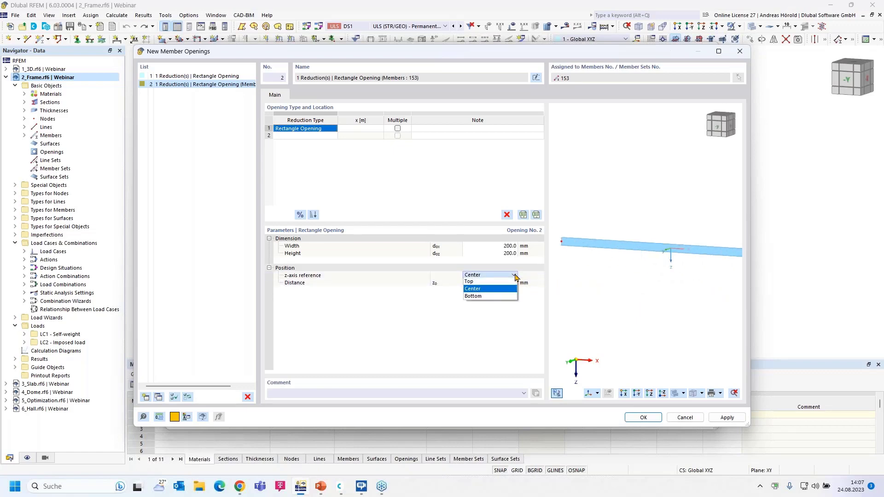
left_click(489, 293)
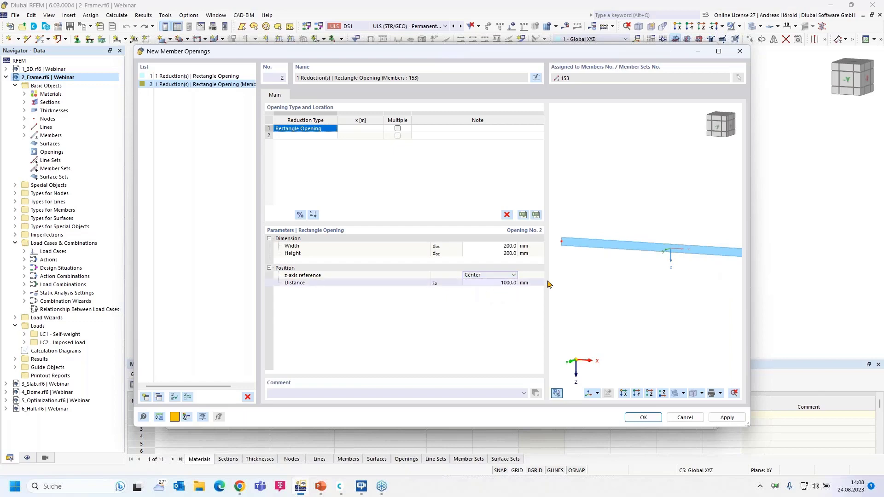
key("Tab")
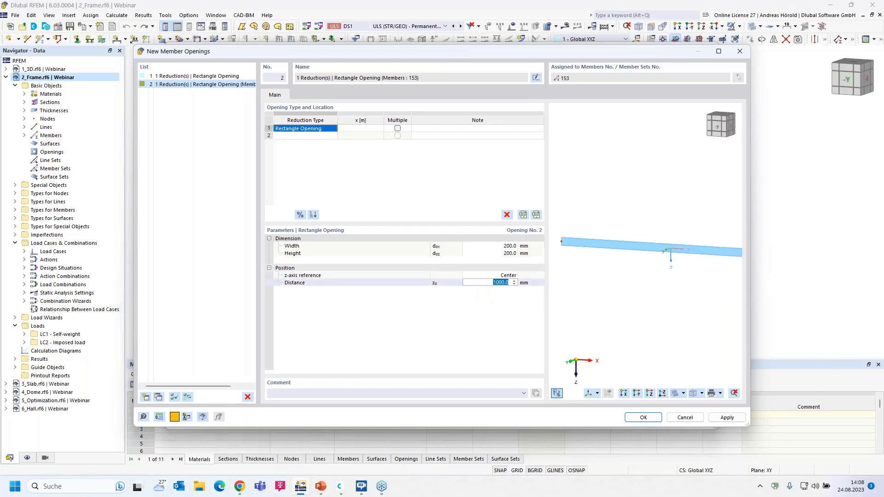
Place the rectangular opening at x = 1 m along the beam.
left_click(367, 128)
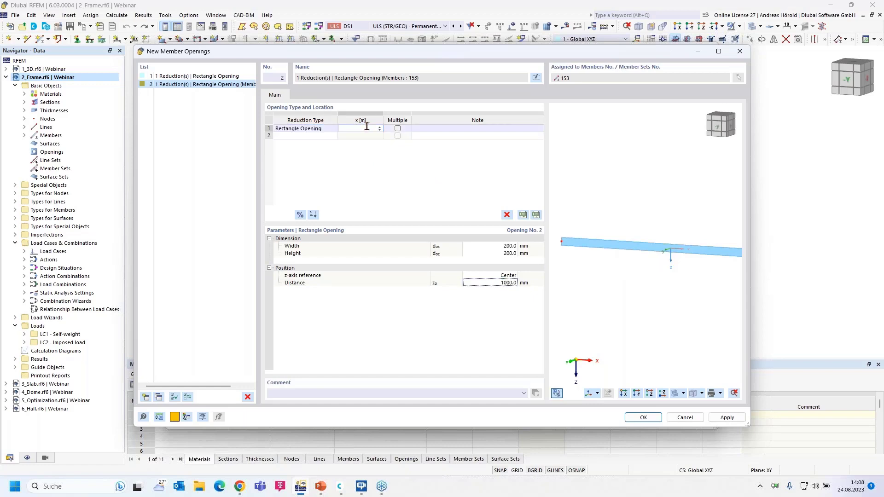
type("1")
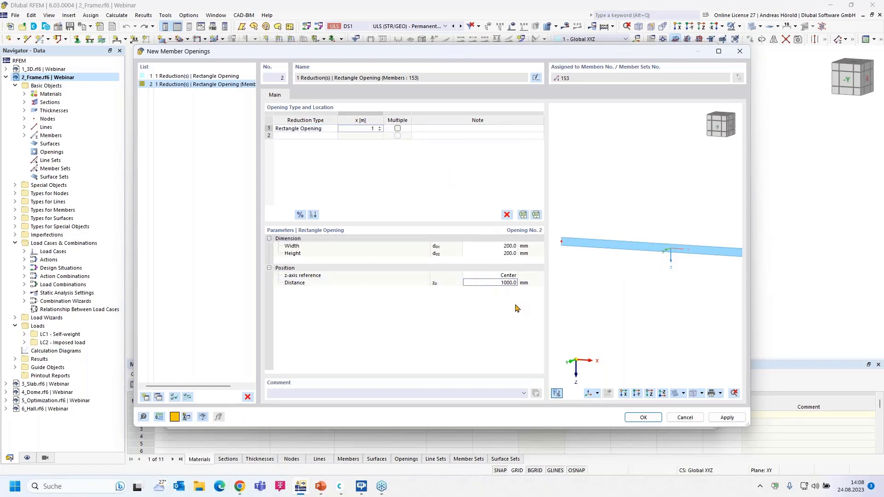
left_click(494, 282)
scroll(673, 252, "up", 2)
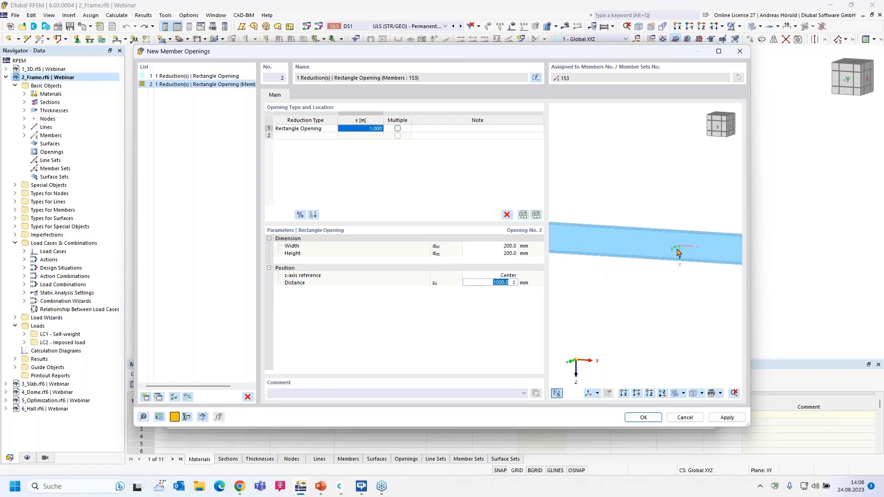
scroll(637, 285, "down", 2)
middle_click_drag(637, 286, 758, 253)
scroll(732, 255, "up", 2)
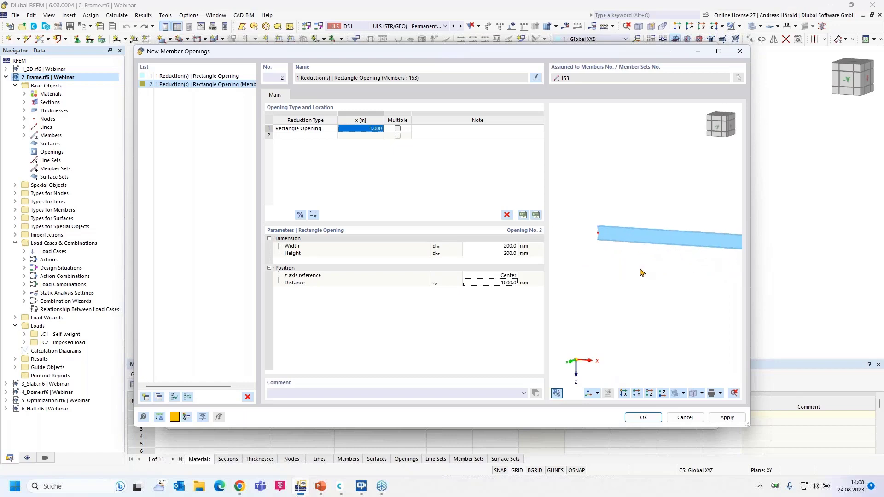
Set the rectangular opening's vertical distance to 0 mm, keeping the z-axis reference at Center.
left_click(500, 246)
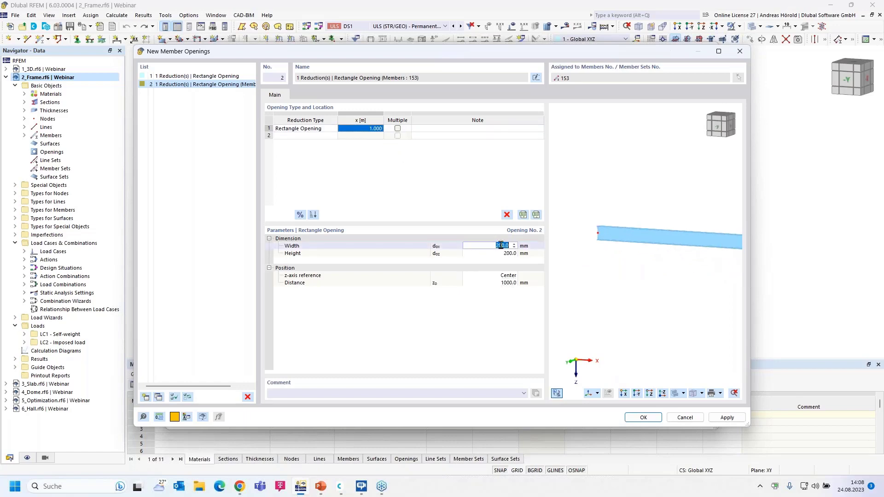
left_click(506, 253)
left_click(507, 282)
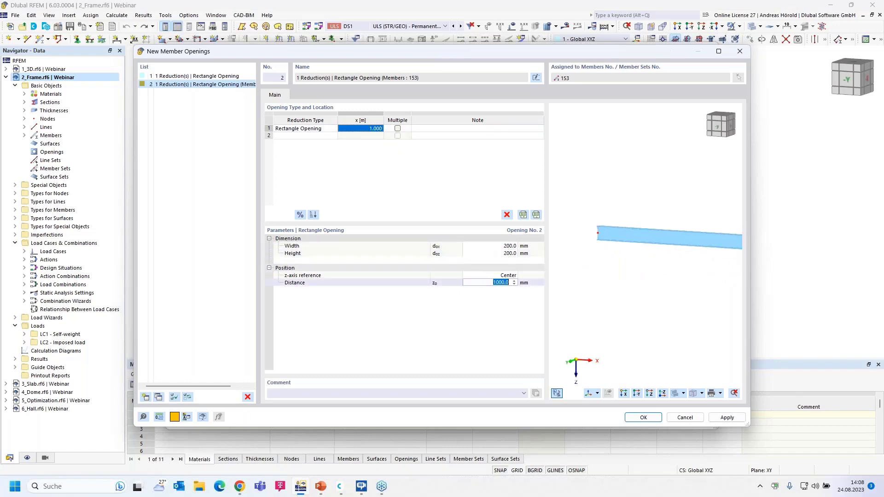
type("1")
left_click(497, 275)
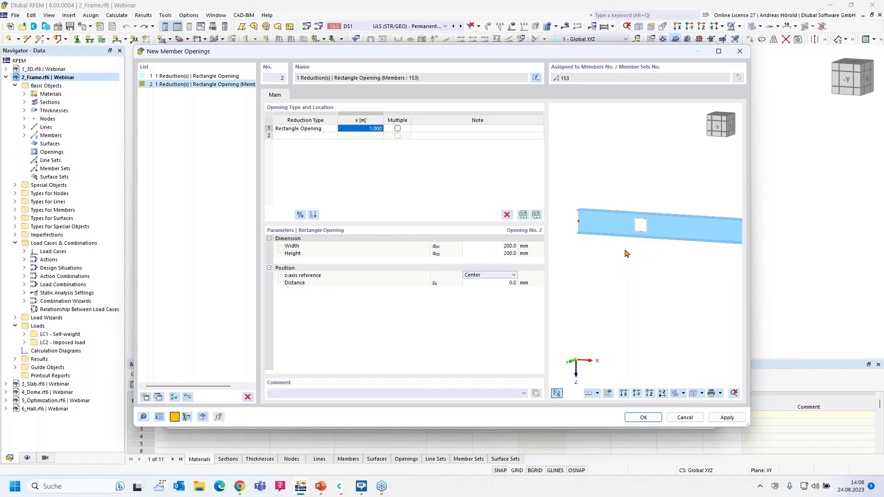
Try a vertical distance of 20 mm for the opening, and reset it to 0 mm.
scroll(625, 252, "up", 3)
scroll(629, 263, "down", 1)
middle_click_drag(628, 264, 653, 266)
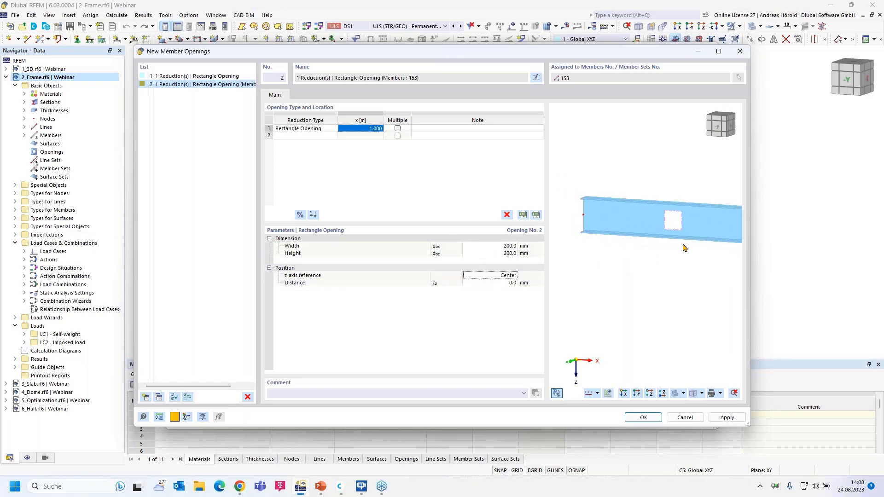
scroll(697, 240, "up", 5)
left_click(497, 283)
type("10")
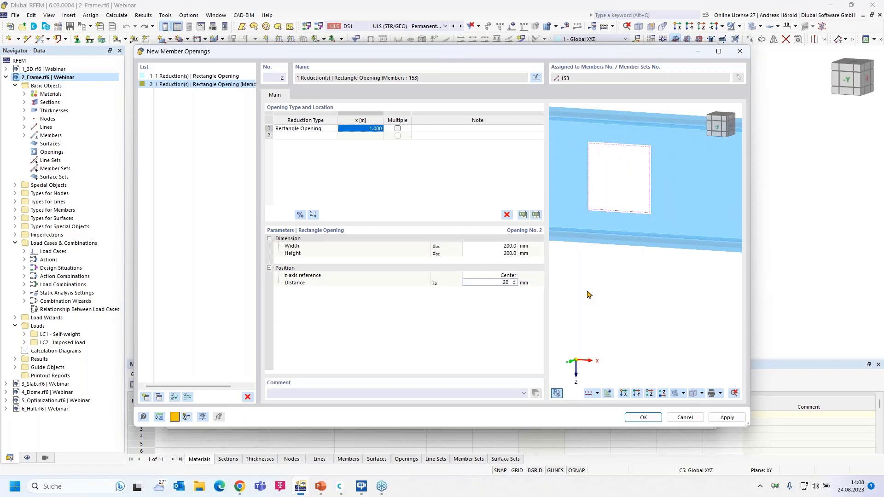
left_click(494, 275)
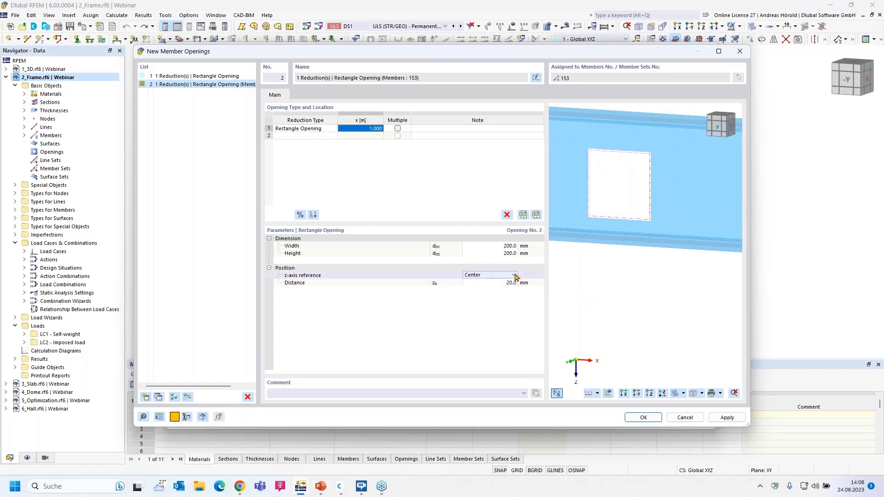
left_click(529, 283)
left_click(502, 284)
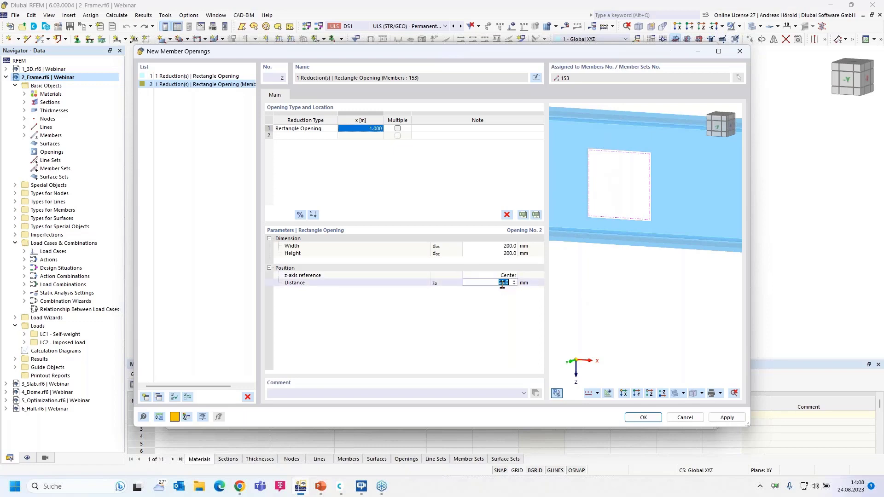
type("0")
key("Return")
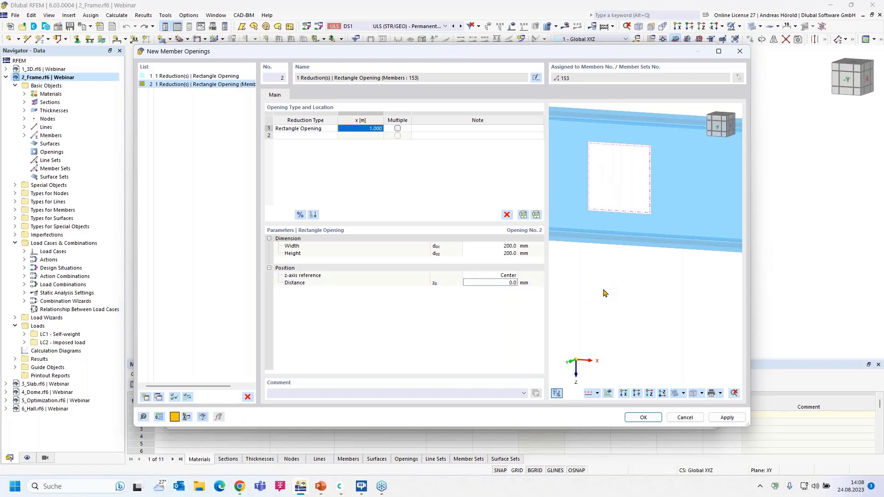
Define the rectangular opening as multiple, with four openings at an absolute offset of 0.5 m.
scroll(600, 296, "down", 5)
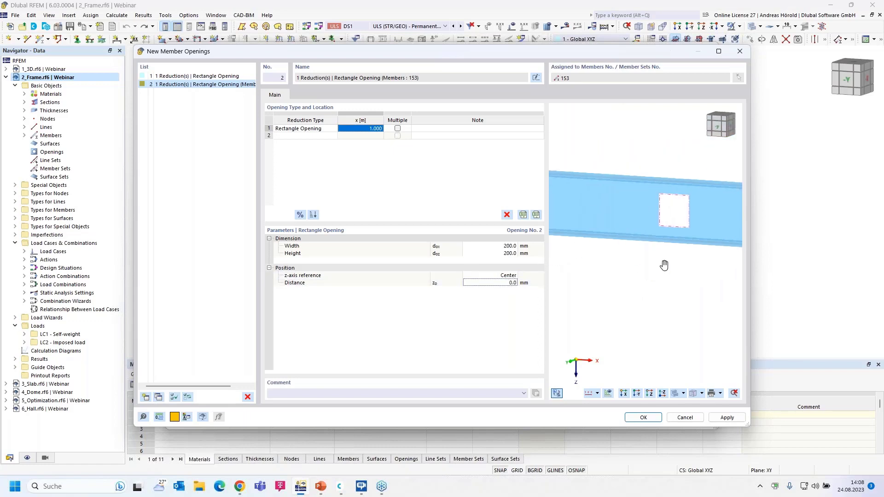
scroll(665, 274, "up", 2)
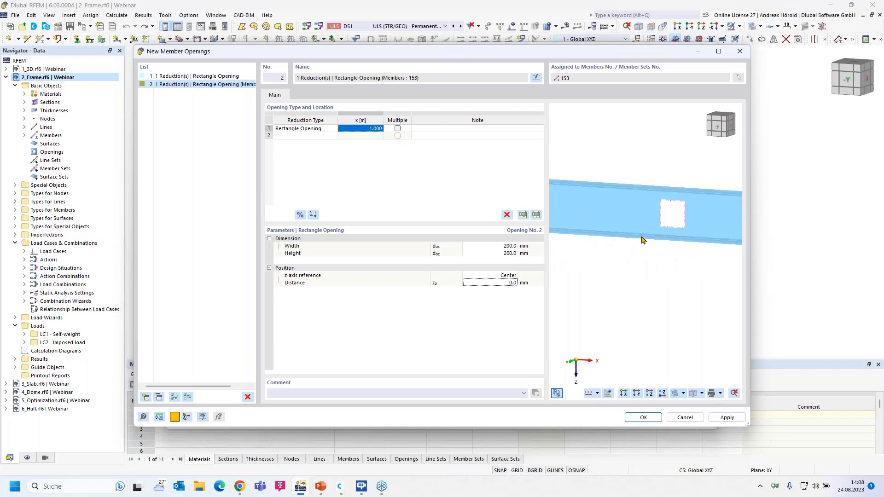
left_click(398, 129)
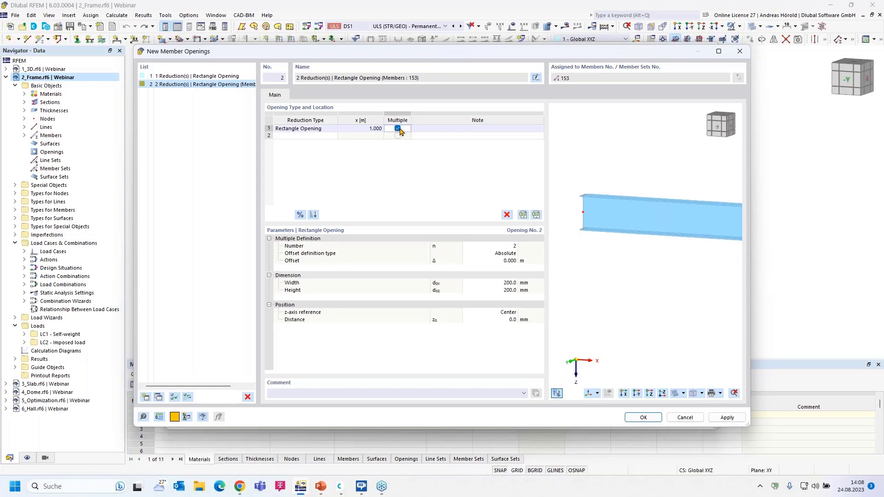
left_click(506, 246)
left_click(515, 244)
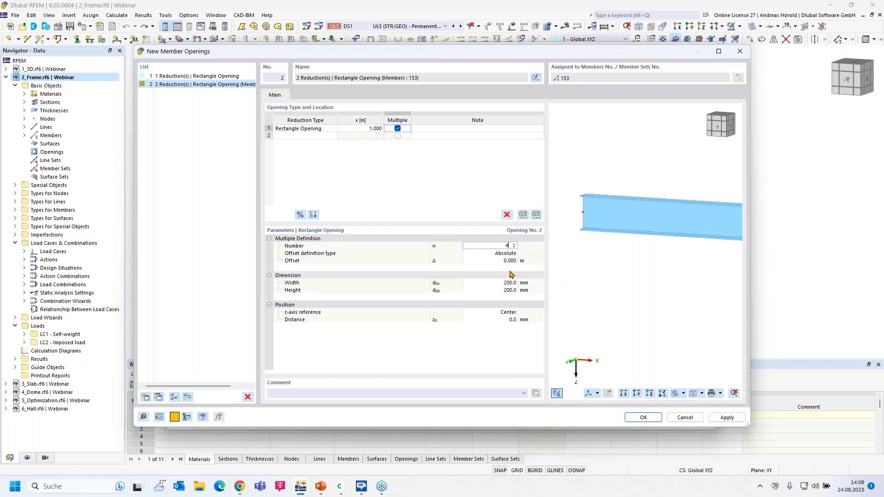
key("Tab")
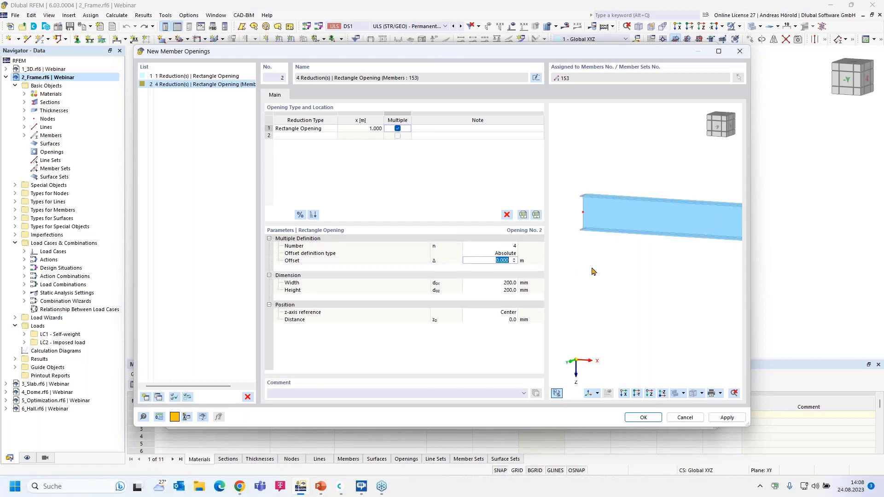
type("5")
type("5")
key("Tab")
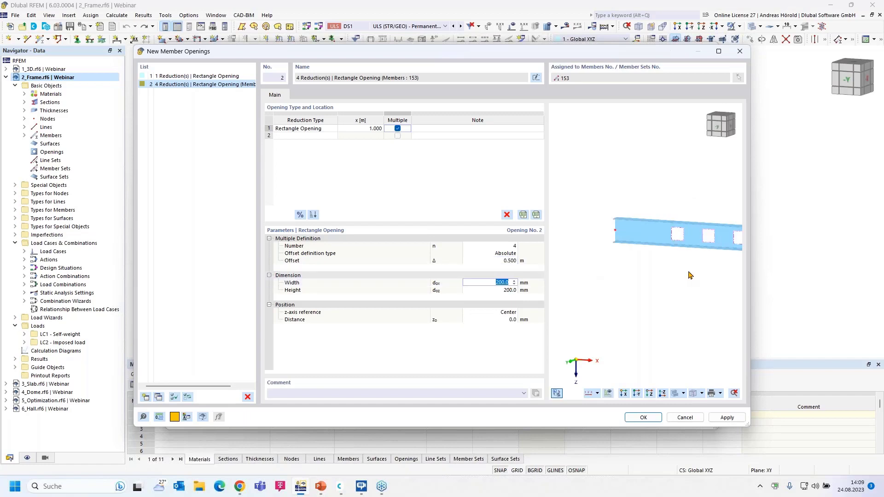
Set the width of the four web openings to 300 mm.
scroll(688, 272, "down", 1)
middle_click_drag(688, 271, 613, 272)
scroll(613, 272, "down", 1)
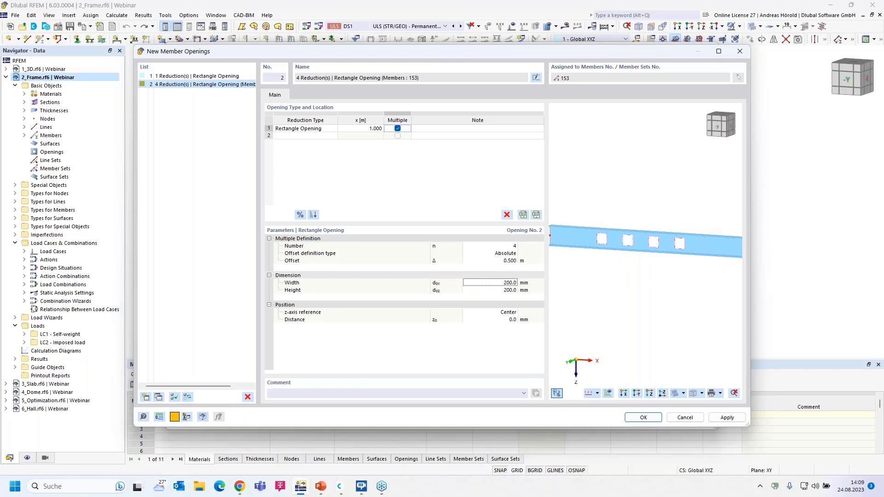
left_click(506, 282)
key("Return")
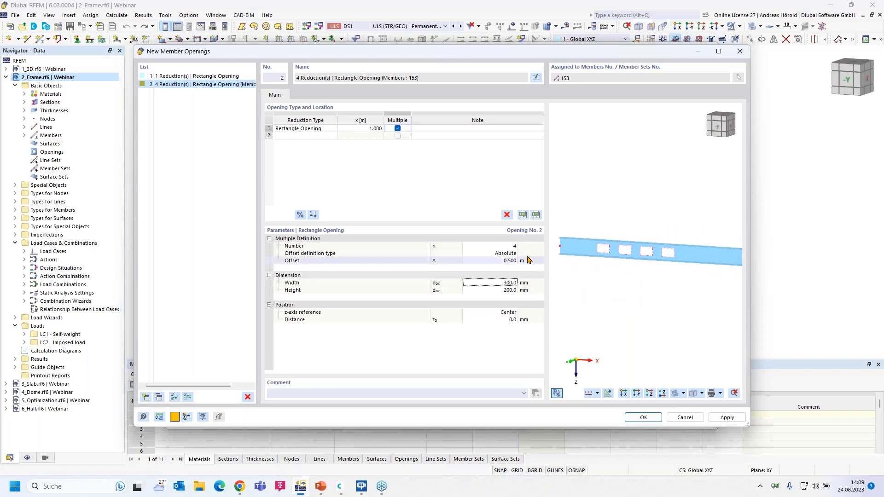
Turn off the multiple definition, set the single opening's width to 600 mm, and accept the opening and member changes.
left_click(397, 129)
left_click(397, 129)
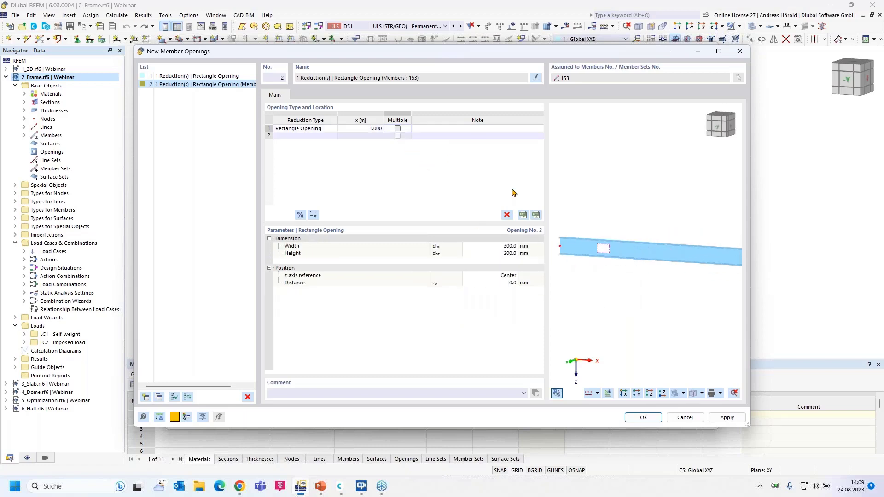
left_click(502, 246)
type("600")
key("Return")
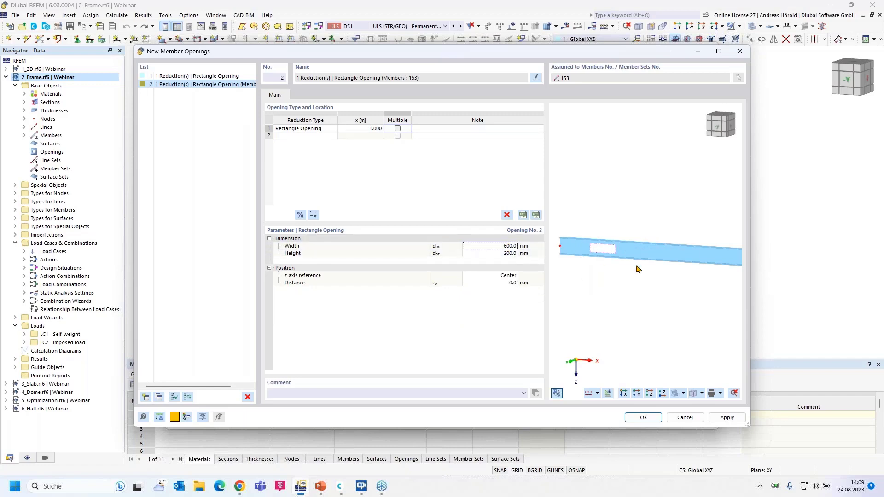
left_click(643, 418)
left_click(613, 420)
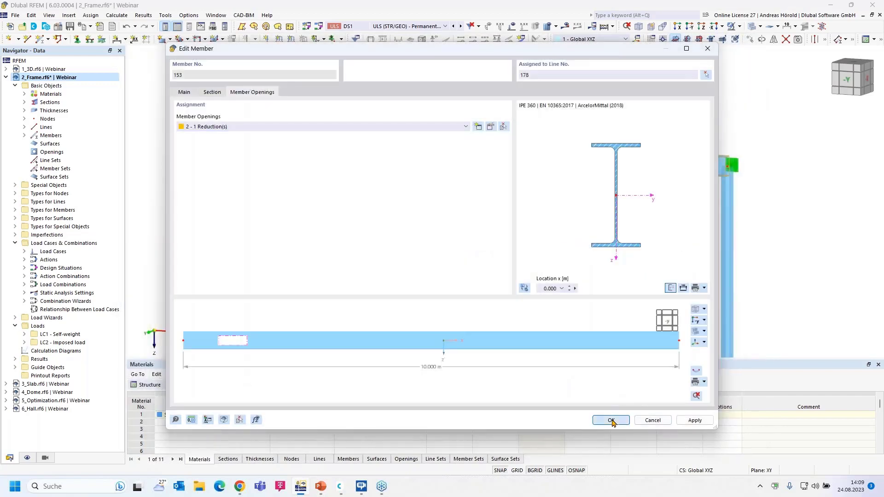
Display the surface model generated from the beam and examine the rigid links and support at the beam end.
scroll(341, 205, "up", 1)
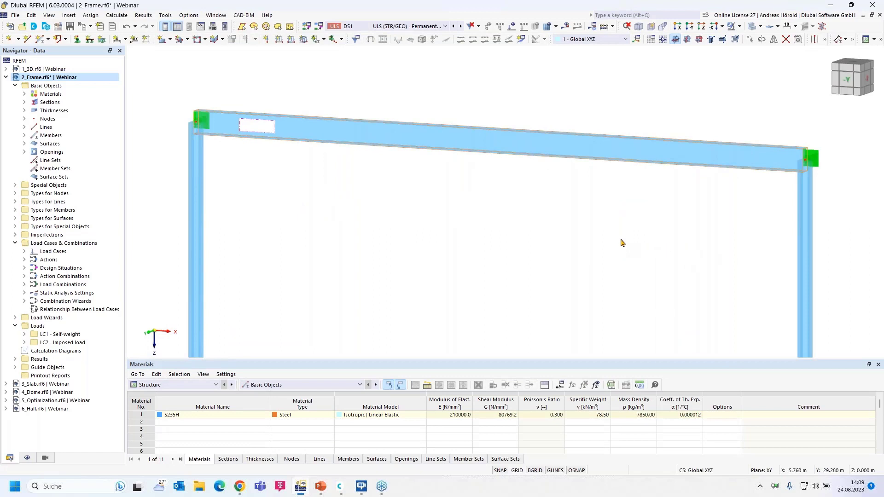
left_click(822, 27)
middle_click_drag(703, 189, 576, 170, "ctrl")
scroll(555, 146, "up", 5)
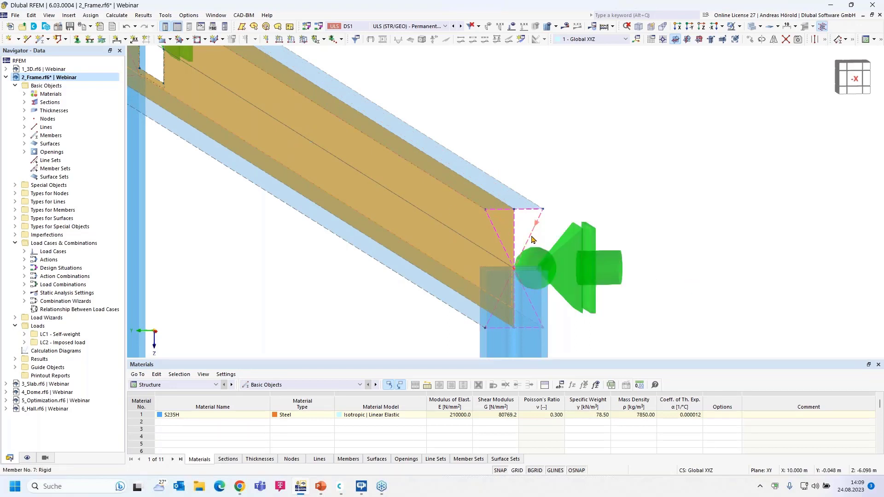
scroll(532, 240, "down", 3)
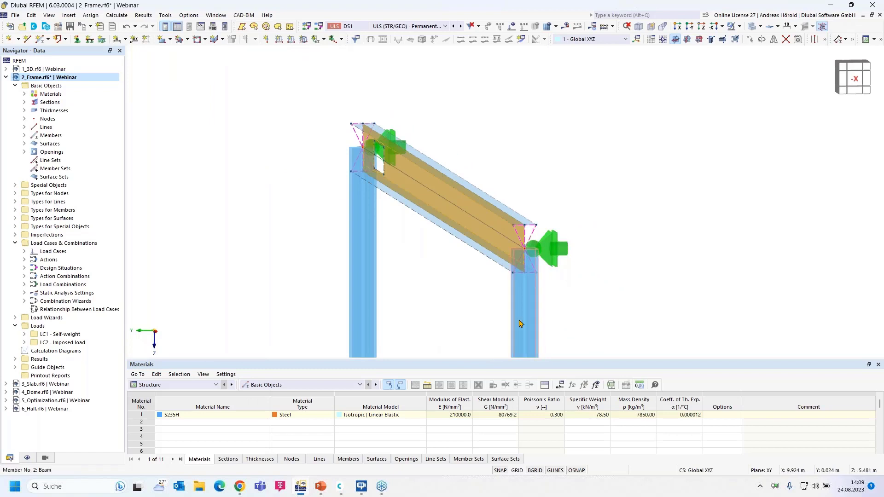
scroll(529, 242, "up", 4)
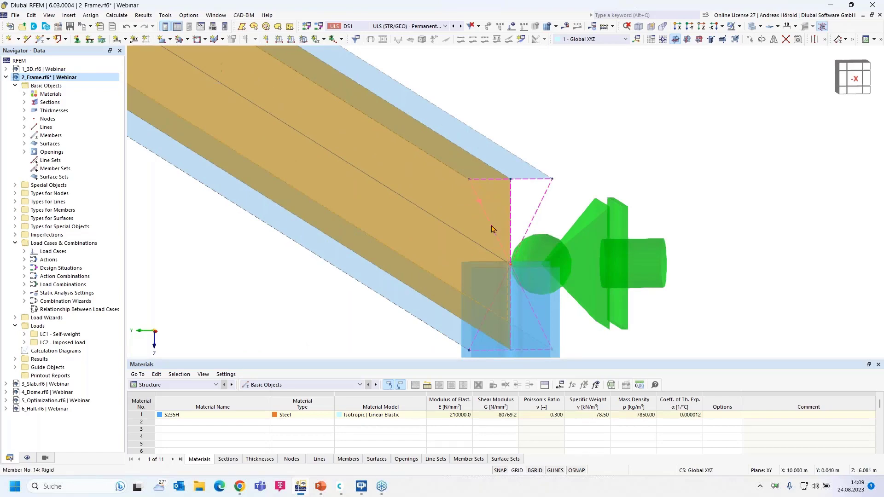
scroll(490, 232, "down", 5)
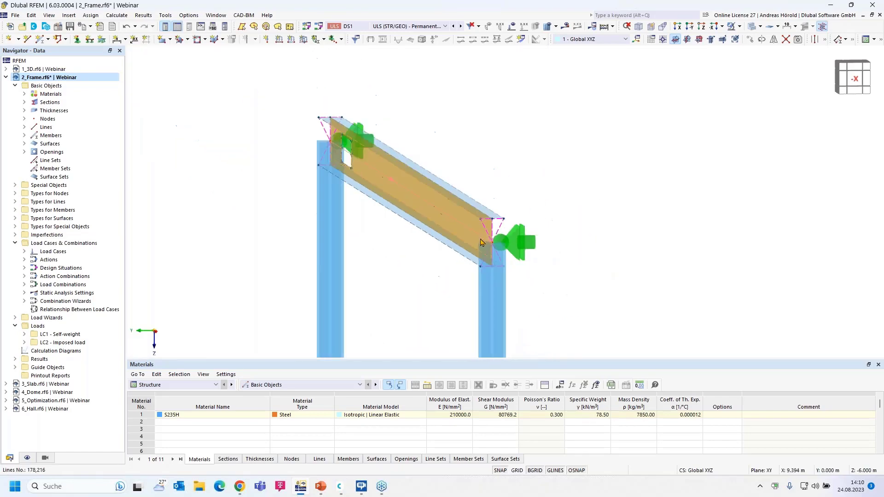
middle_click_drag(399, 290, 511, 221, "ctrl")
scroll(510, 280, "down", 3)
scroll(511, 221, "down", 1)
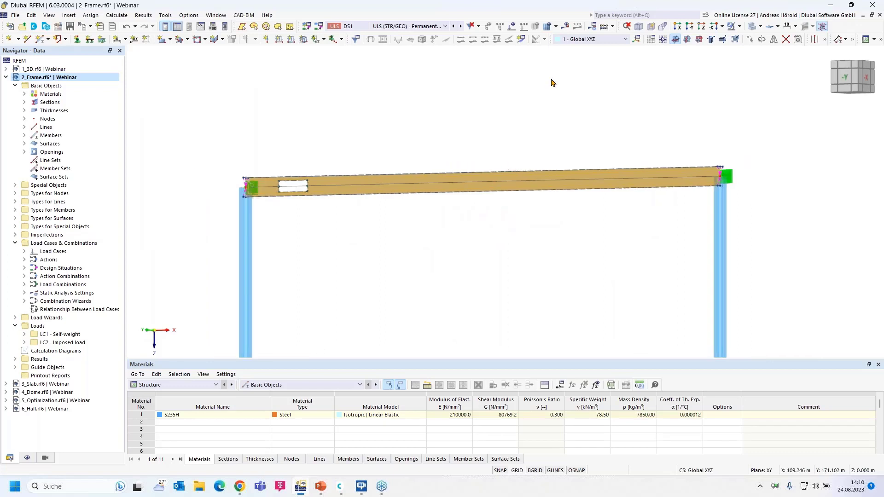
Calculate the frame results and inspect the equivalent von Mises stresses around the web opening.
left_click(568, 27)
left_click(483, 287)
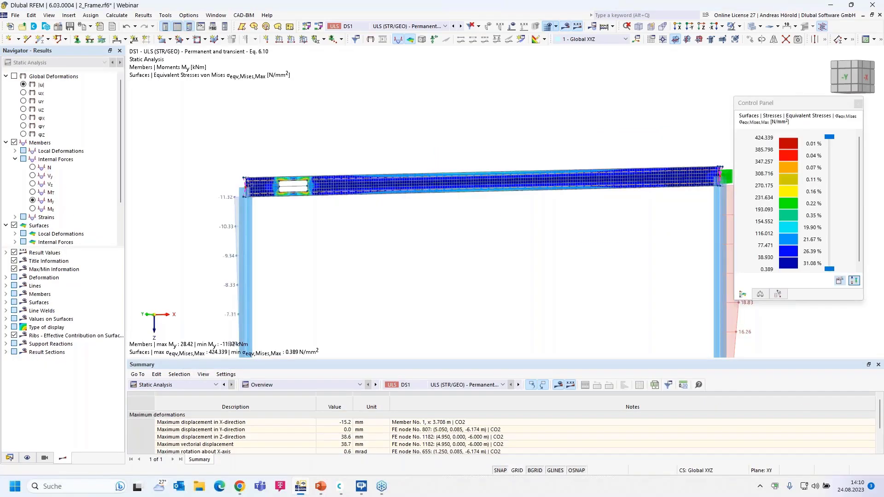
scroll(286, 221, "up", 4)
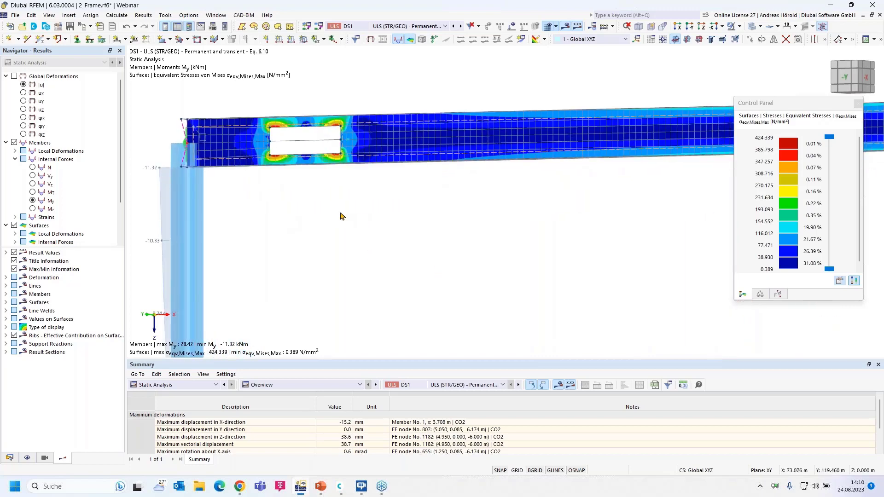
scroll(340, 214, "up", 3)
middle_click_drag(341, 213, 434, 288)
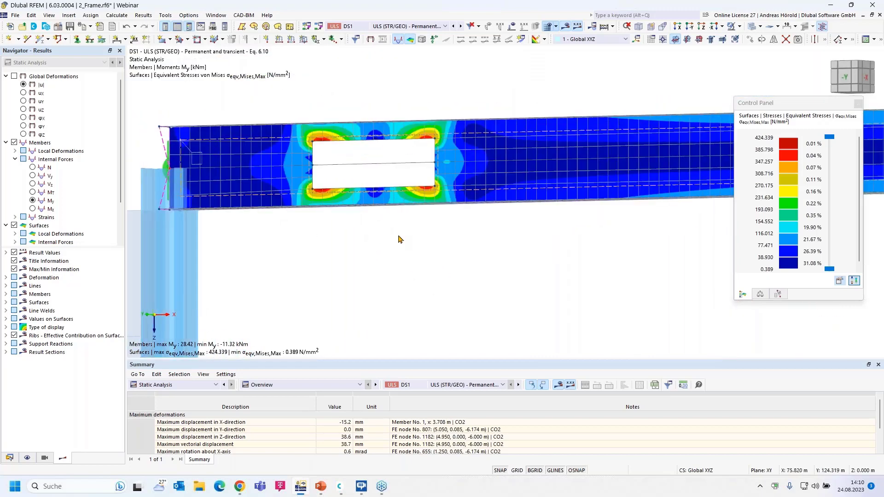
scroll(399, 239, "down", 1)
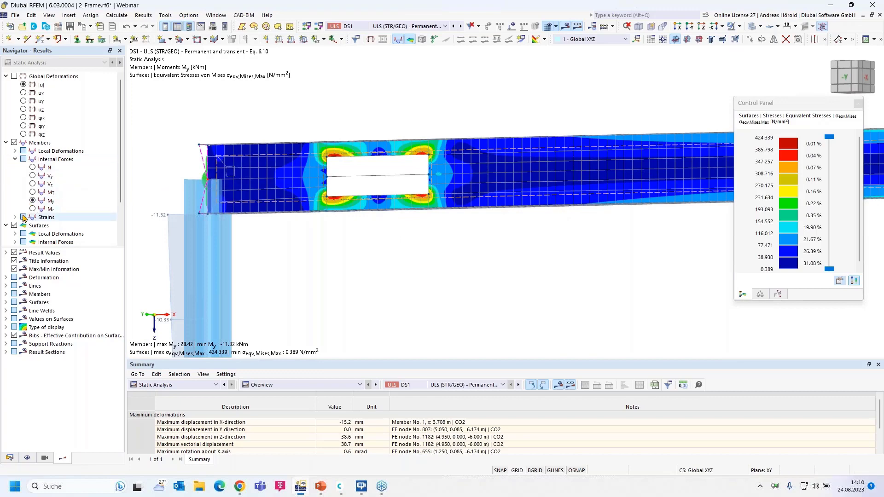
Locate the maximum von Mises option among the surface equivalent stress results and inspect the stresses around the opening.
left_click_drag(47, 247, 46, 355)
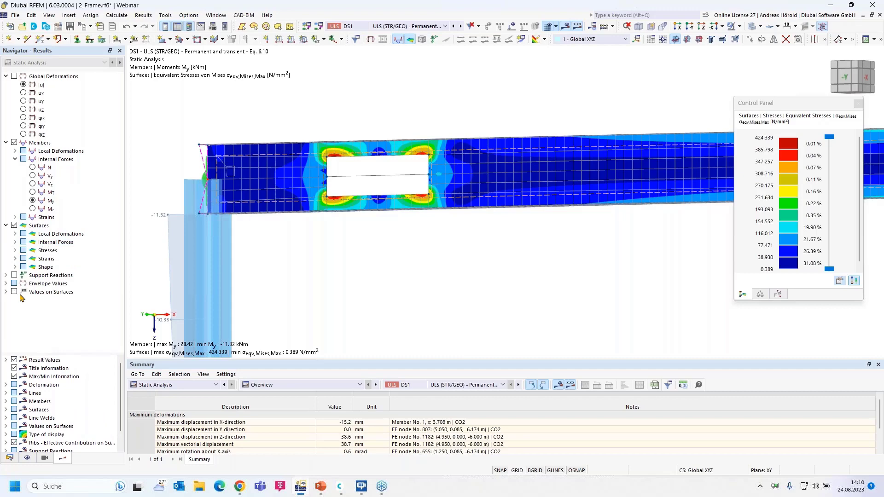
left_click(14, 259)
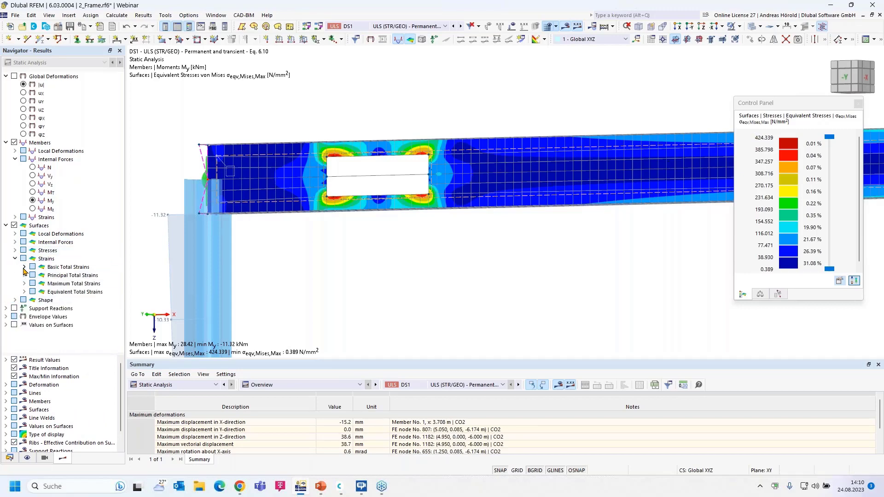
left_click(15, 250)
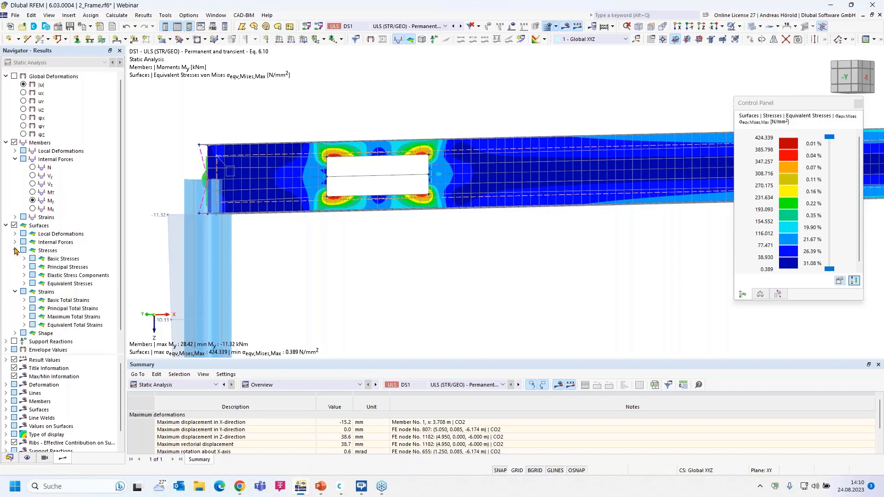
left_click(24, 283)
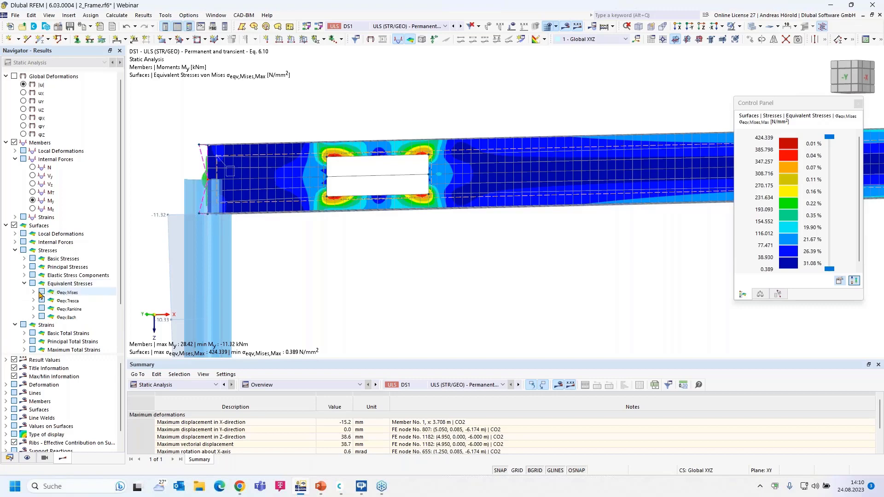
left_click(33, 292)
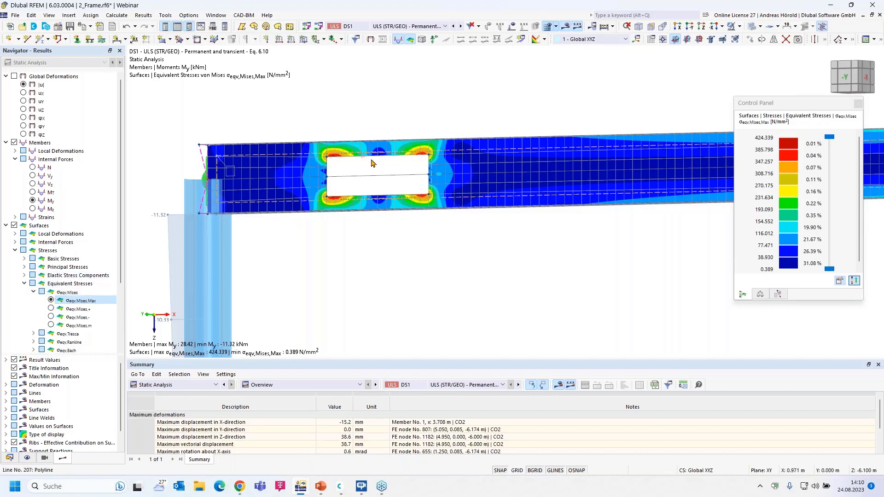
scroll(368, 169, "down", 3)
scroll(367, 169, "up", 3)
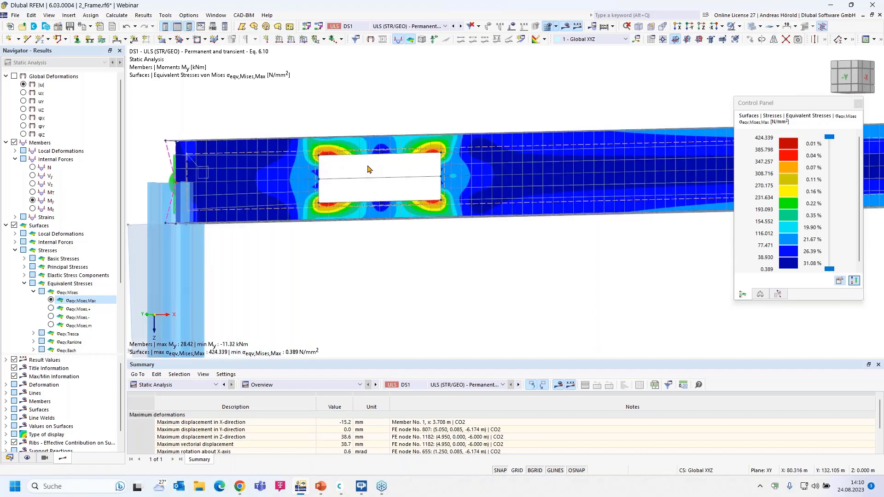
Display the global deformations |u| and examine the deflected shape of the beam at the opening and across the frame.
left_click(24, 84)
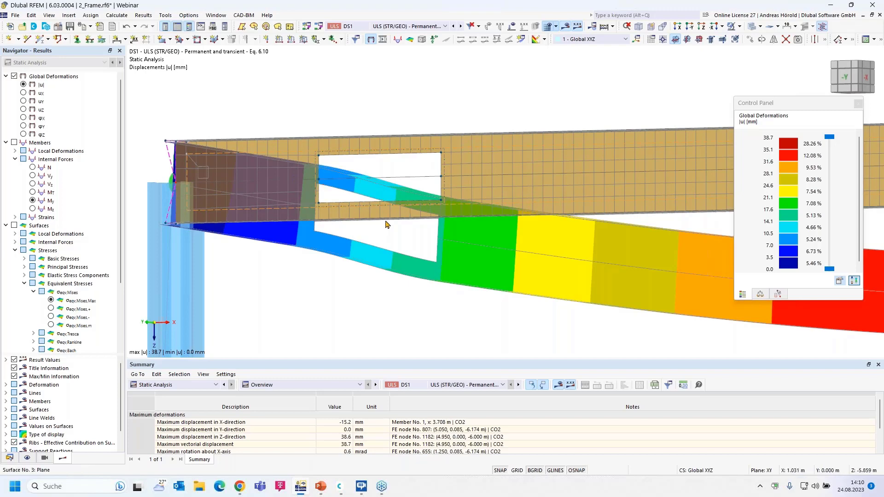
scroll(382, 225, "down", 2)
scroll(381, 227, "down", 5)
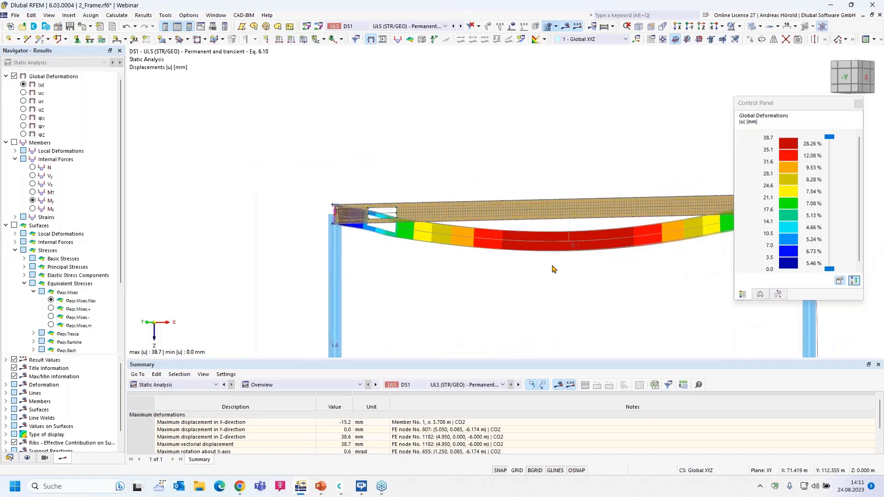
scroll(391, 249, "up", 3)
scroll(373, 263, "down", 3)
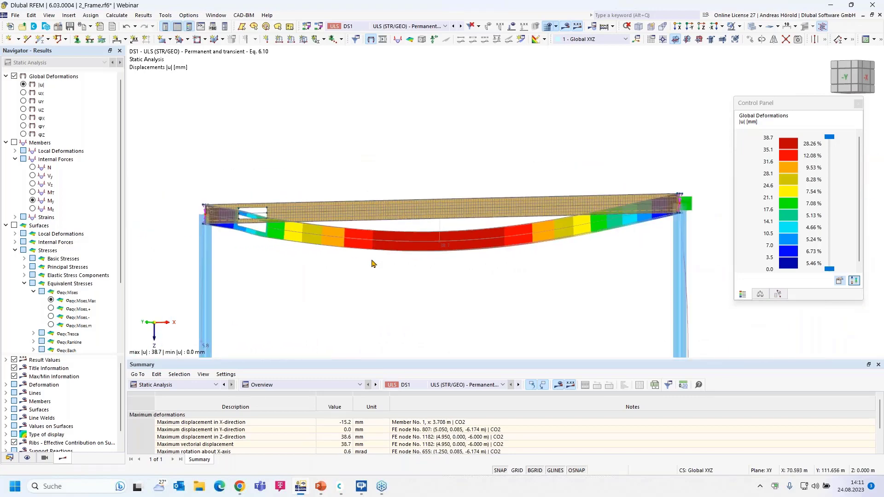
middle_click_drag(373, 263, 314, 213)
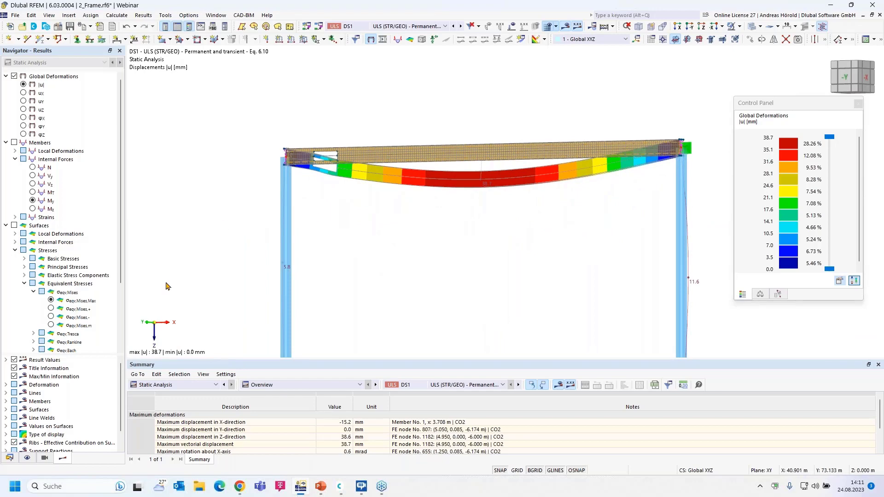
Return to the list of open models and switch from the frame to the 3_Slab.rf6 model.
left_click(9, 458)
left_click(6, 77)
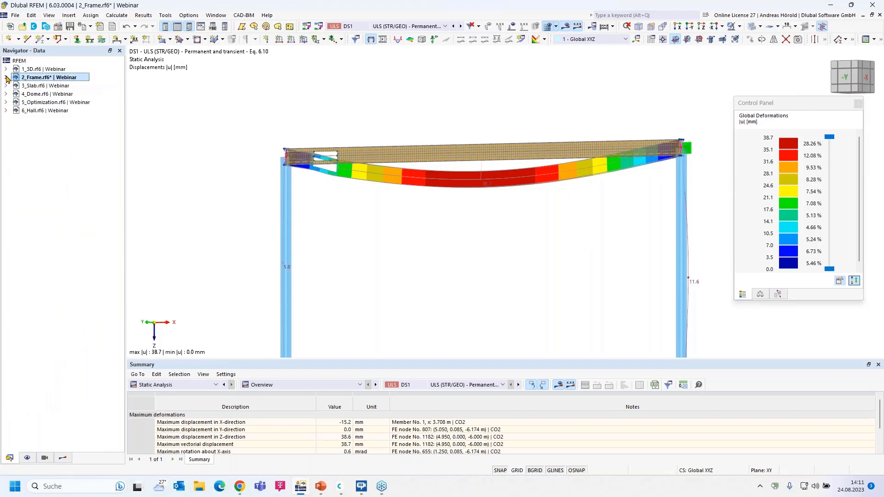
left_click(56, 86)
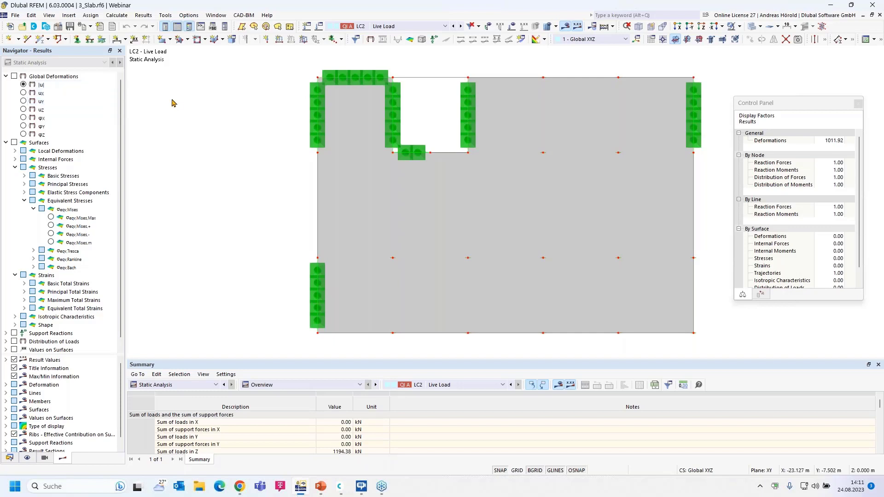
Display the slab's support reactions for LC2 Live Load and inspect the nodal and line reaction forces in 3D.
left_click(435, 40)
middle_click_drag(251, 300, 237, 240, "ctrl")
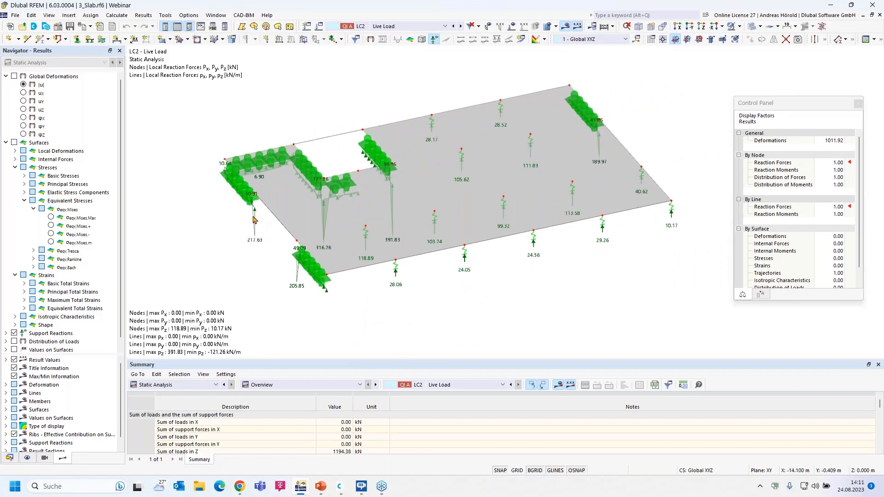
scroll(309, 322, "up", 4)
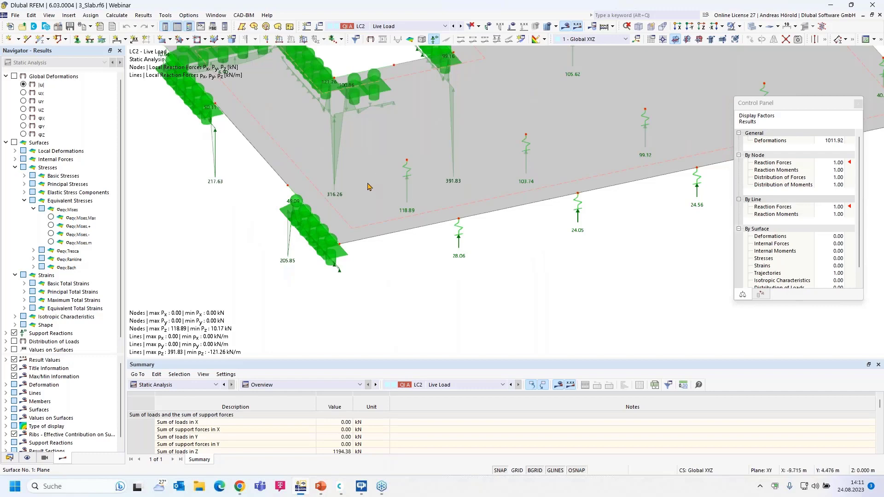
Show the slab in plan view and draw its support reactions in the XY-plane with smooth distribution.
scroll(371, 190, "down", 3)
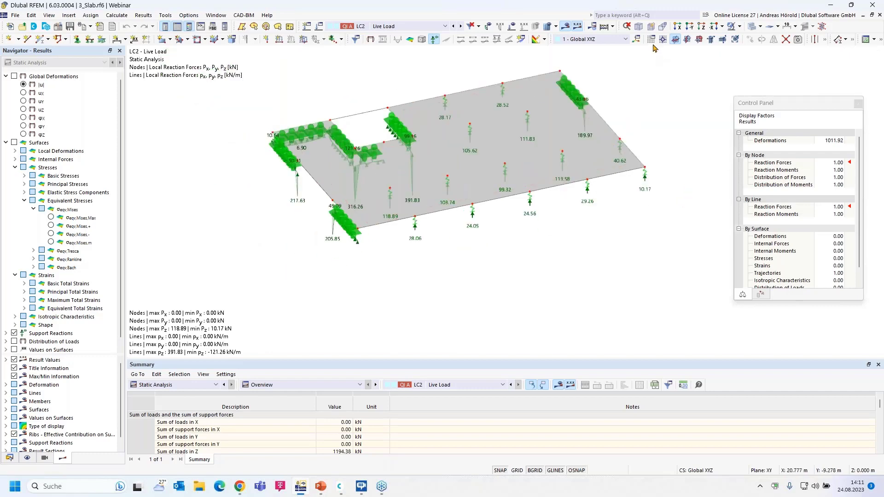
left_click(702, 27)
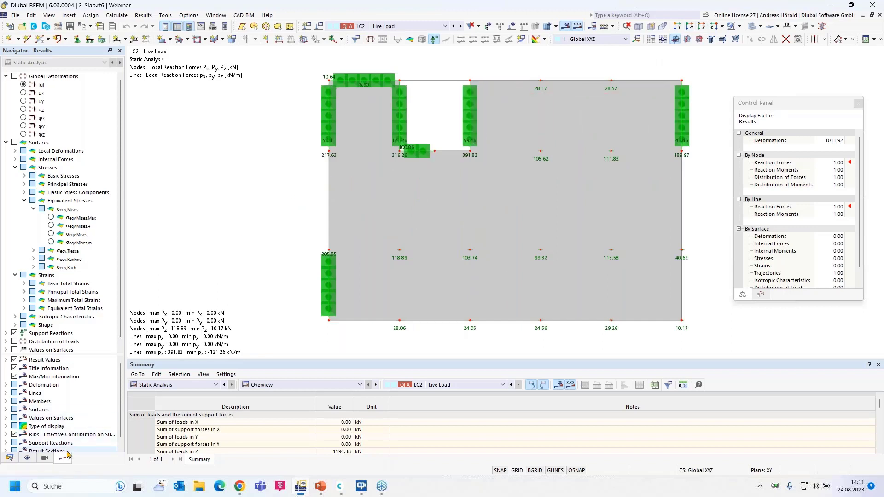
scroll(67, 378, "down", 1)
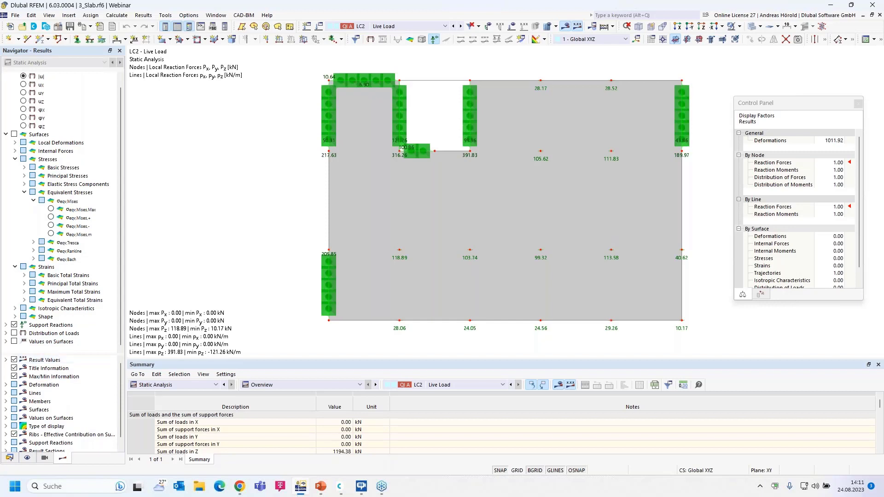
left_click_drag(57, 353, 57, 266)
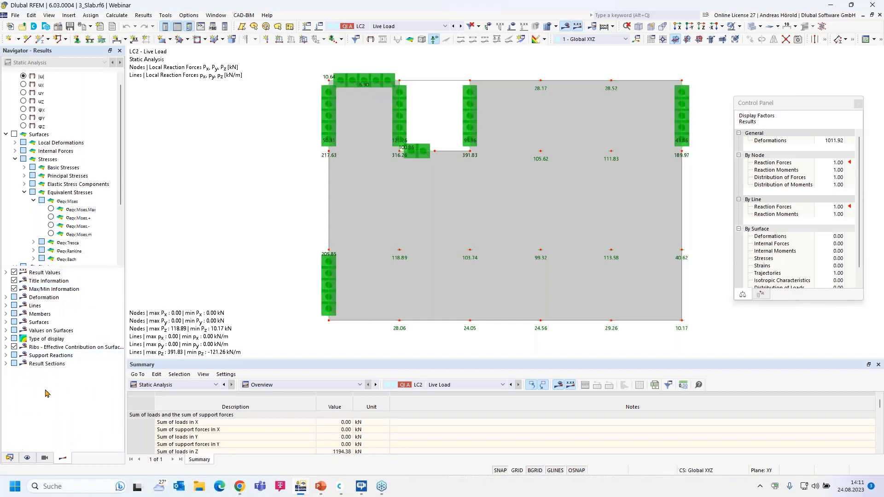
left_click(6, 356)
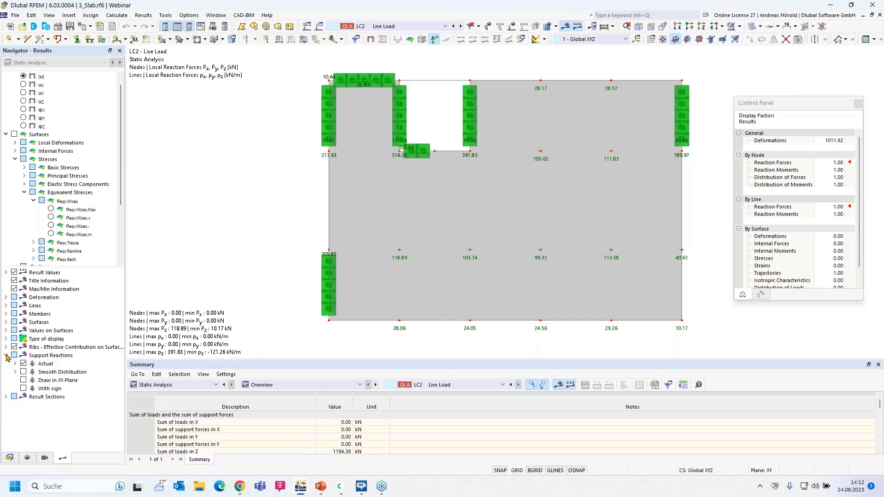
left_click(24, 381)
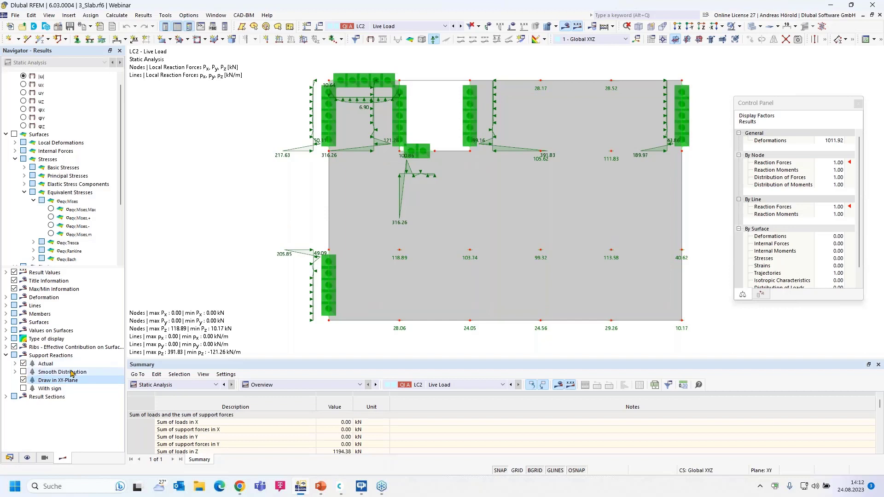
left_click(23, 372)
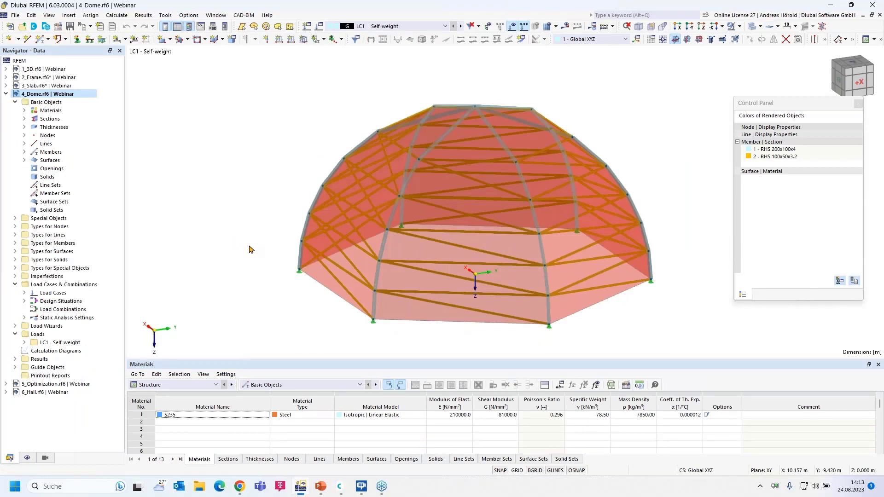
In the dome model, open a bracing member's properties and review the available member types without changing it.
double_click(453, 234)
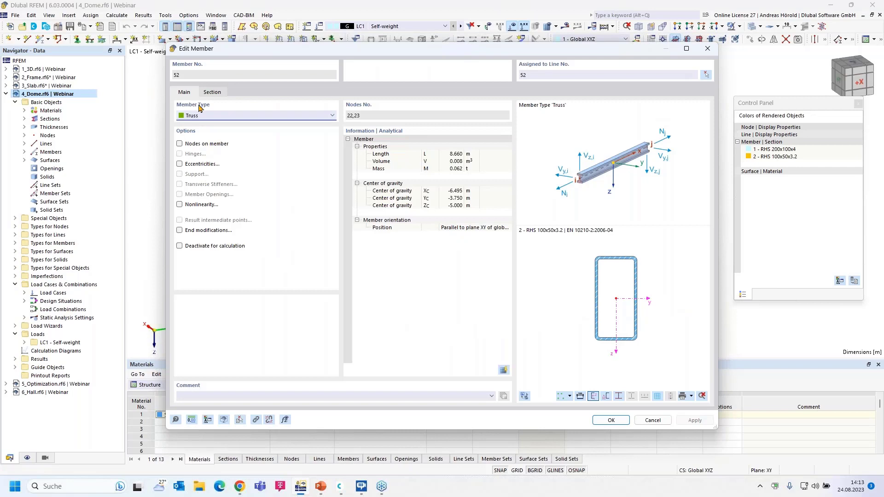
left_click(226, 118)
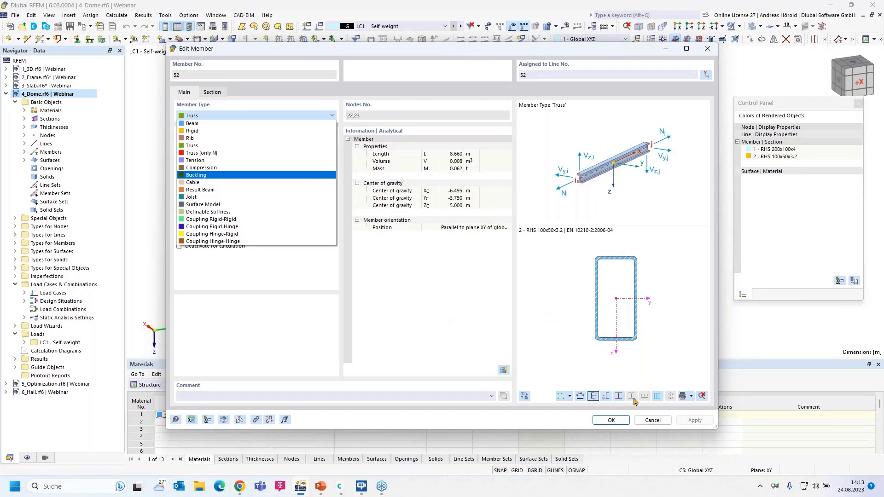
left_click(650, 421)
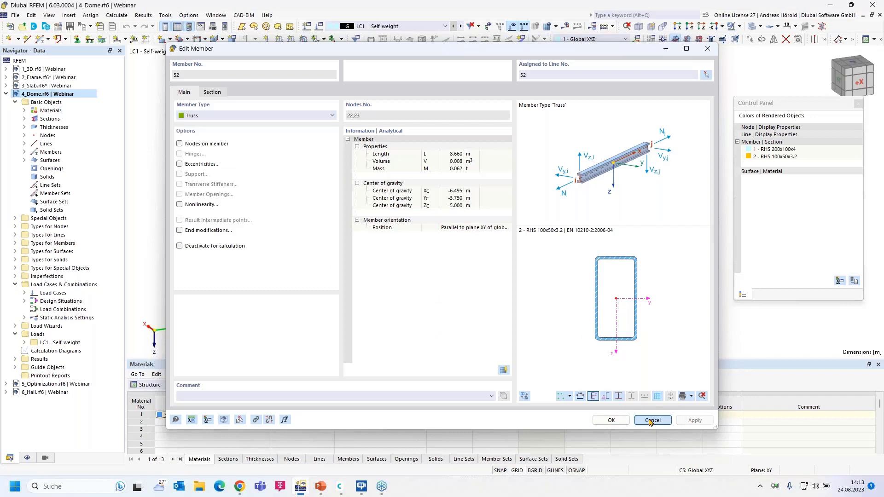
left_click(650, 420)
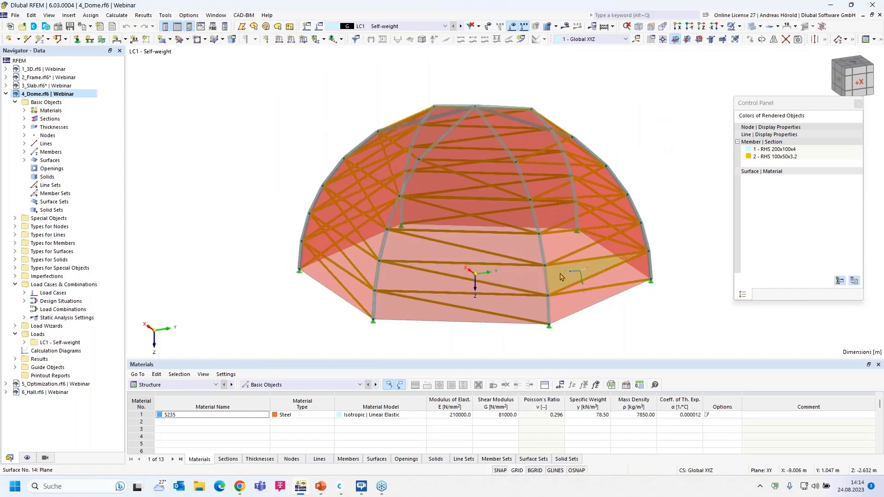
Open the properties of a triangular surface near the dome's base, review its stiffness type and close them without changes.
scroll(560, 277, "up", 1)
scroll(561, 277, "up", 2)
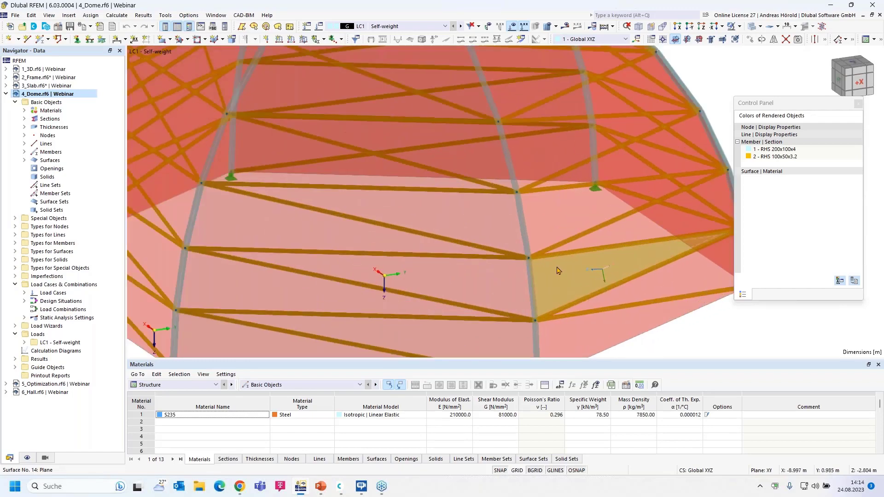
double_click(558, 270)
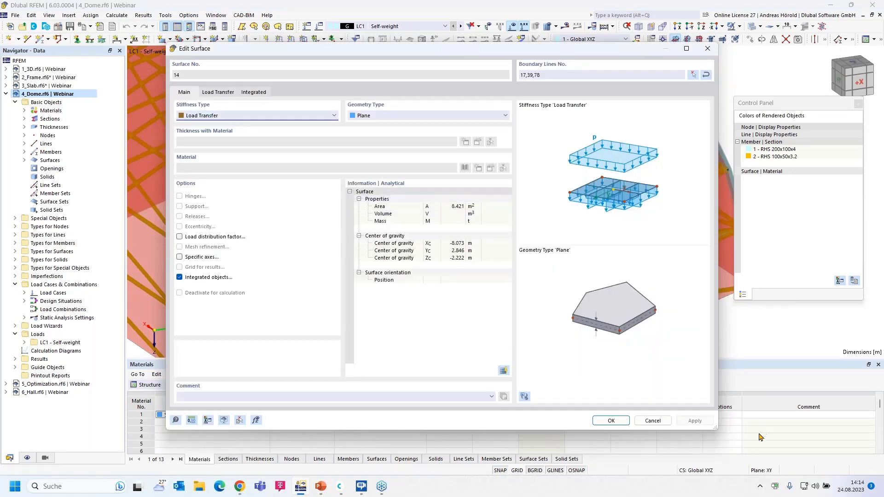
left_click(656, 421)
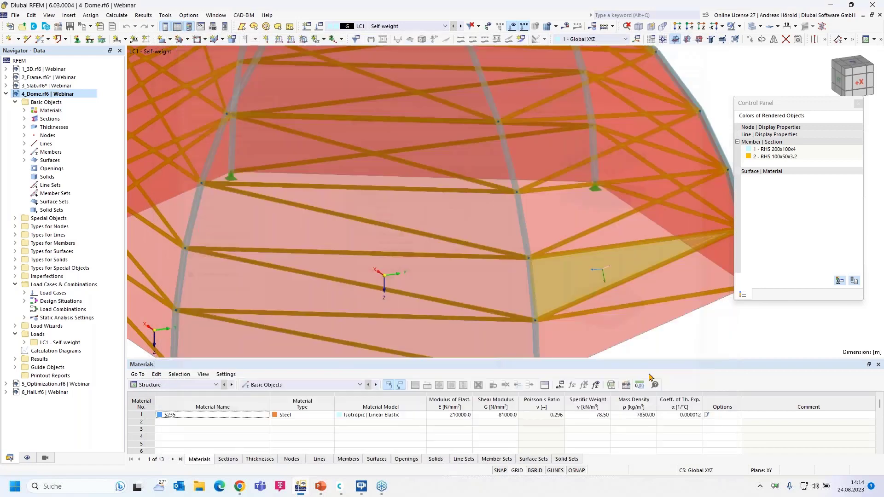
scroll(567, 322, "down", 5)
scroll(454, 266, "up", 3)
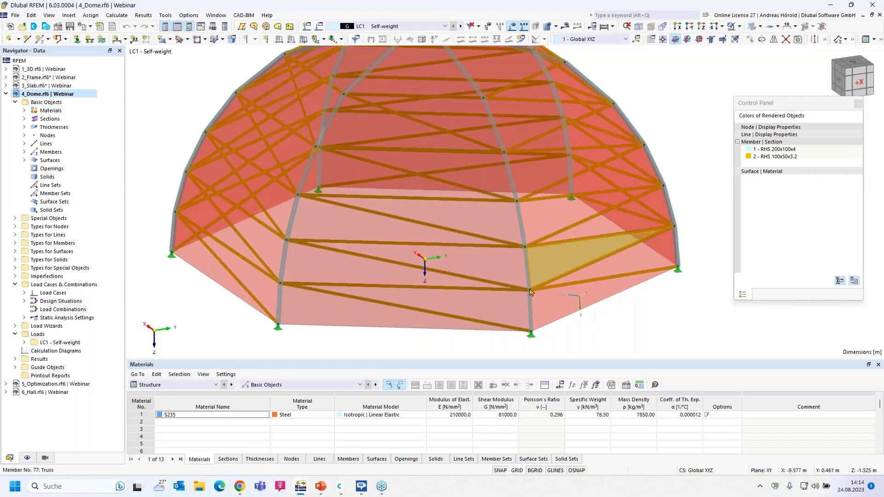
Create a uniform surface load of 1.00 kN/m² in direction ZA for LC1 and assign it to all dome surfaces.
scroll(321, 297, "down", 5)
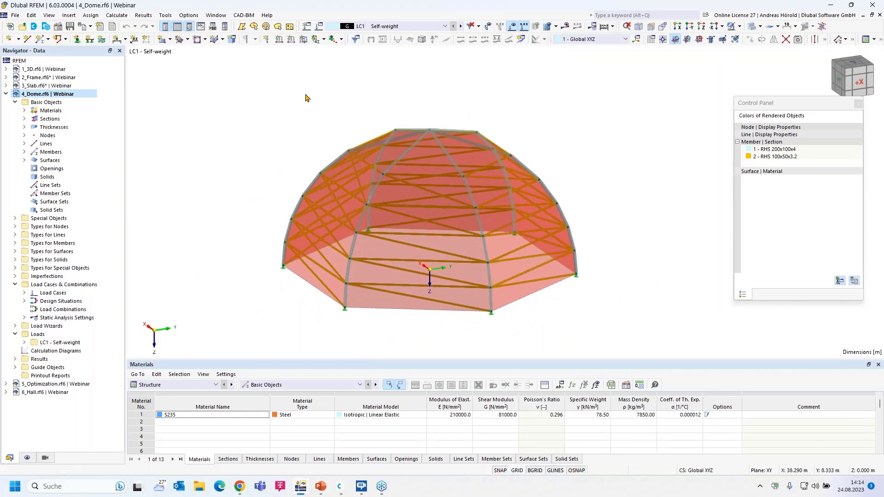
left_click(303, 41)
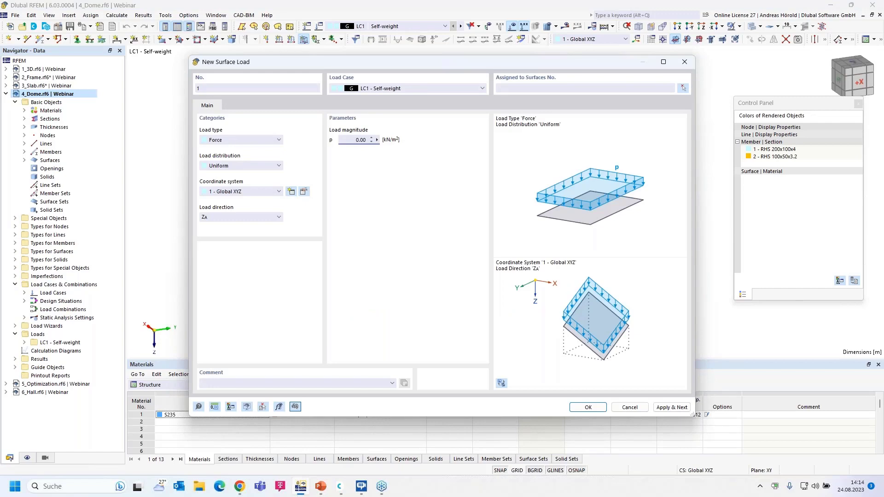
key("Delete")
left_click(582, 406)
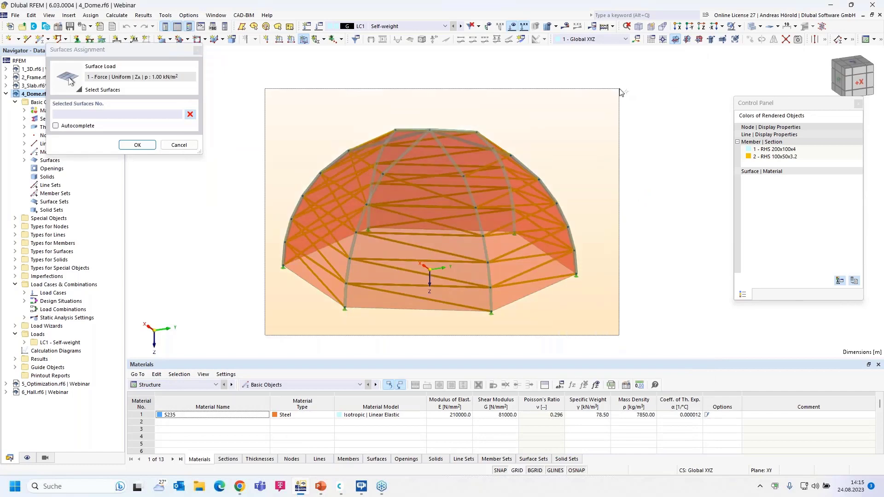
left_click(140, 145)
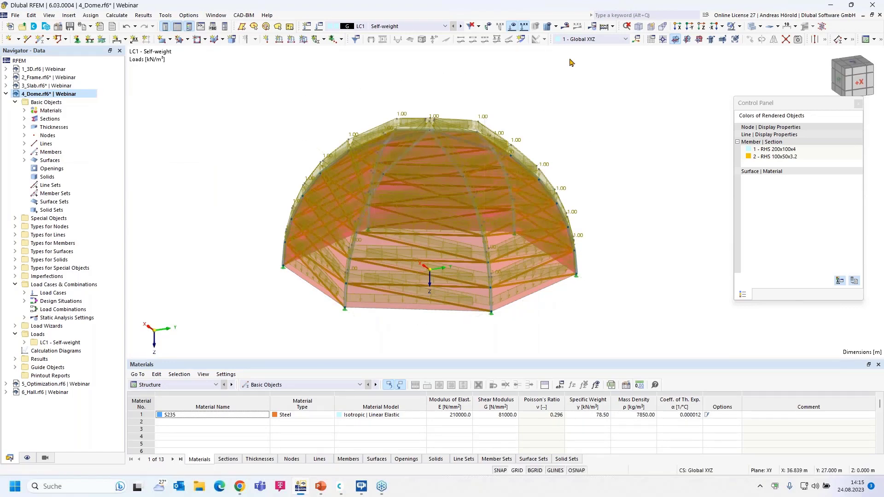
Calculate LC1 Self-weight and hide the loads in the results view.
left_click(567, 30)
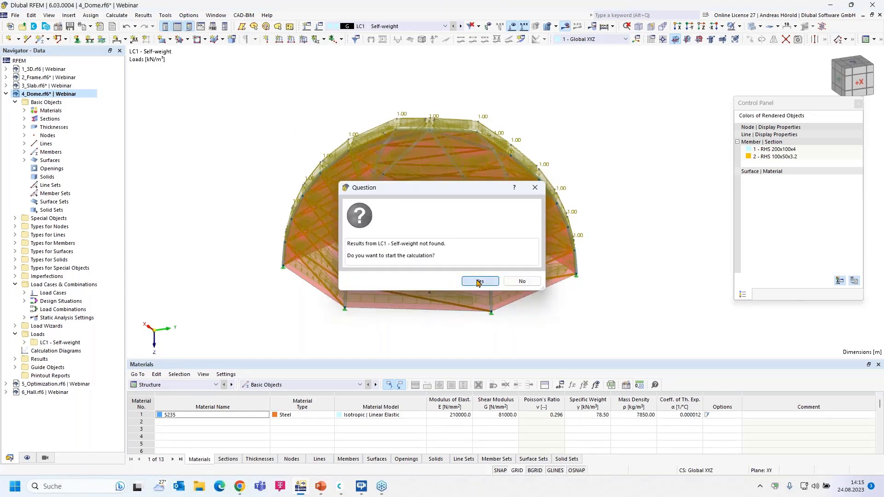
left_click(478, 283)
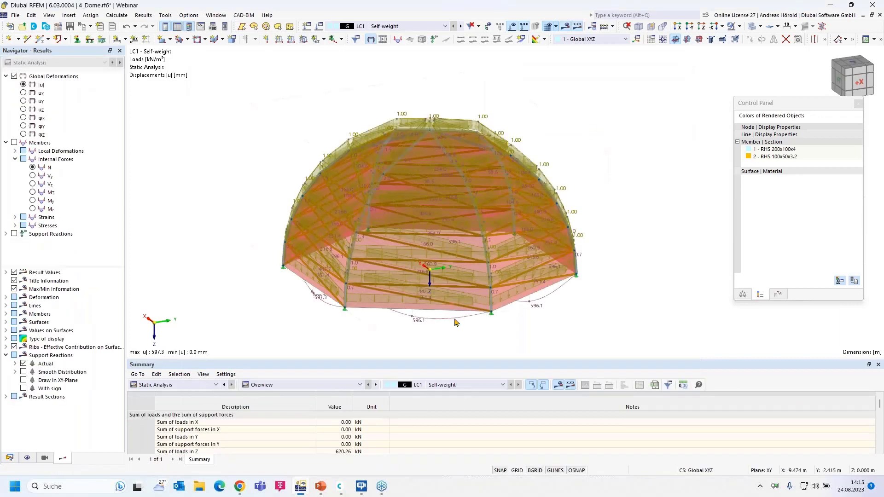
left_click(513, 27)
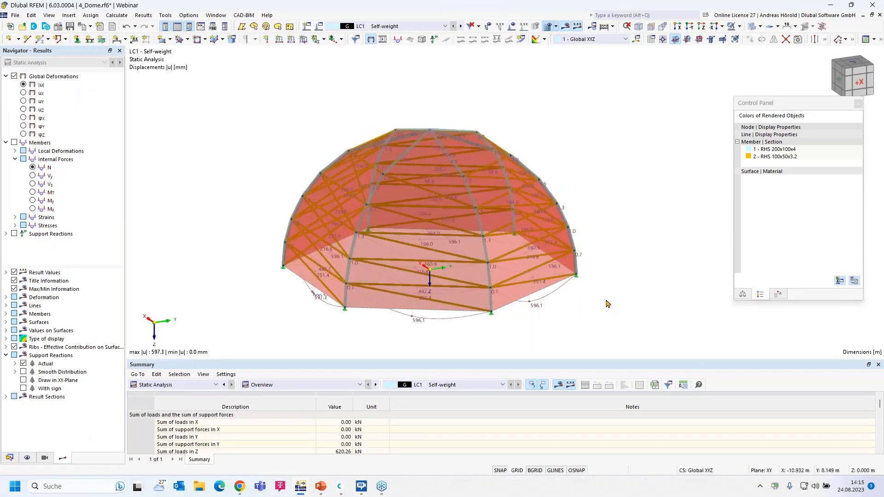
Switch the dome's display mode to the wireframe model.
left_click(740, 27)
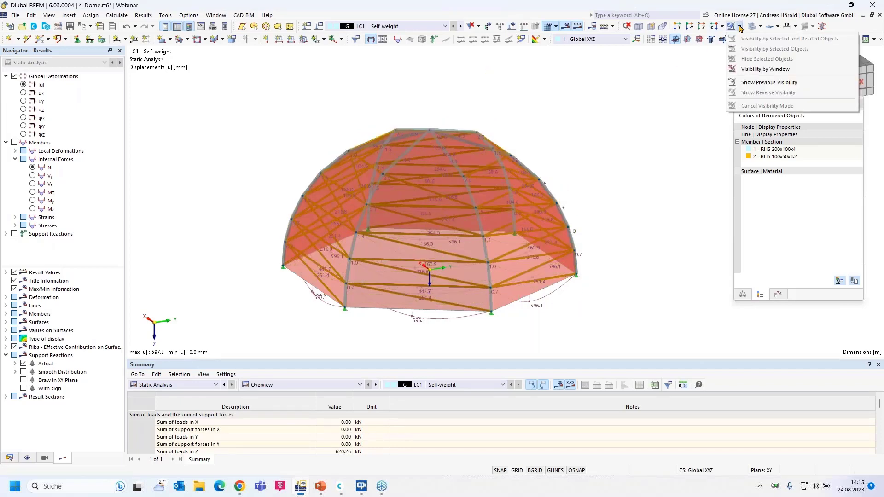
left_click(760, 26)
left_click(761, 27)
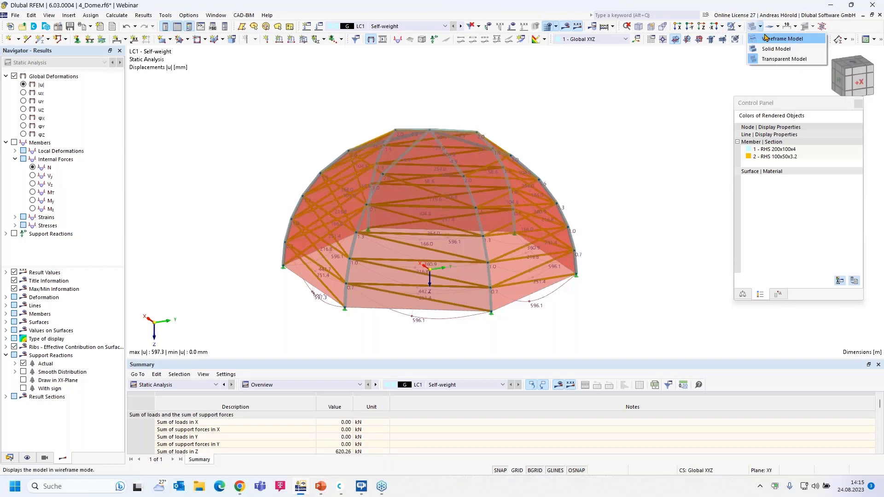
left_click(766, 38)
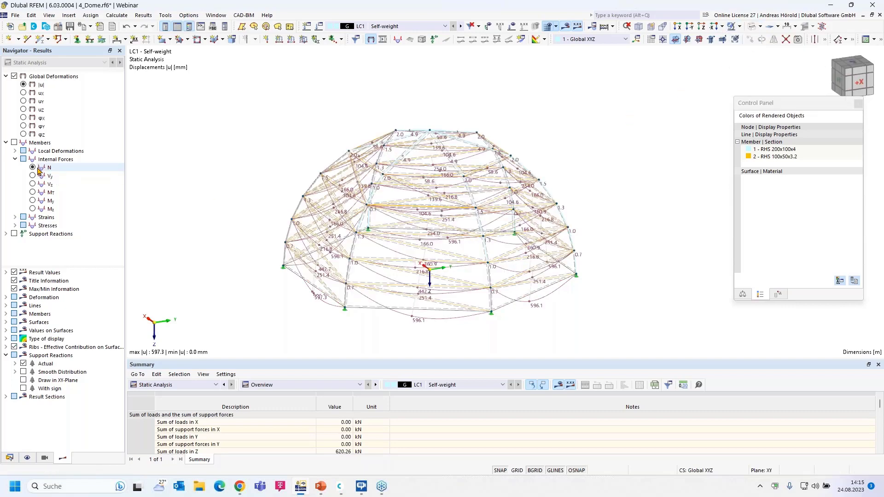
Display the member bending moments My and examine the moment diagrams along the dome's truss members.
left_click(32, 200)
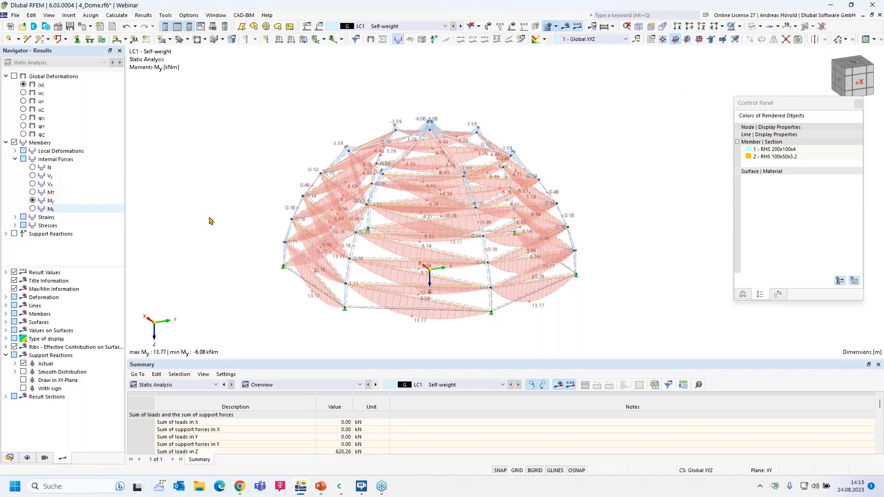
scroll(438, 327, "up", 5)
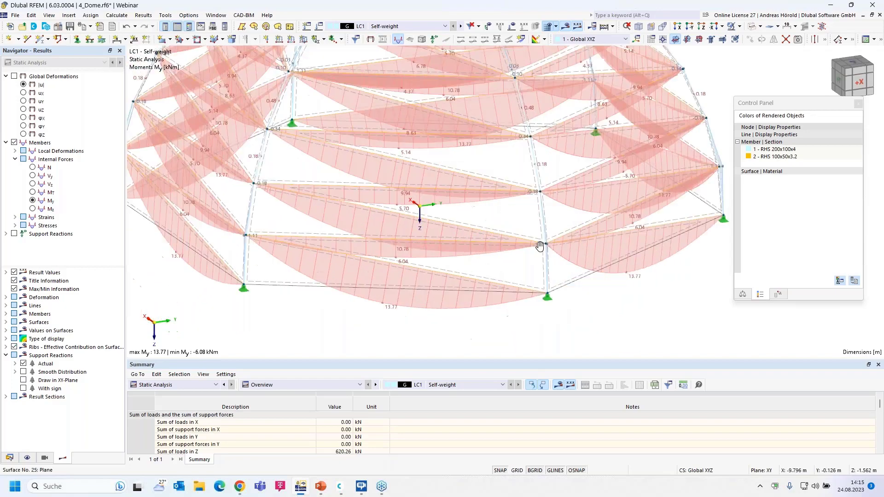
scroll(414, 326, "down", 4)
scroll(410, 280, "up", 5)
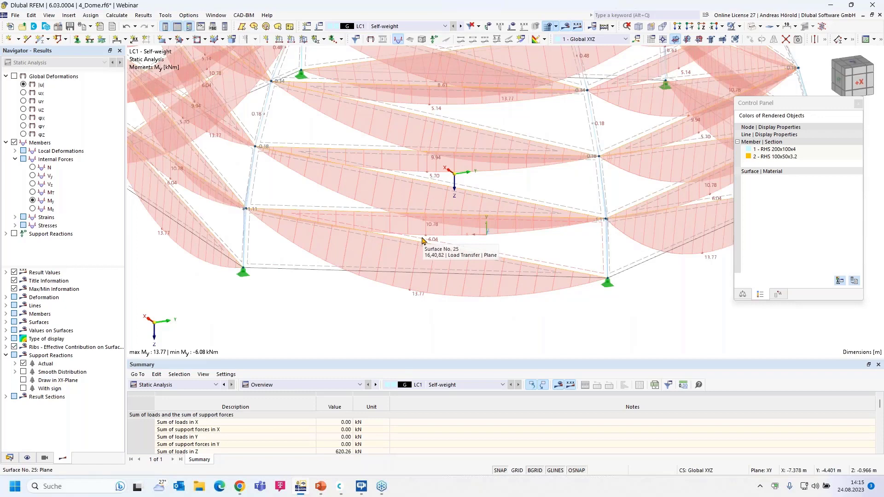
scroll(422, 240, "down", 2)
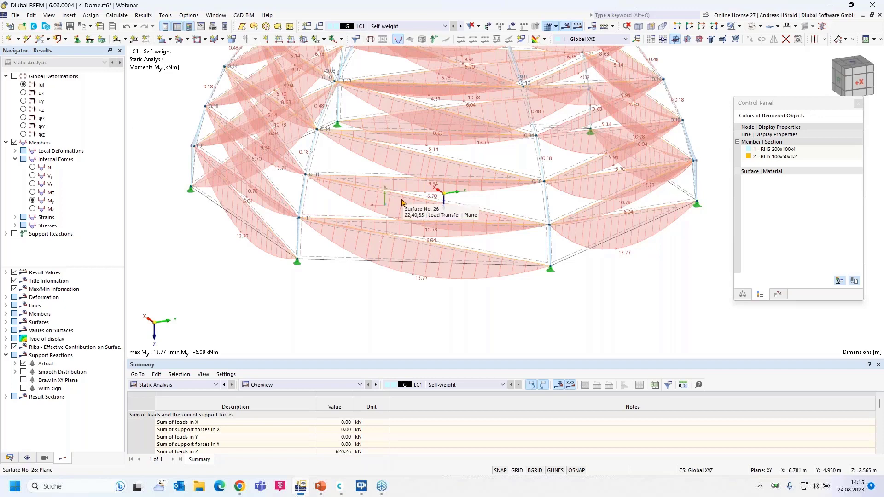
scroll(402, 202, "down", 3)
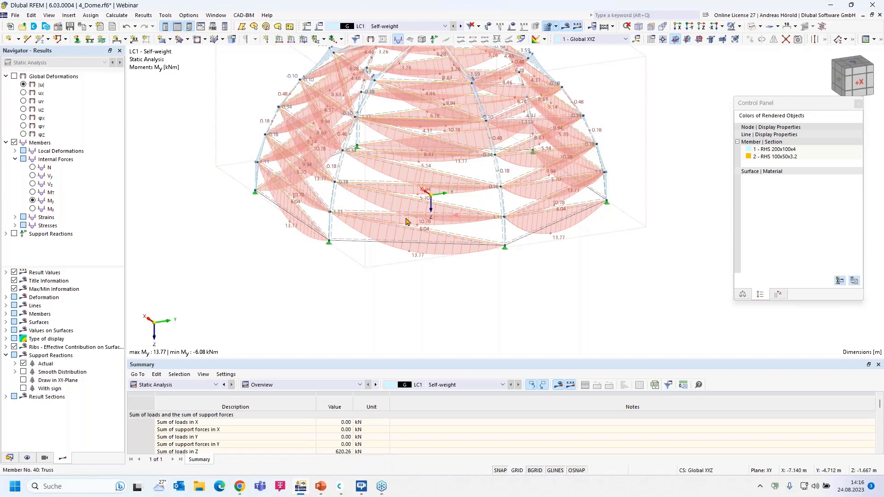
scroll(389, 226, "down", 2)
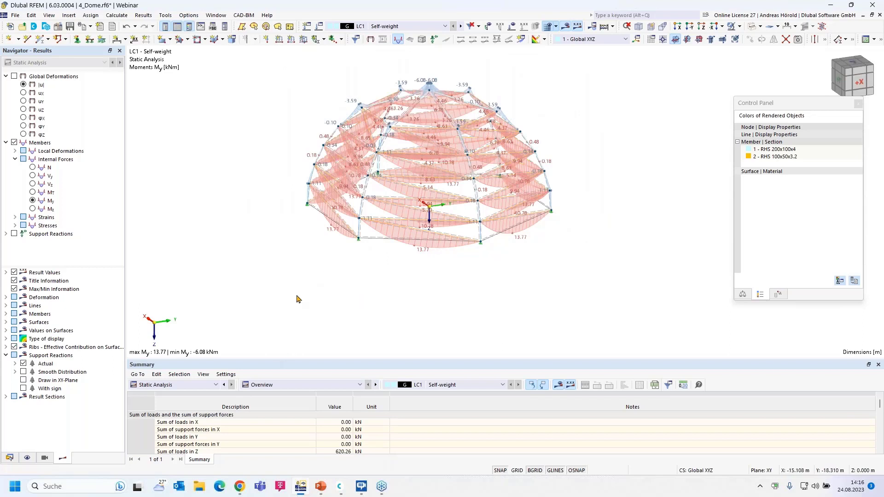
Limit the visibility to members with section 2 - RHS 100x50x3.2 using the generated grouping by section.
left_click(44, 458)
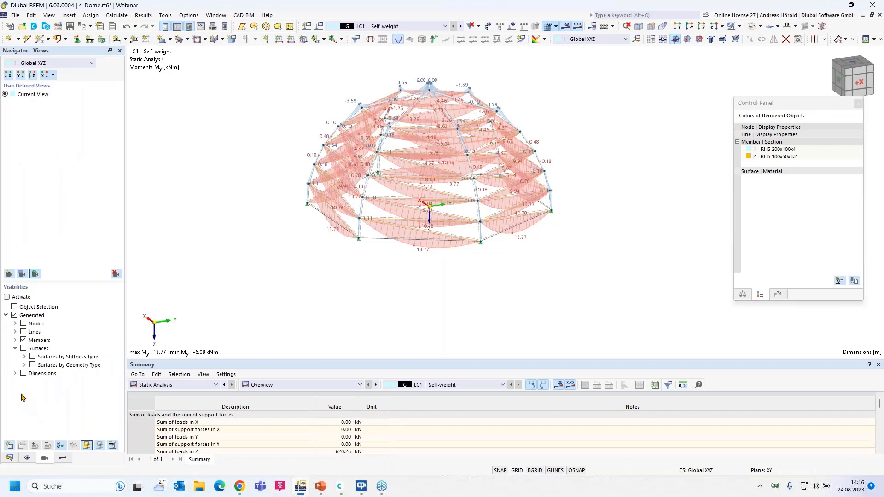
left_click(14, 340)
left_click(25, 357)
left_click(42, 374)
left_click(41, 374)
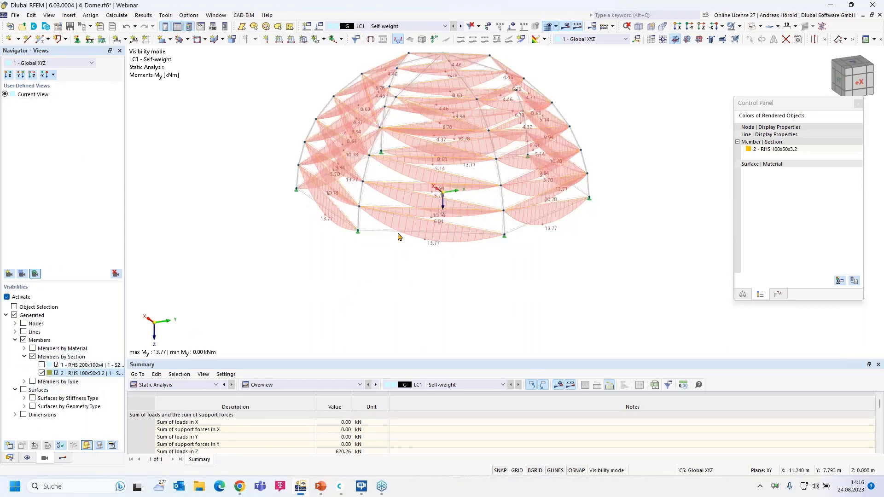
Select all visible RHS 100x50x3.2 members of the dome and switch the display to the solid model.
scroll(264, 292, "down", 3)
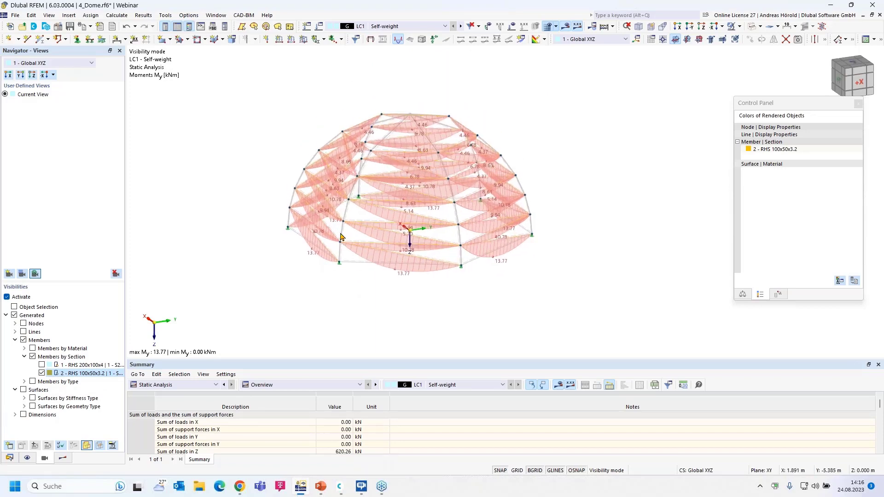
left_click_drag(237, 304, 583, 83)
scroll(370, 257, "up", 5)
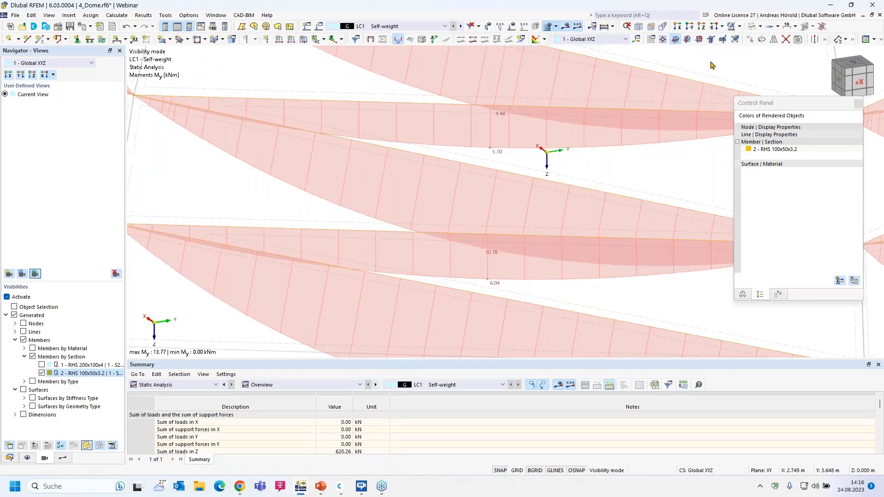
left_click(760, 26)
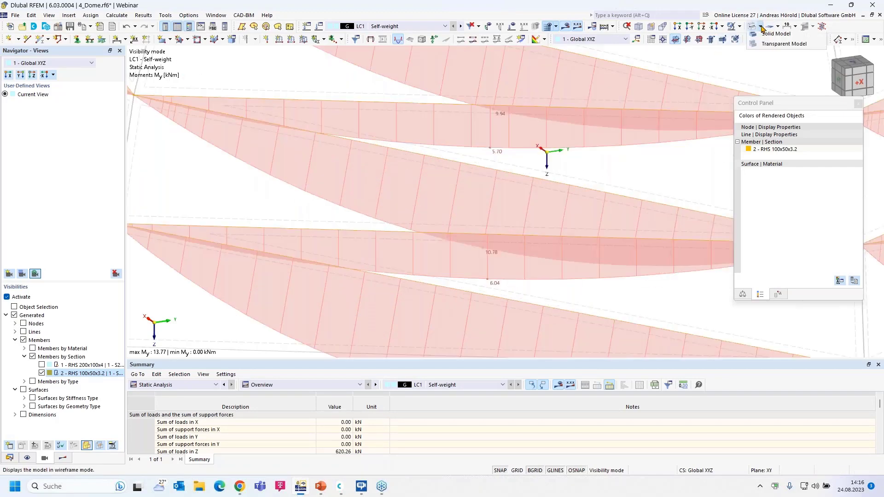
left_click(776, 34)
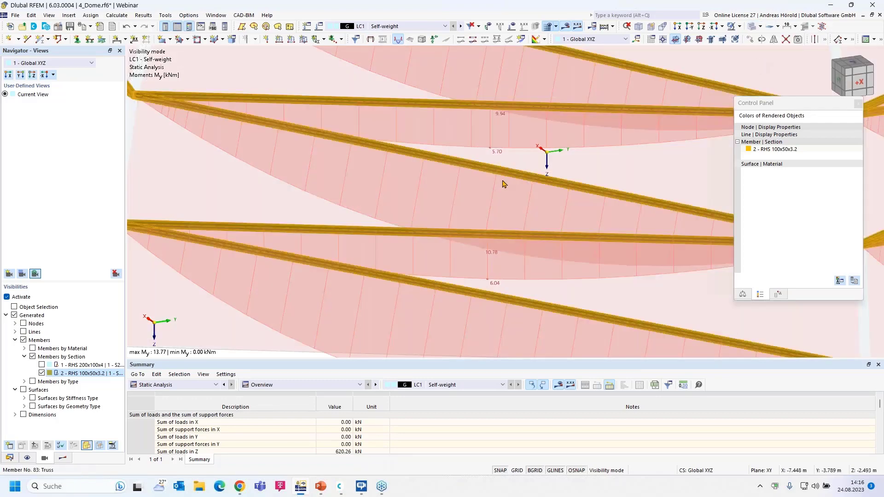
Change the member type of the selected dome members 37-96 to Truss (only N).
double_click(372, 232)
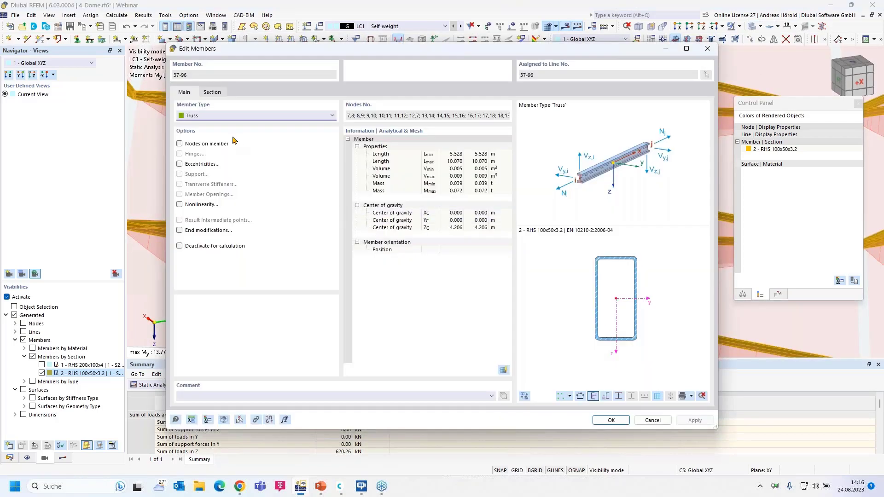
left_click(237, 116)
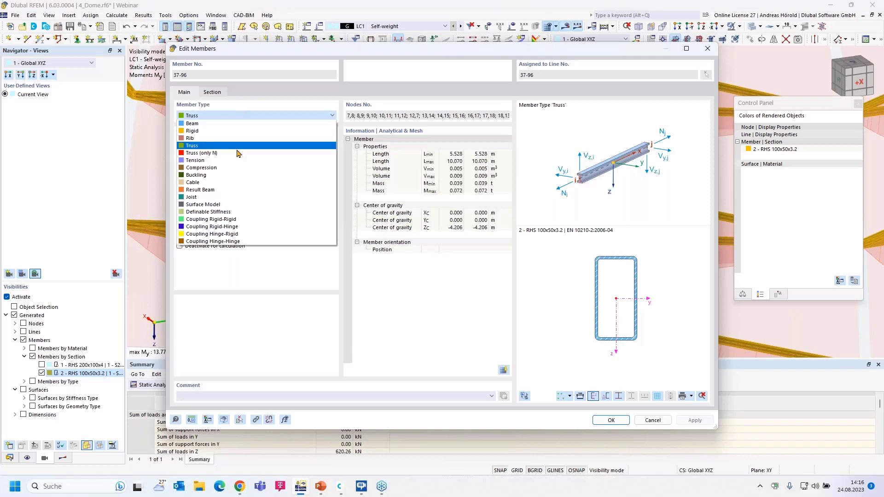
left_click(239, 154)
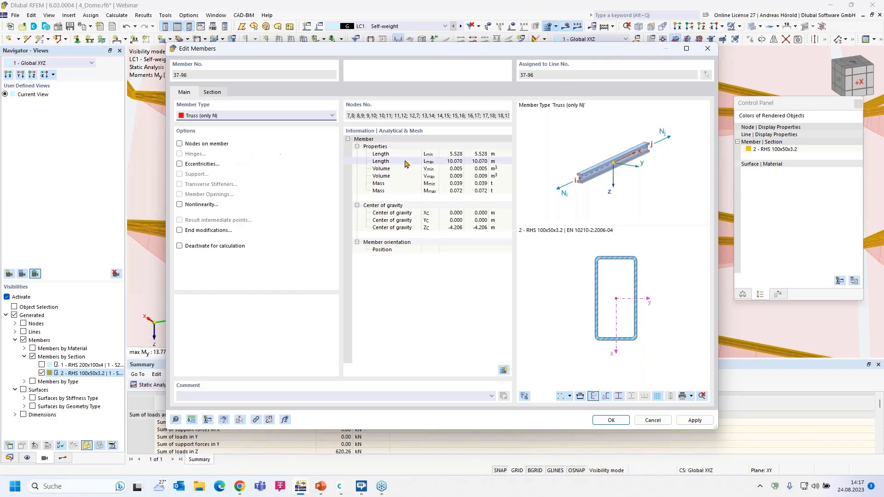
left_click(610, 420)
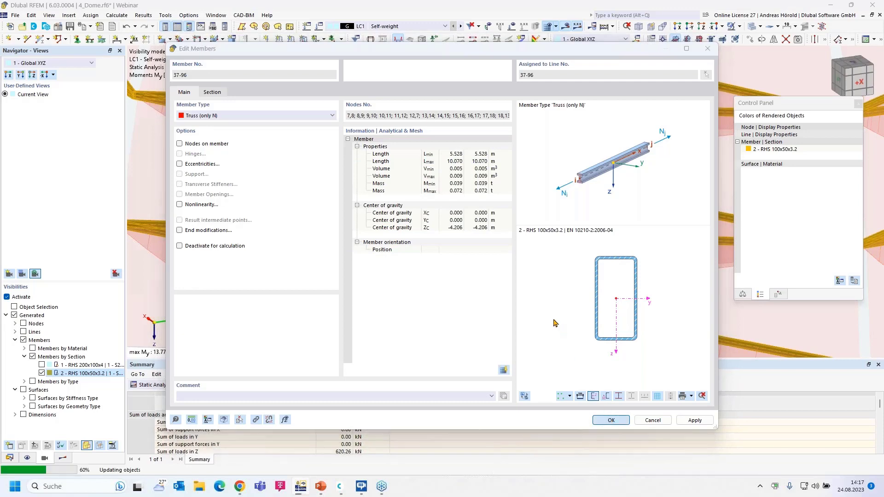
left_click(480, 281)
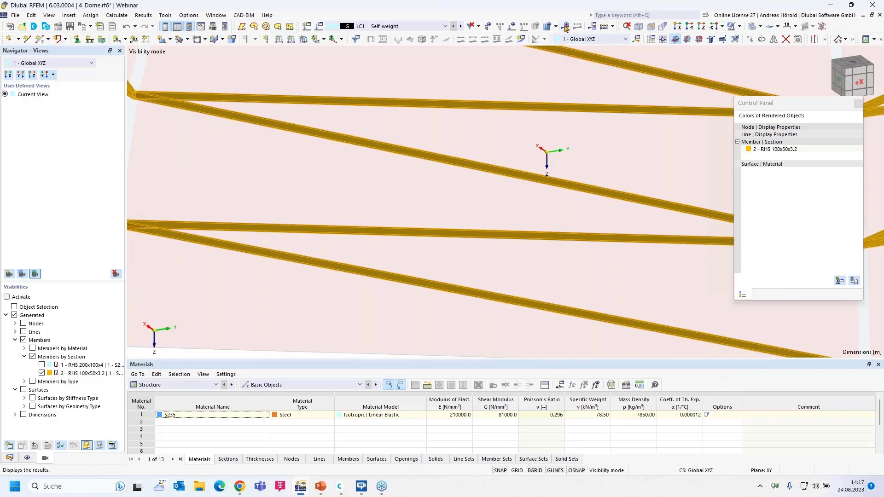
Recalculate LC1 Self-weight for the dome and show its results.
scroll(535, 221, "down", 6)
scroll(535, 221, "up", 1)
middle_click_drag(528, 229, 489, 329)
scroll(489, 328, "down", 1)
left_click(566, 26)
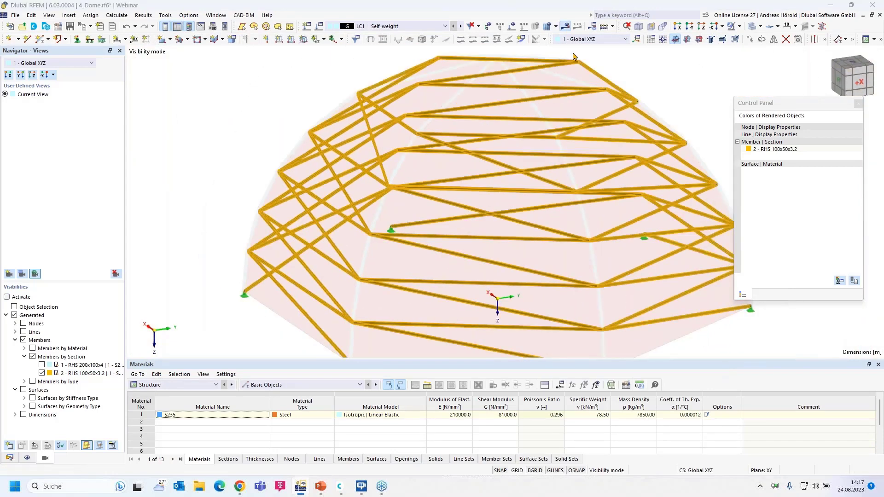
left_click(478, 281)
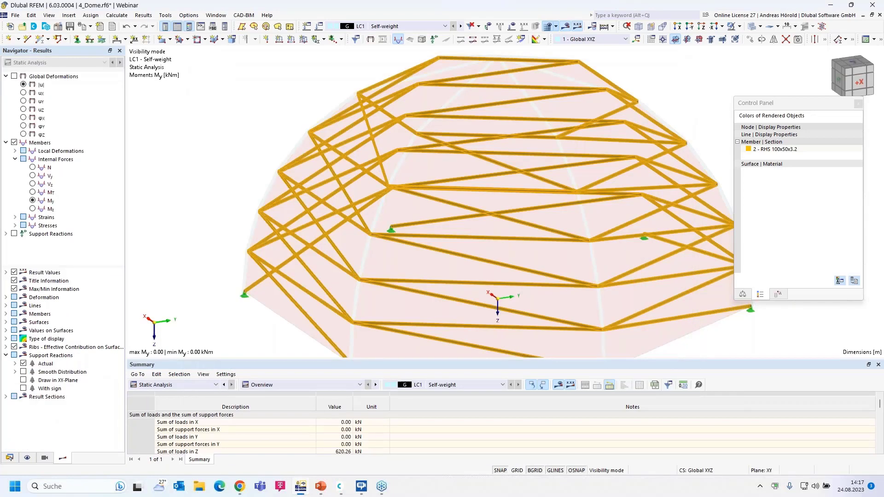
Check the bending moments My of the truss members and display their axial forces N instead.
scroll(511, 288, "down", 3)
middle_click_drag(511, 288, 452, 256, "ctrl")
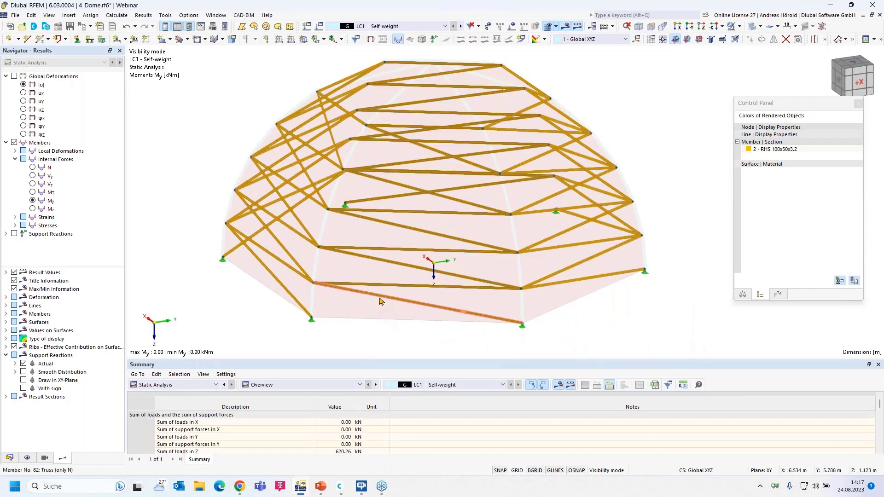
left_click(33, 200)
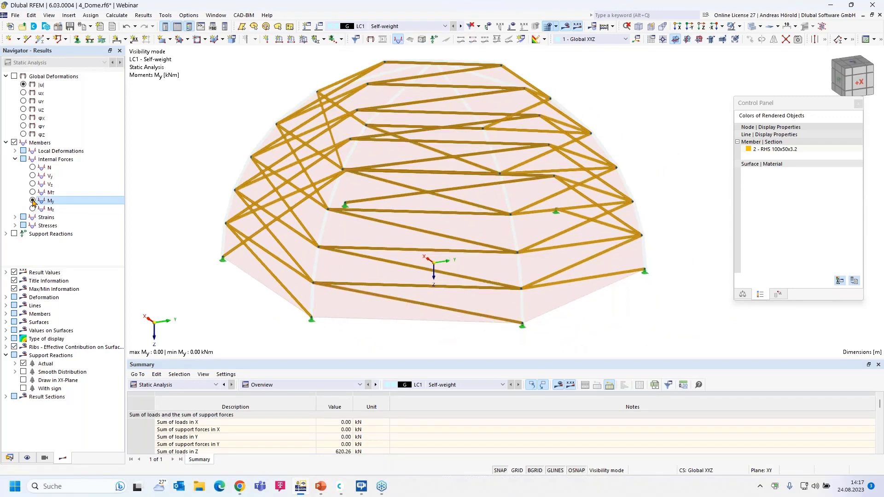
left_click(32, 168)
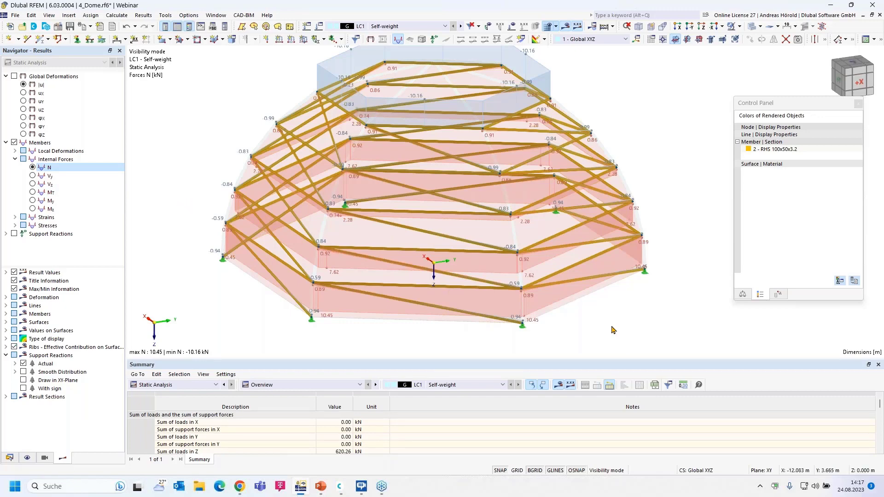
middle_click_drag(611, 327, 617, 348, "ctrl")
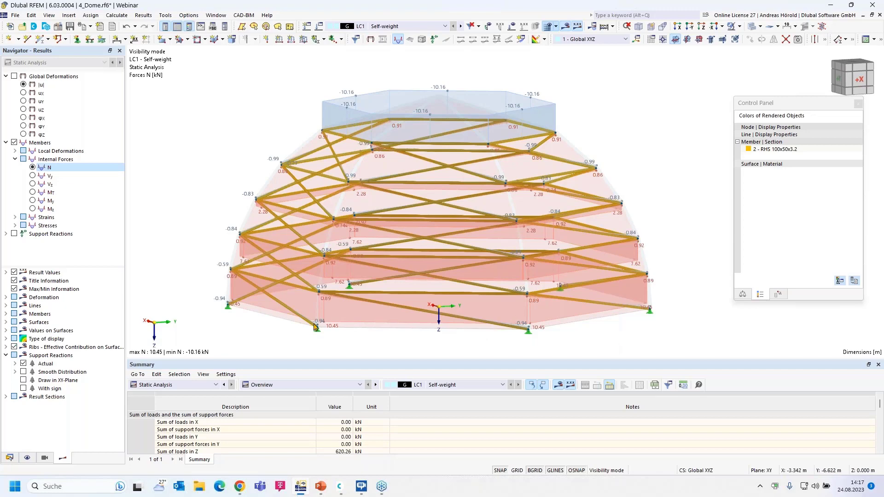
Collapse the 4_Dome.rf6 model's data tree and switch to the 5_Optimization.rf6 model.
left_click(10, 458)
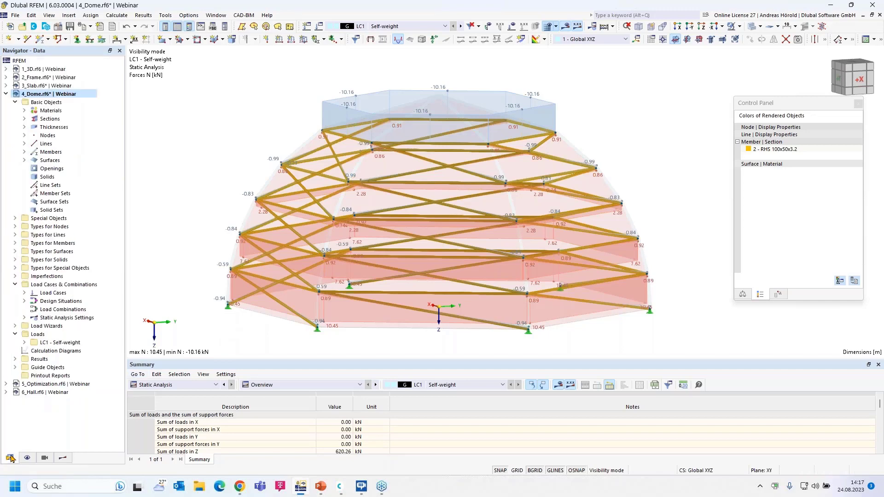
left_click(6, 94)
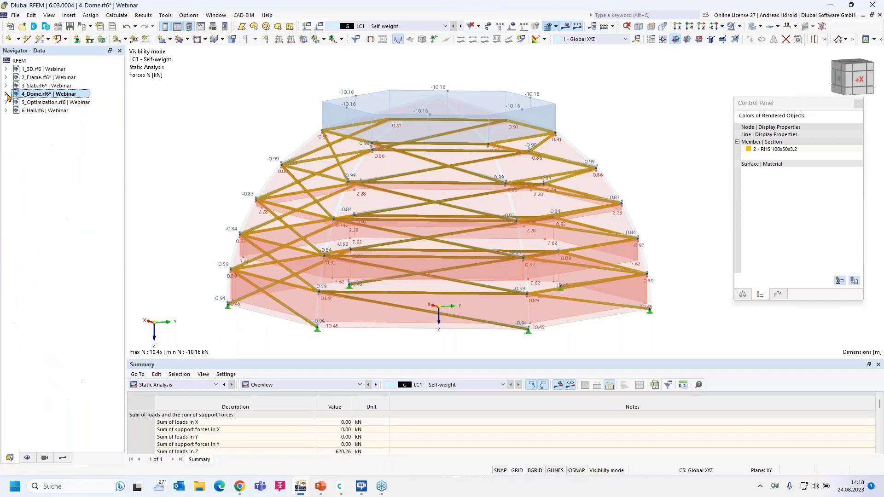
left_click(35, 103)
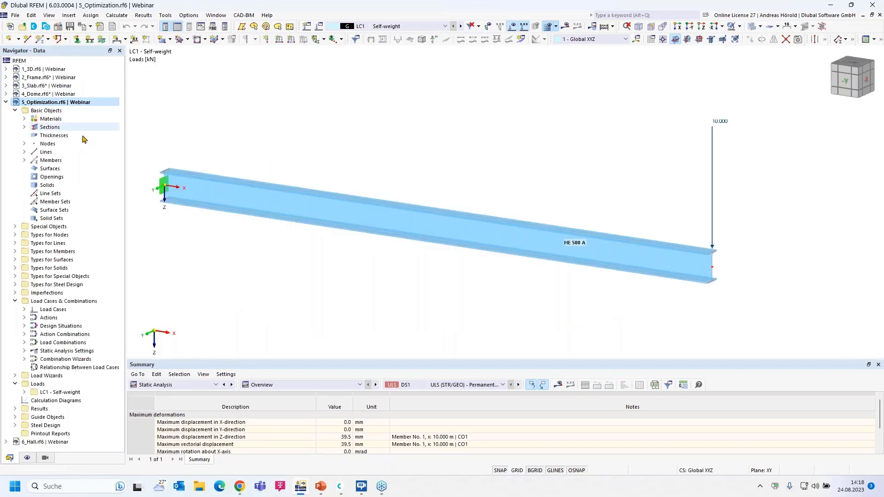
middle_click_drag(245, 253, 282, 249)
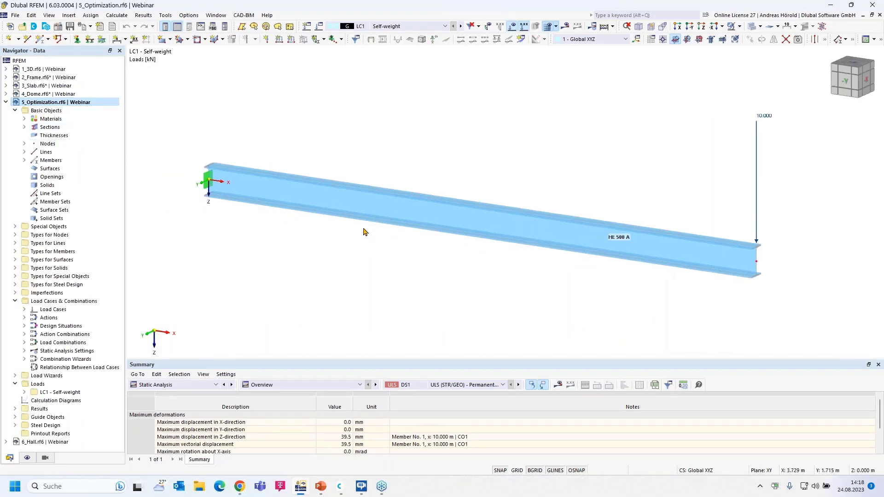
Show the Steel Design results table with the beam's design ratios on members.
left_click(177, 385)
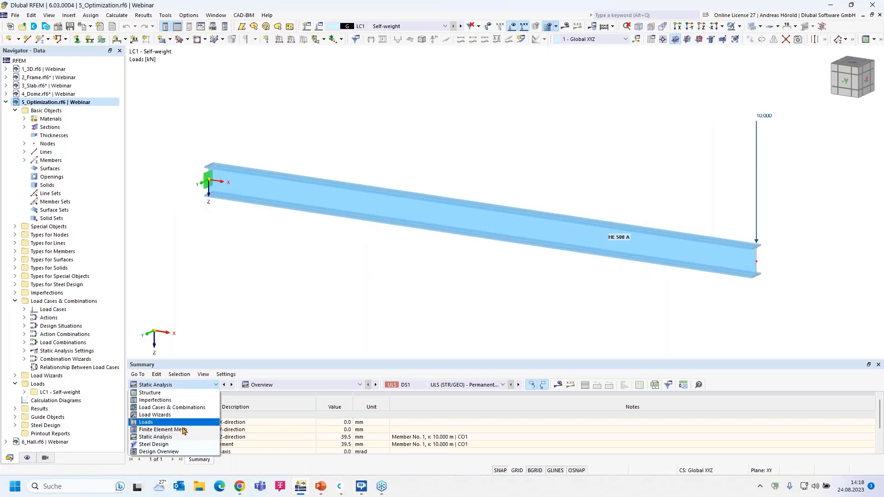
left_click(183, 448)
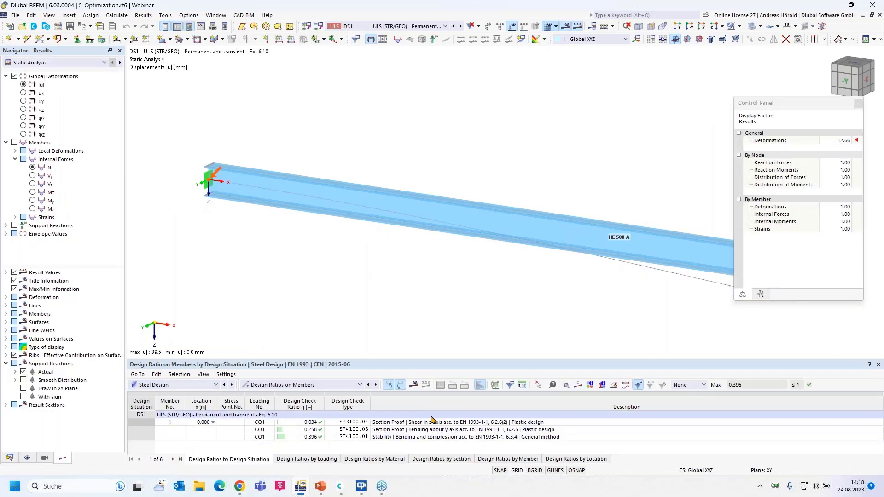
middle_click_drag(581, 303, 515, 292)
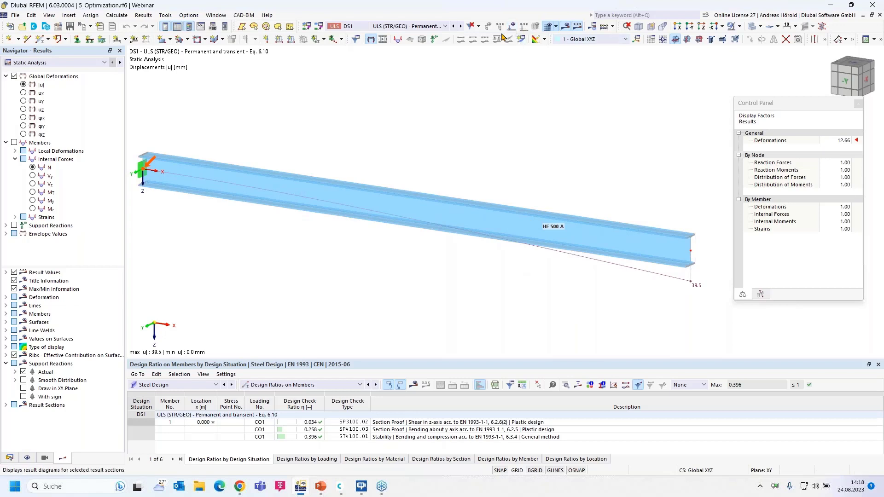
Switch to load case LC1 Self-weight and view the load on the beam.
left_click(444, 27)
left_click(425, 37)
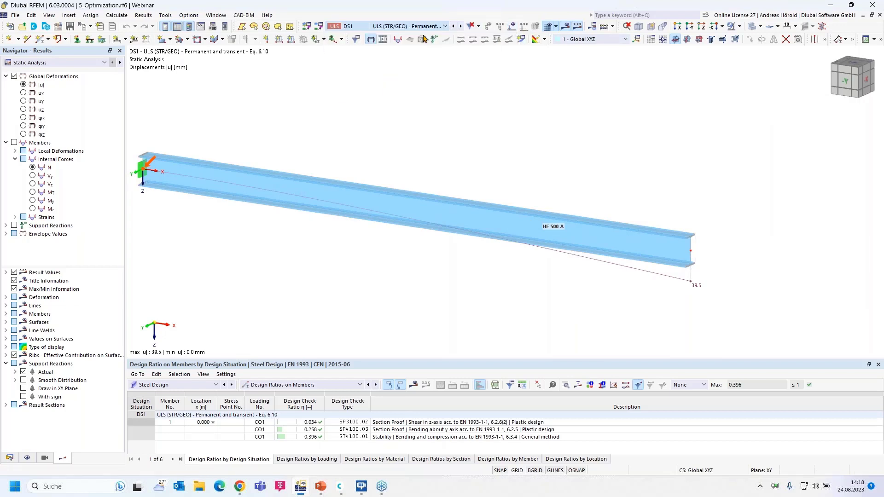
left_click(512, 27)
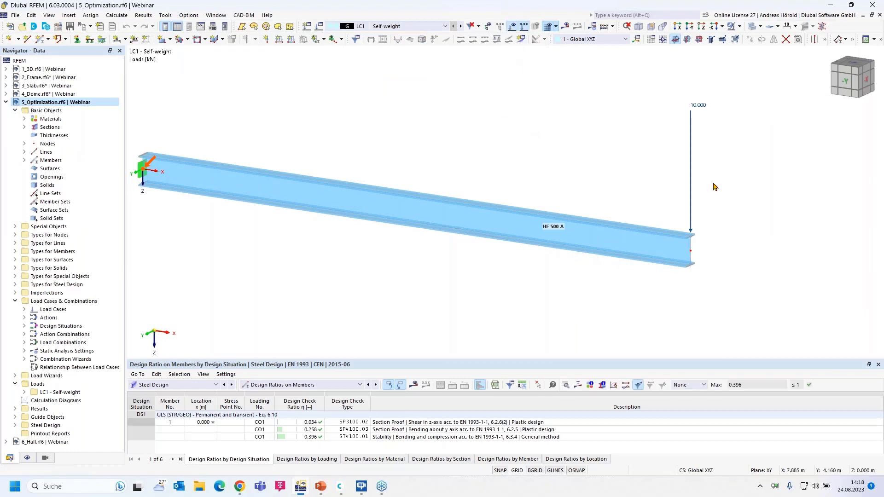
scroll(687, 168, "down", 1)
middle_click_drag(600, 183, 610, 200)
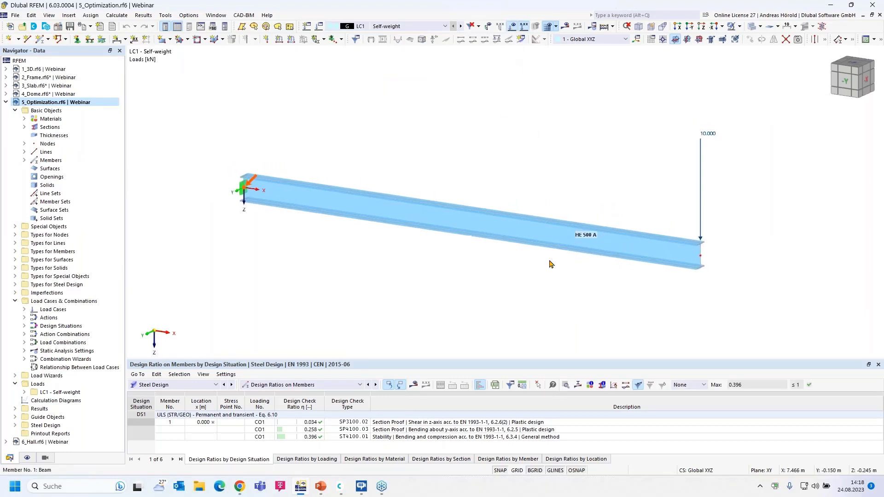
Highlight the beam's stability check ST4100.01 and display design situation DS1 ULS (STR/GEO) - Permanent and transient.
left_click(392, 437)
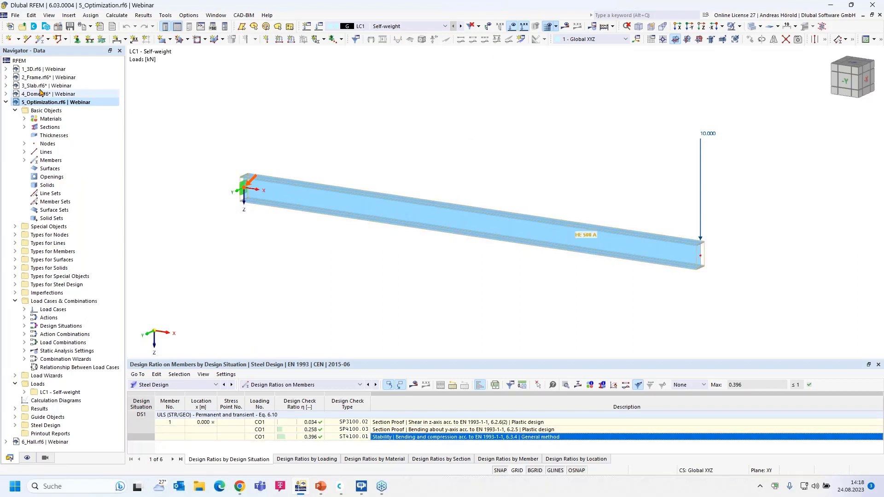
left_click(46, 458)
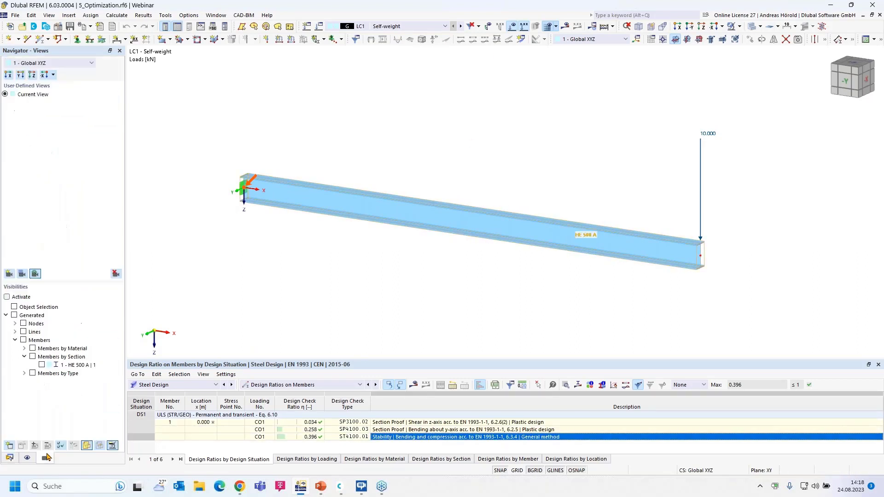
left_click(27, 458)
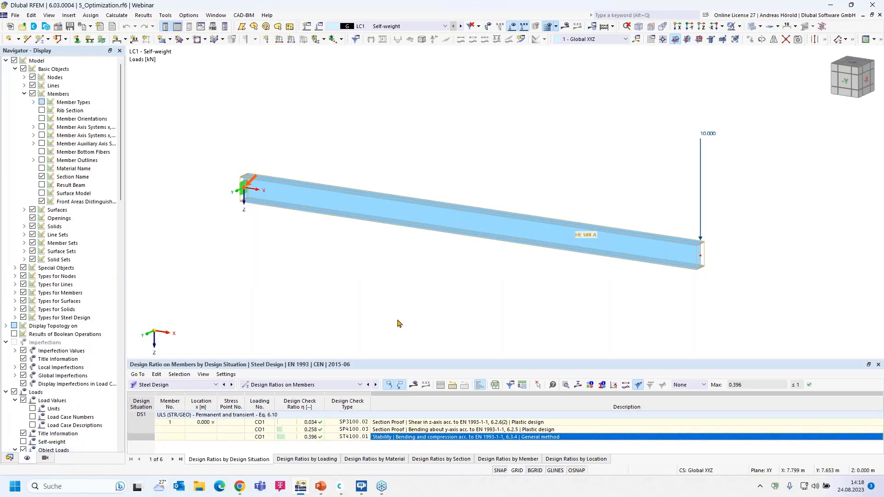
left_click(438, 26)
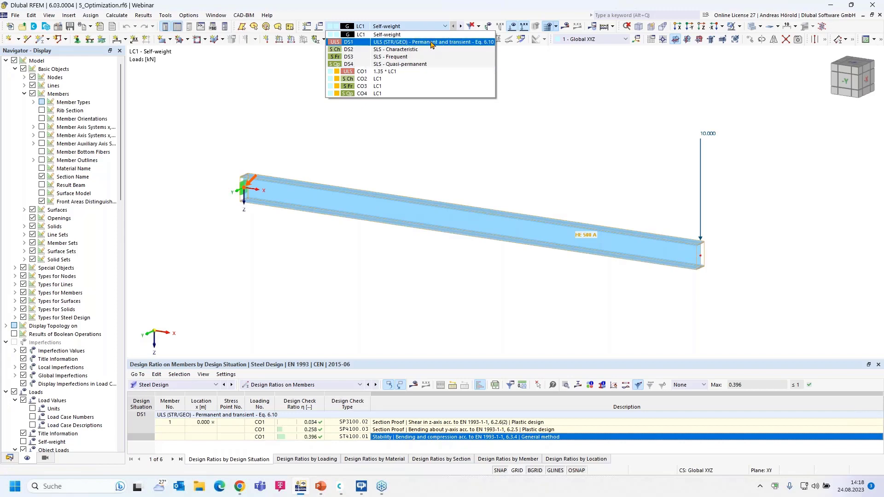
left_click(432, 42)
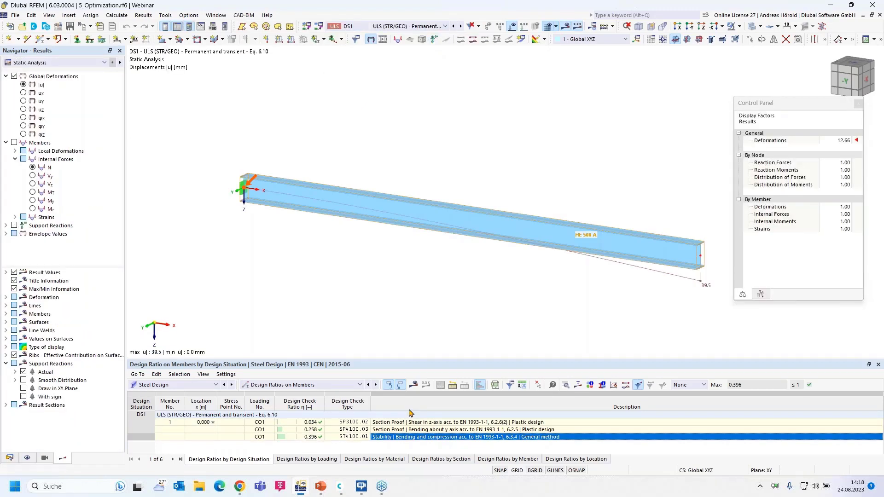
Review the Governing Results table of the steel design and return to Design Ratios on Members.
left_click(311, 384)
left_click(309, 394)
left_click(317, 385)
left_click(309, 408)
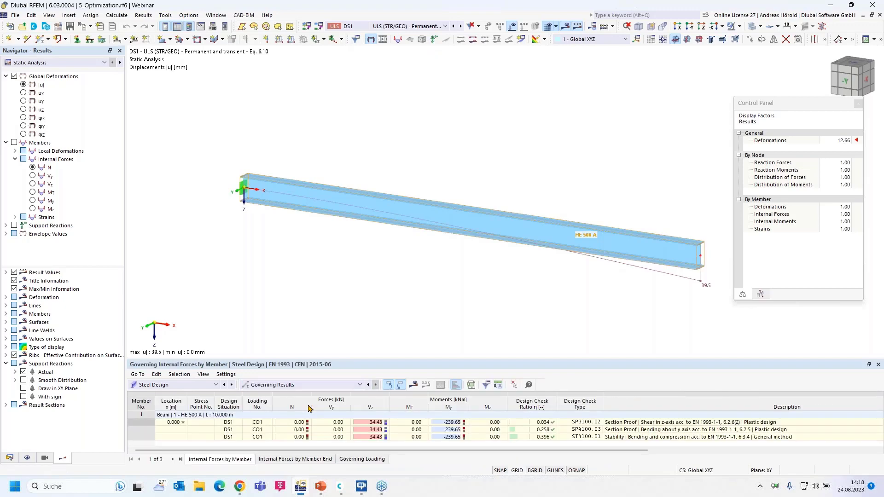
left_click(317, 385)
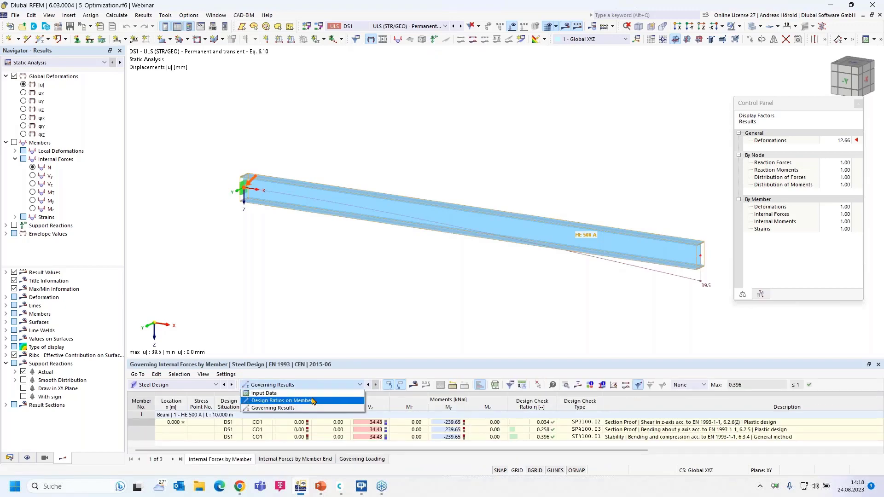
left_click(313, 401)
Display the Steel Design results on the beam and select its stability check ST4100.01.
left_click(103, 62)
left_click(92, 77)
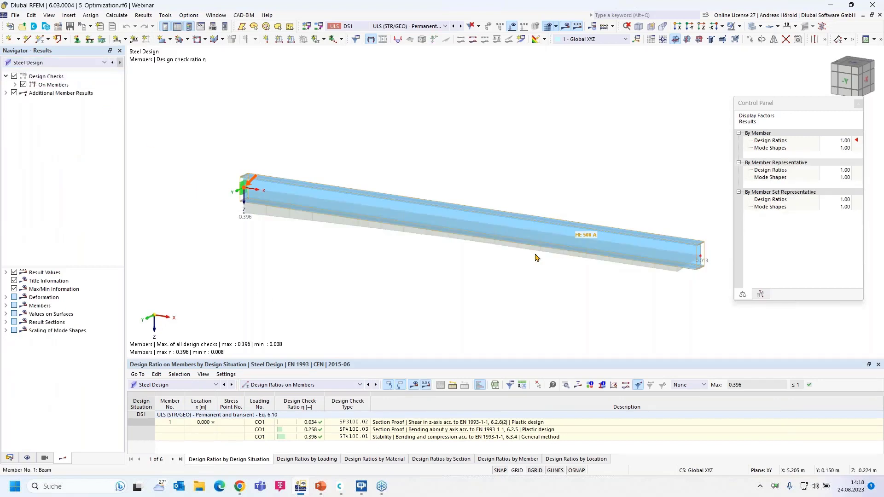
left_click(317, 438)
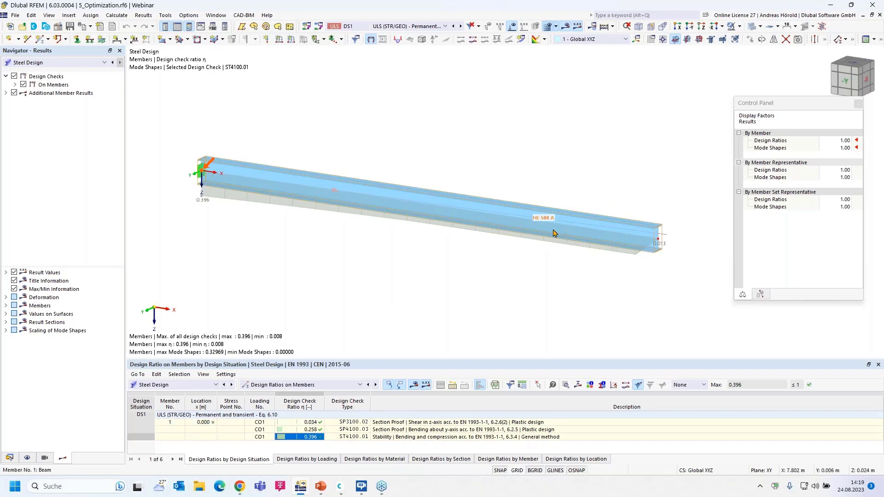
Set the HE 500 A section to Optimize - Current Row as its section for design in the Steel Design input data.
left_click(333, 386)
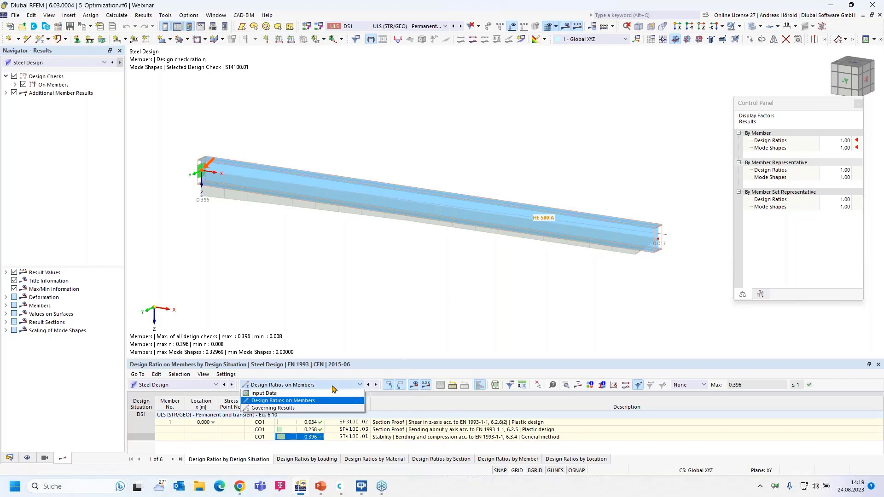
left_click(308, 393)
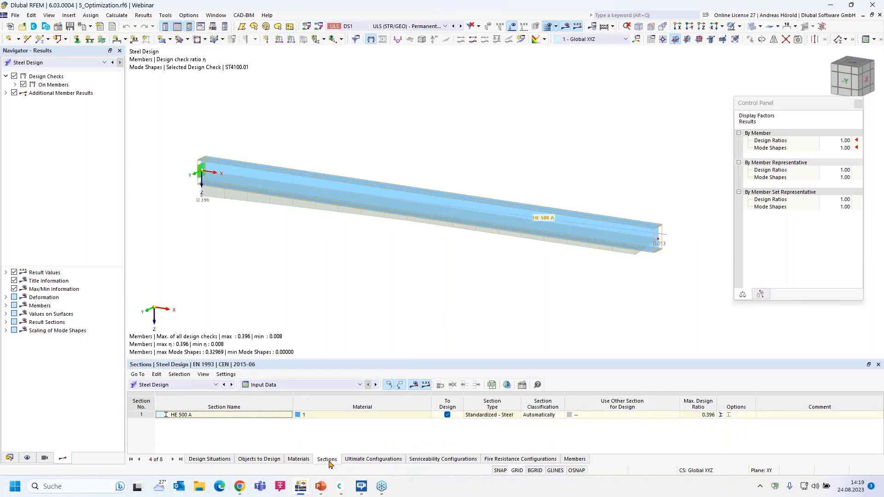
left_click(671, 416)
left_click(668, 415)
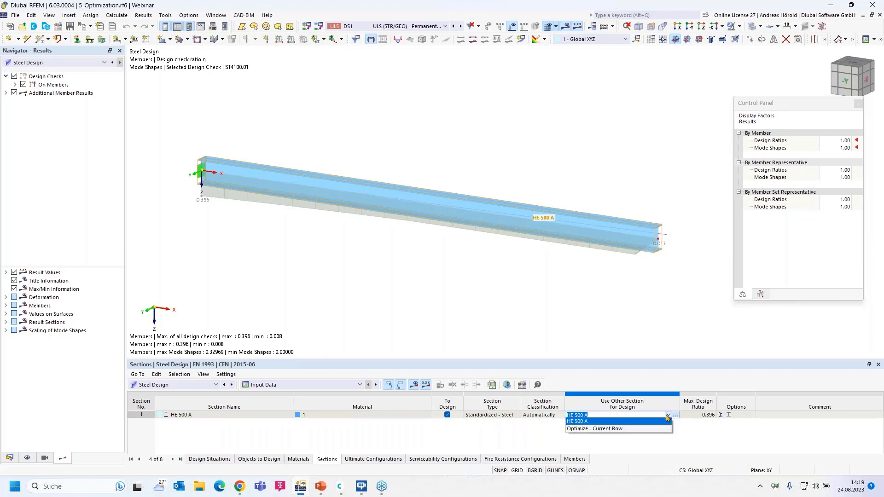
left_click(637, 429)
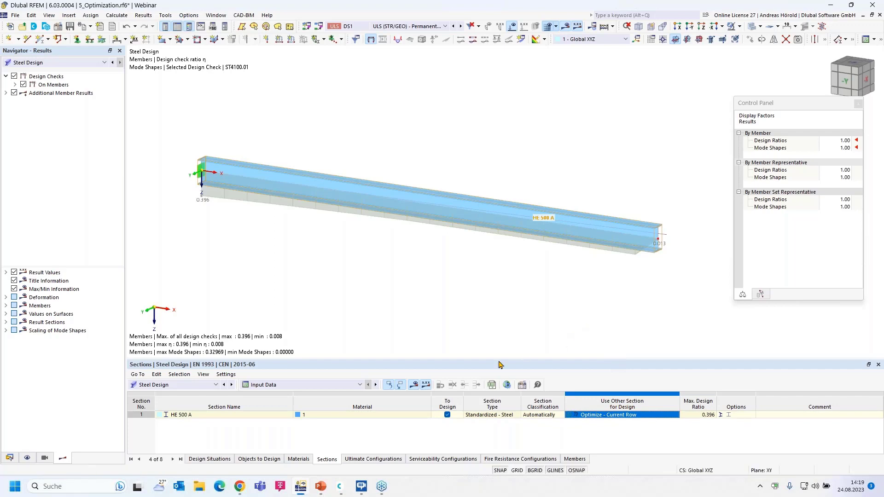
Run the Steel Design calculation with section optimization and select the beam's stability check ST4100.01.
left_click(613, 28)
left_click(628, 49)
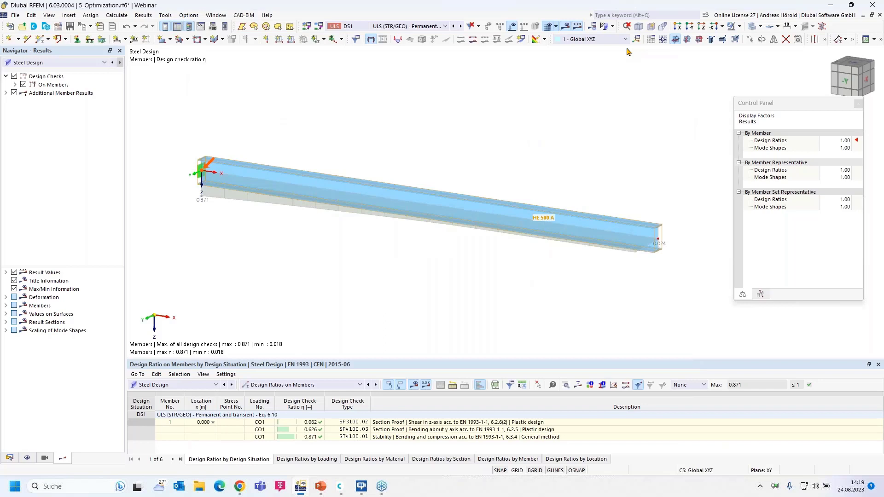
left_click(312, 438)
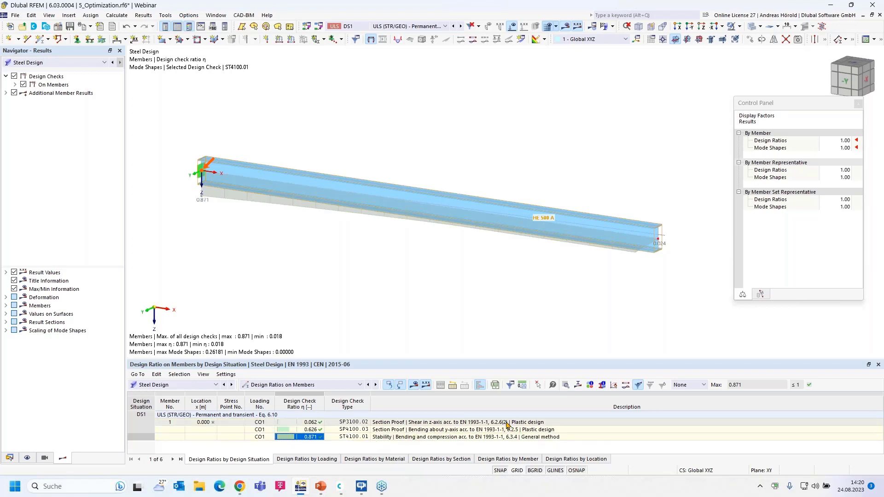
Export the optimized design section HE 320 A from the Steel Design sections to the model.
left_click(321, 387)
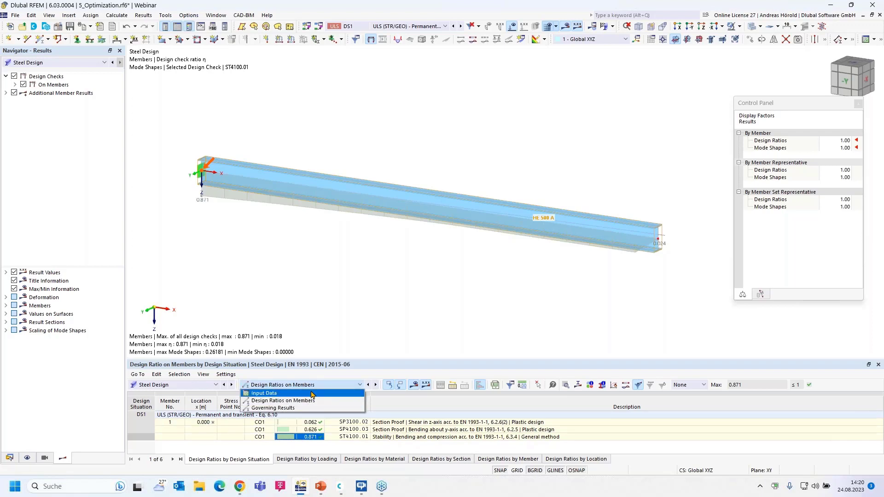
left_click(311, 394)
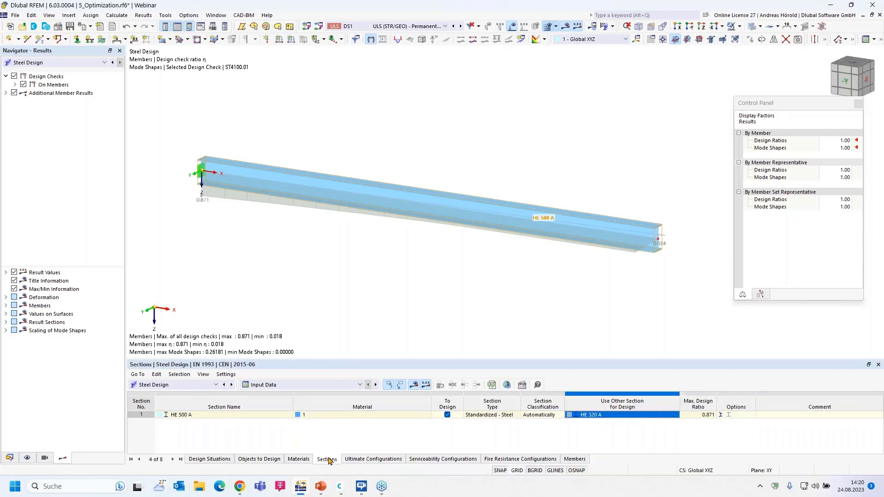
right_click(644, 416)
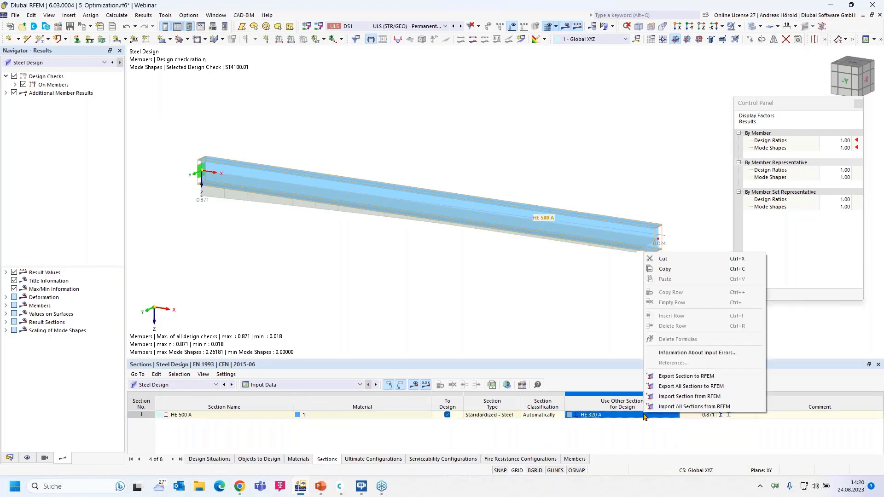
left_click(698, 378)
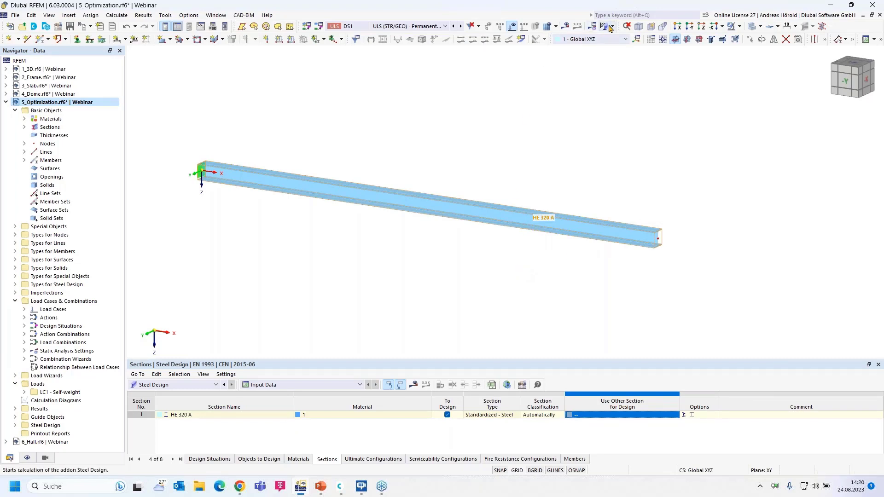
Recalculate the Steel Design add-on and display the Steel Design results for the beam.
left_click(626, 41)
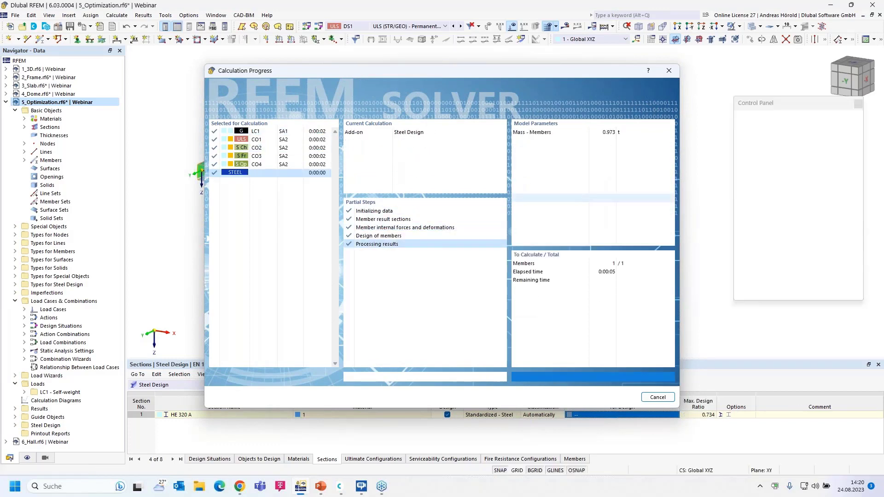
left_click(166, 384)
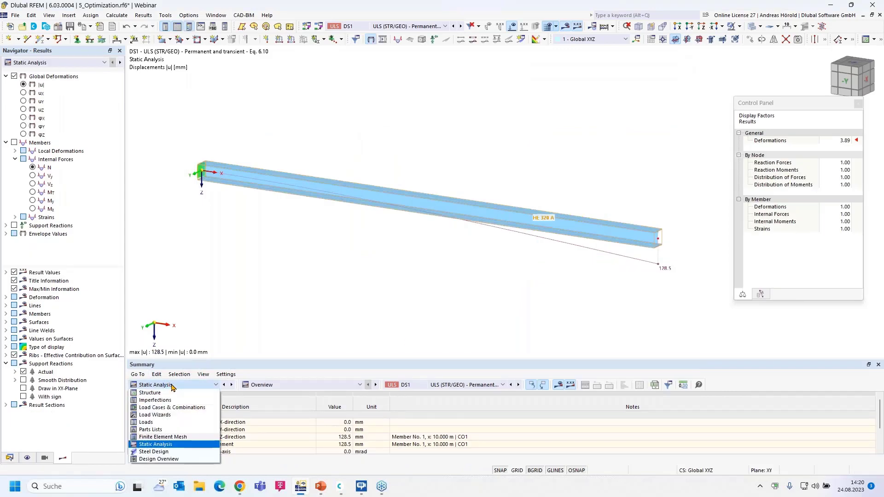
left_click(186, 455)
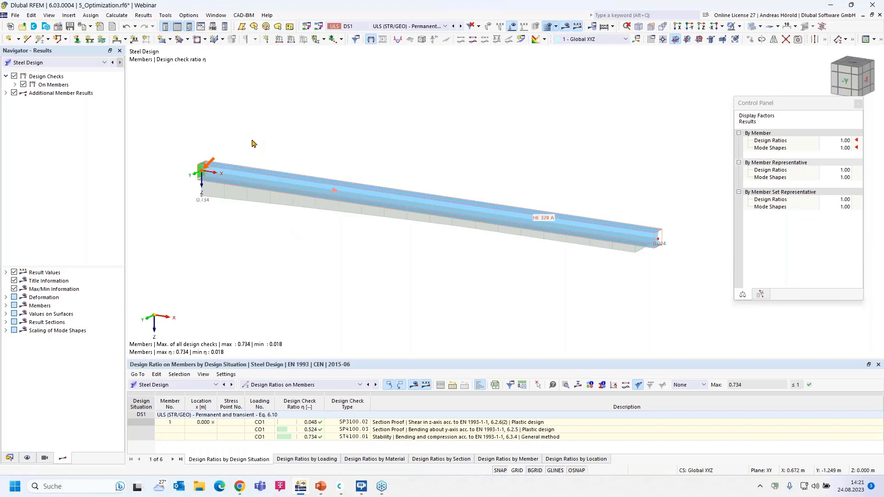
Review the add-ons in the model's base data, including Optimization & Costs / CO2 Emission Estimation, and close without changes.
left_click(59, 27)
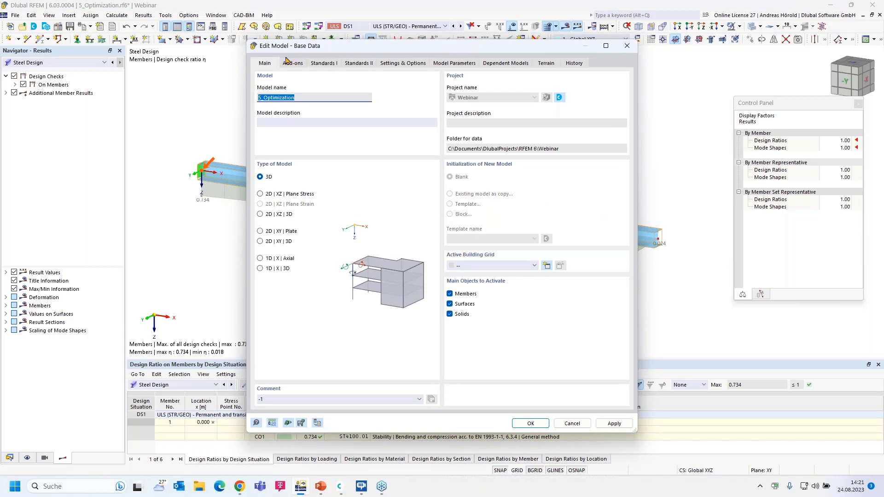
left_click(293, 64)
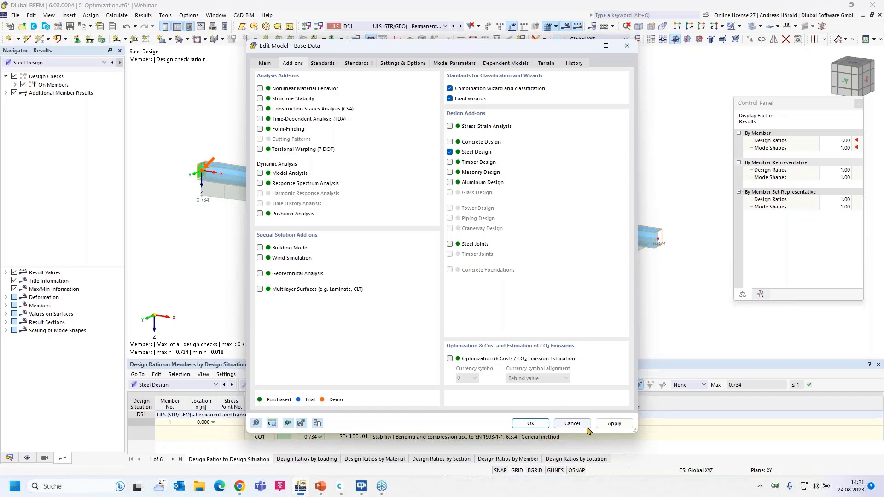
left_click(568, 424)
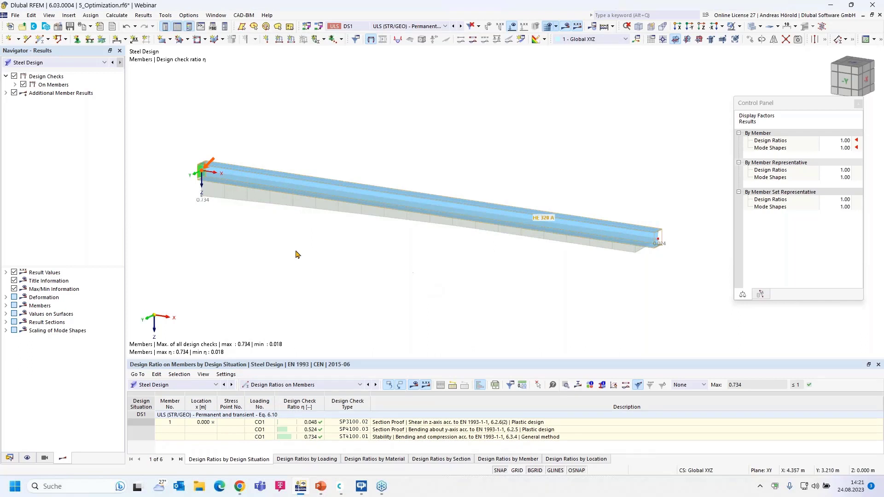
Collapse the 5_Optimization model in the navigator's data tree and switch to the 6_Hall model.
left_click(11, 459)
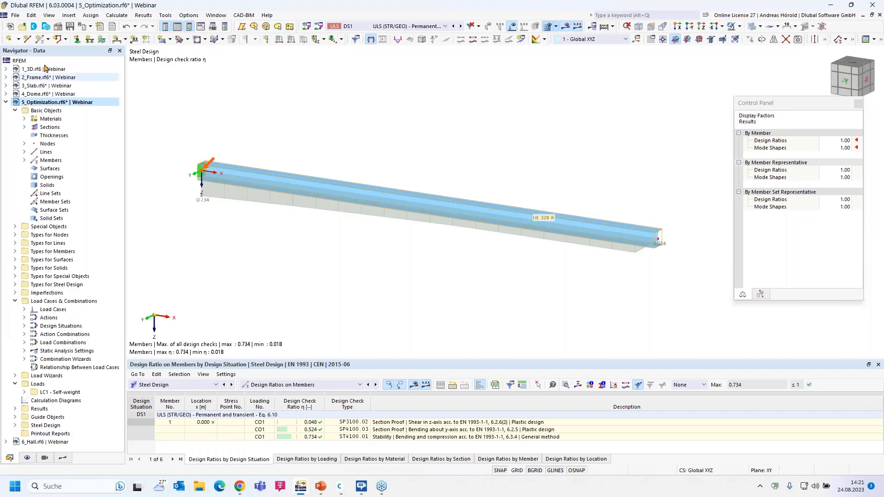
left_click(6, 93)
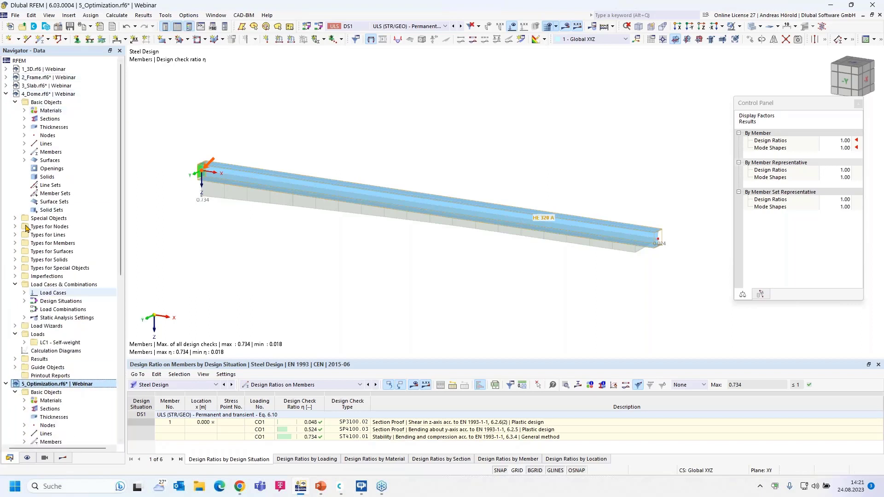
left_click(6, 94)
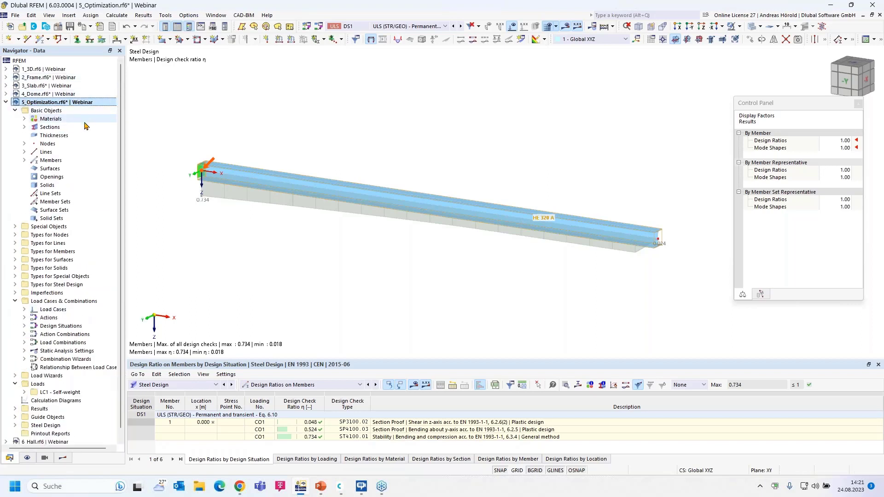
left_click(6, 102)
double_click(55, 111)
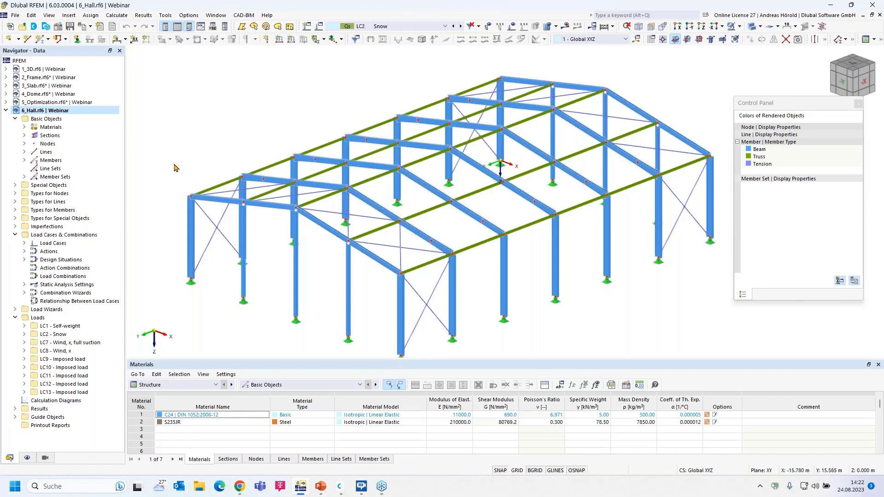
Open Load Cases & Combinations for the hall and review the snow, wind and first imposed load cases, LC2 to LC9.
right_click(70, 238)
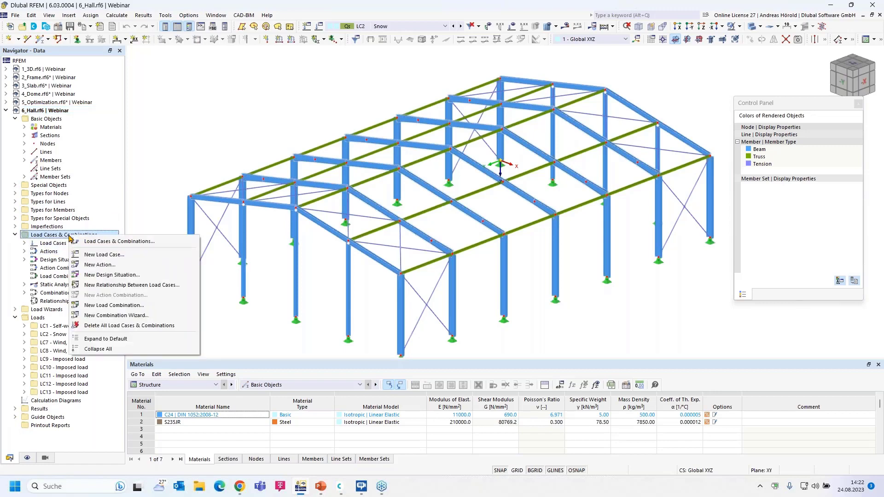
left_click(119, 241)
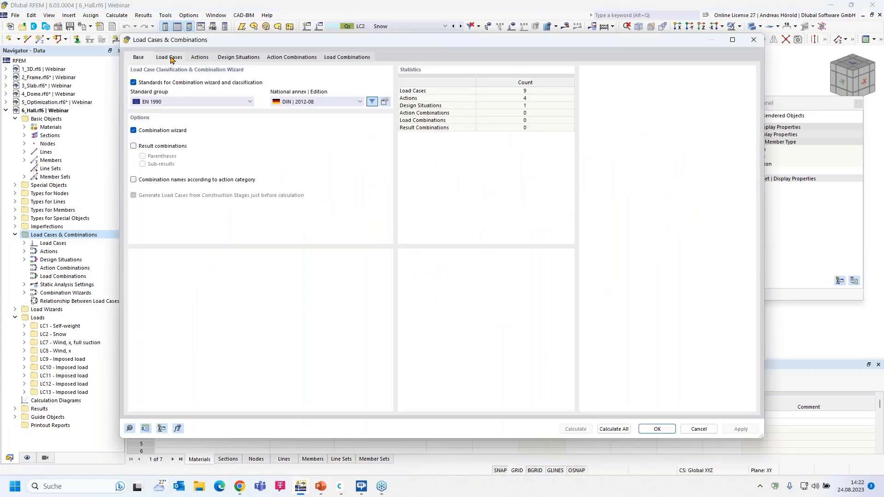
left_click(172, 57)
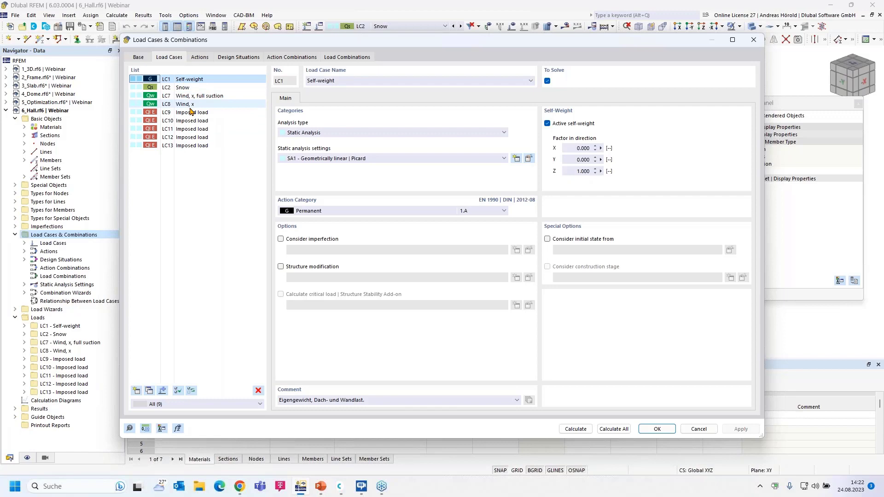
left_click(189, 87)
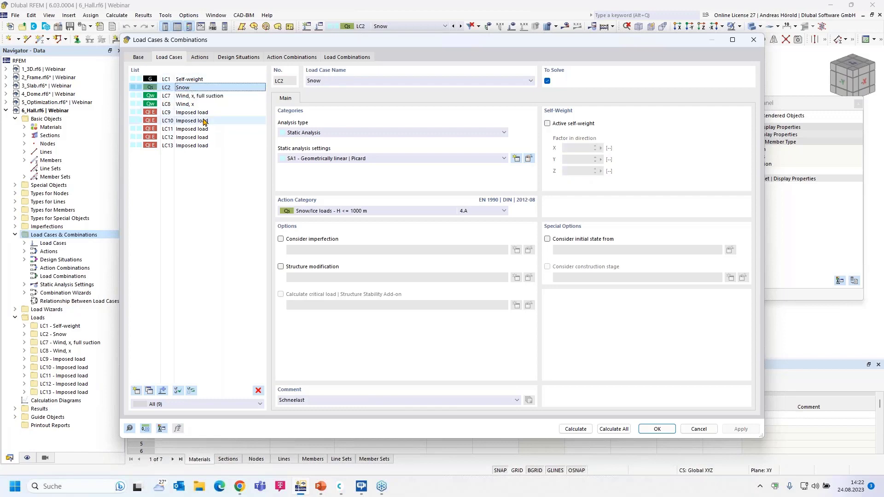
left_click(195, 95)
left_click(189, 104)
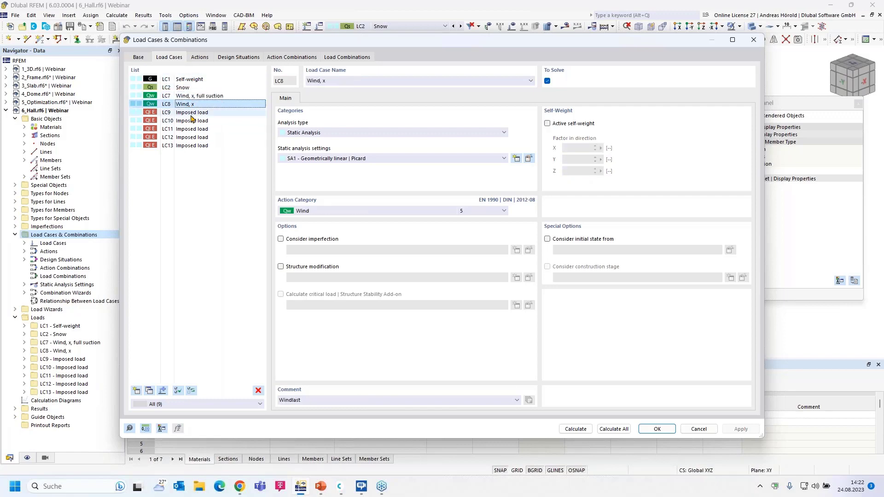
left_click(192, 113)
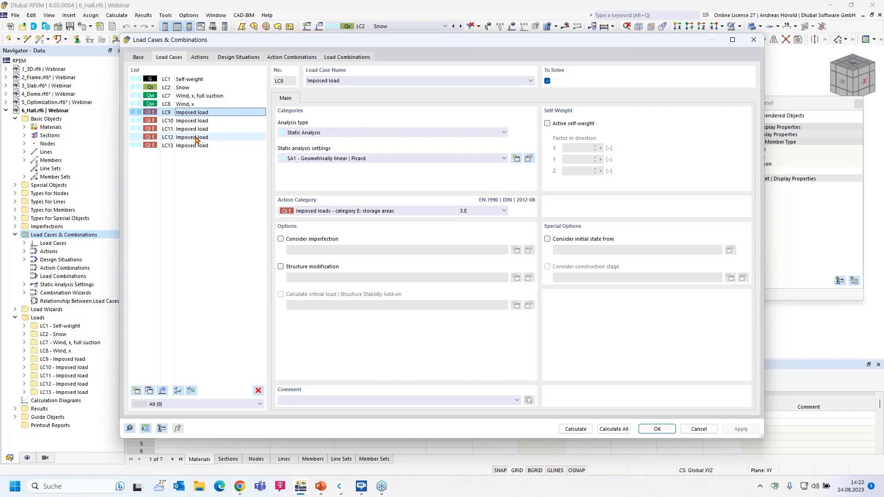
Review the action type options for action A1 Permanent and keep Simultaneously.
left_click(200, 58)
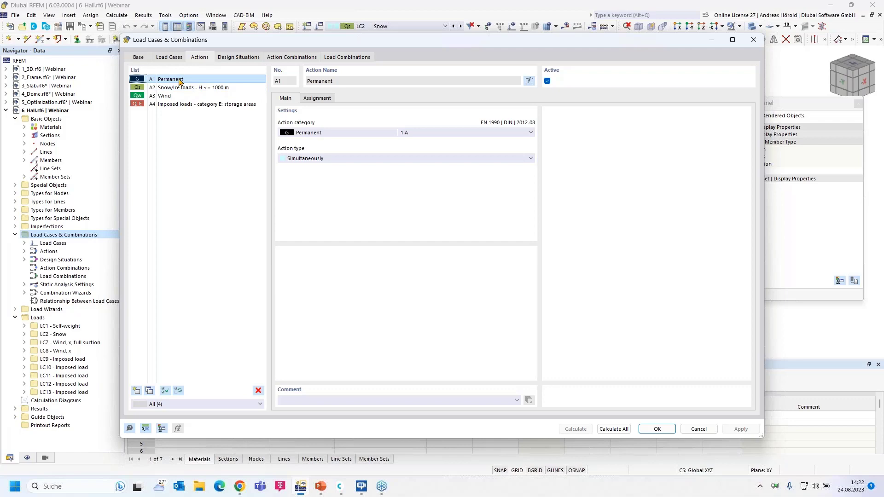
left_click(320, 159)
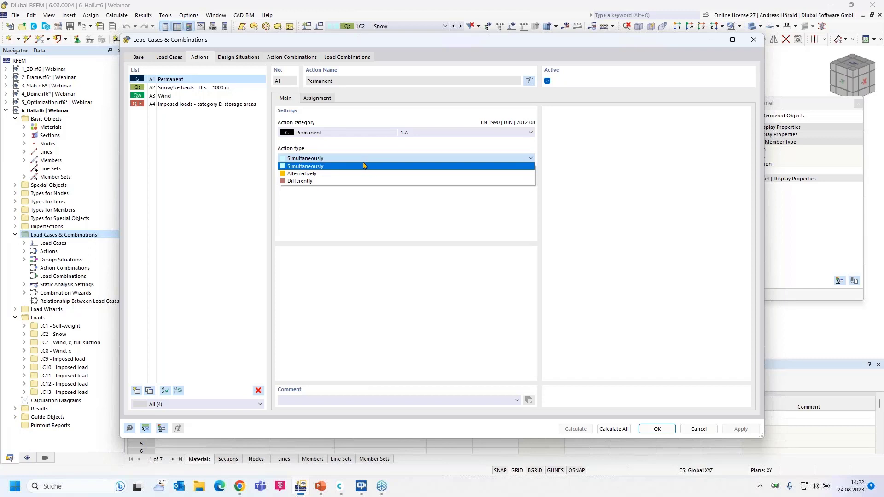
left_click(336, 167)
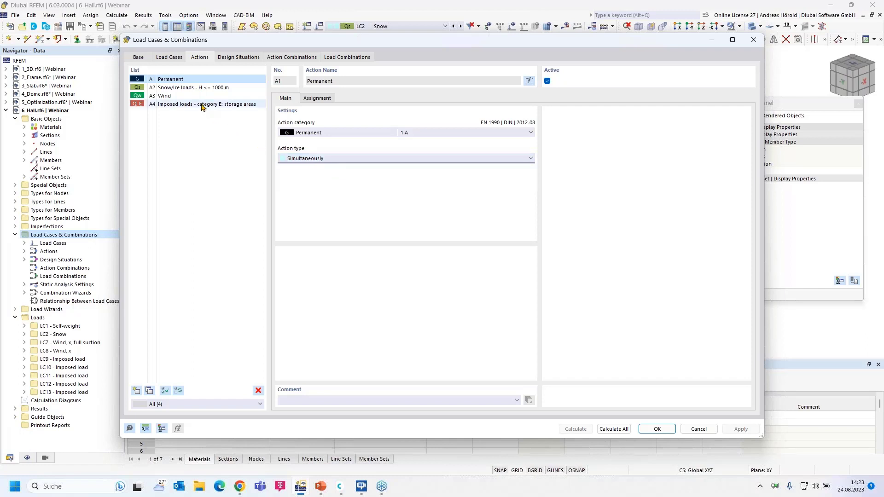
Examine the snow action A2, and the action type options and assigned load cases of wind action A3, highlighting LC8.
left_click(193, 89)
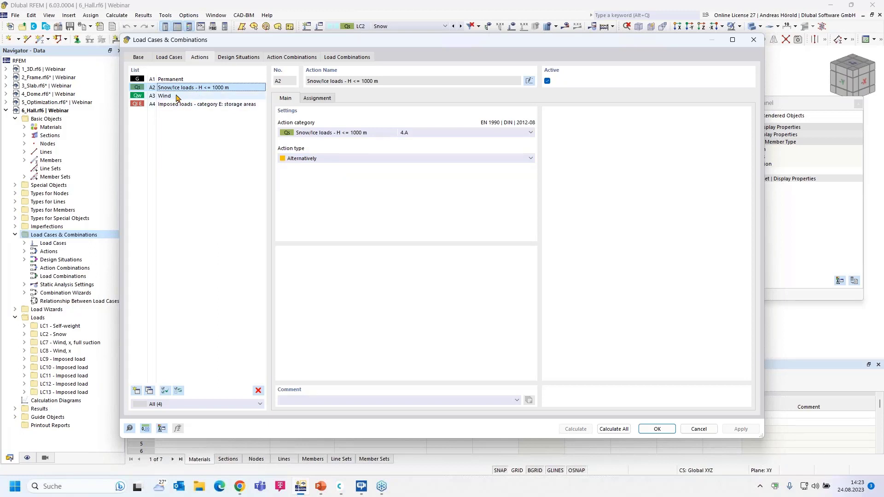
left_click(178, 96)
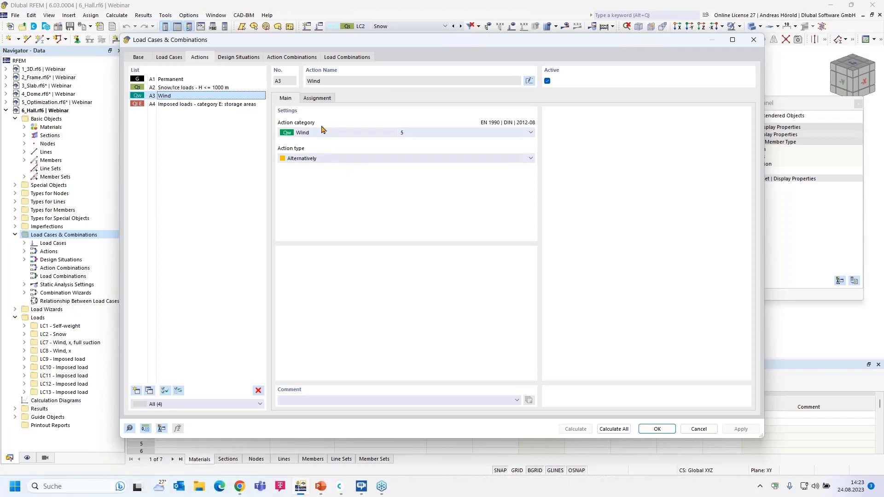
left_click(316, 99)
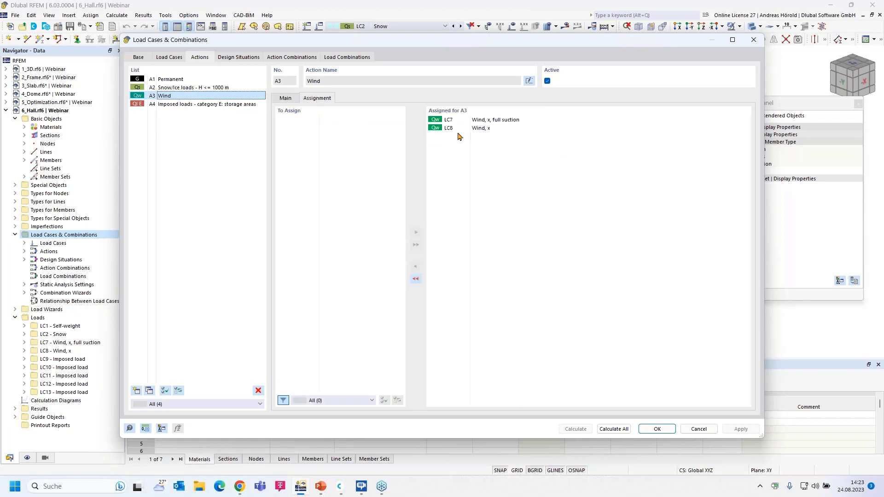
left_click(285, 99)
left_click(355, 159)
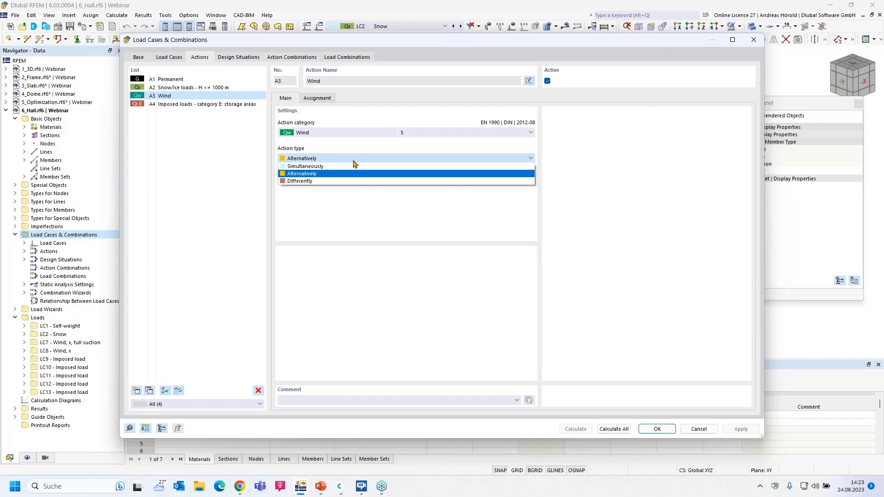
left_click(318, 98)
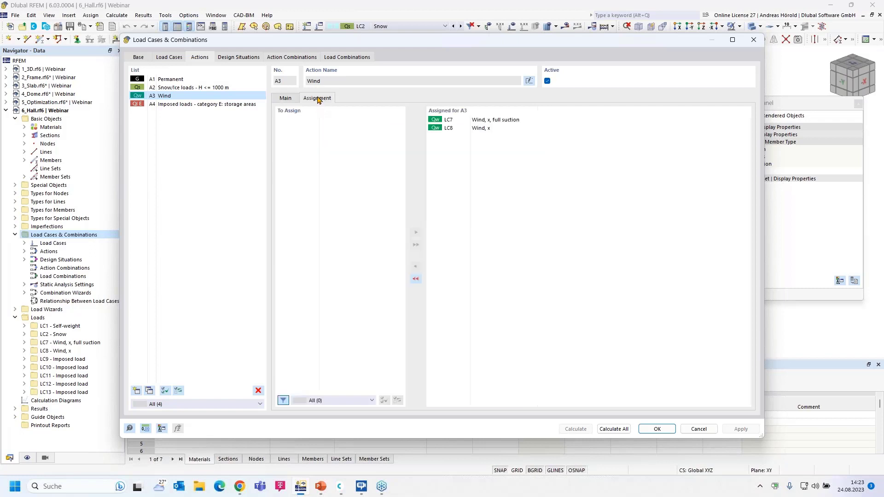
left_click(490, 129)
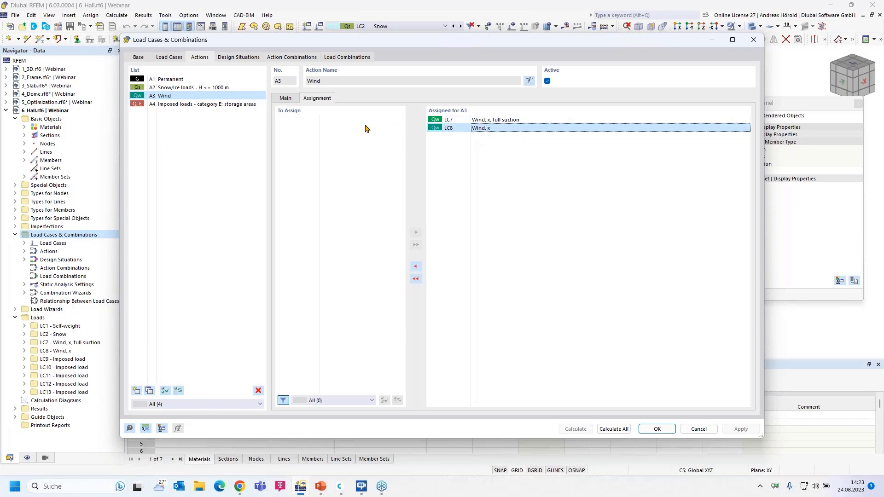
Try the Differently action type for wind action A3, check the group column of its assigned load cases, and restore Alternatively.
left_click(286, 100)
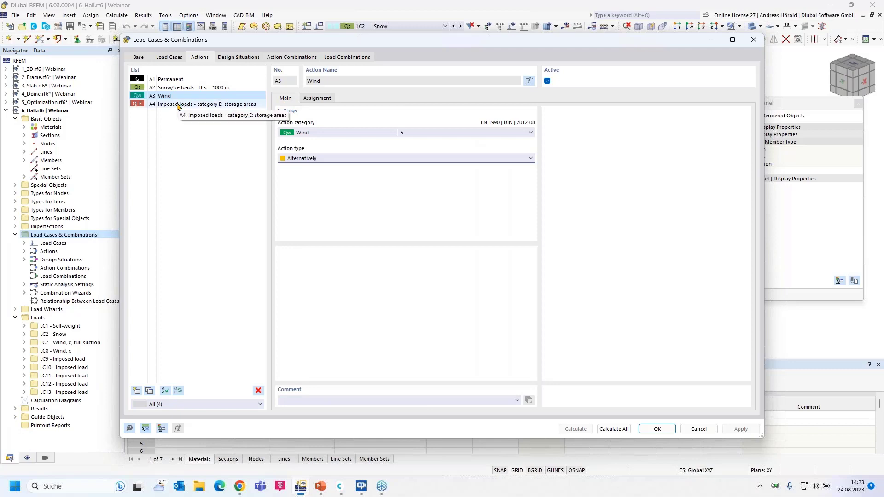
left_click(362, 159)
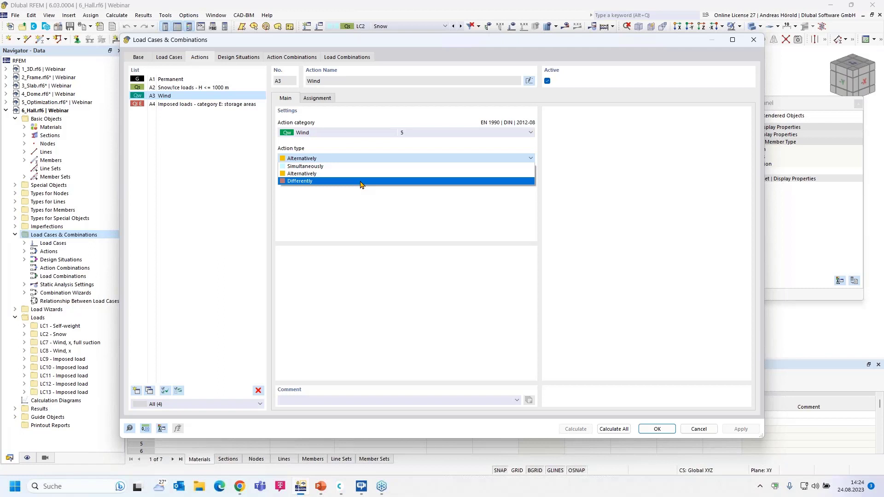
left_click(361, 180)
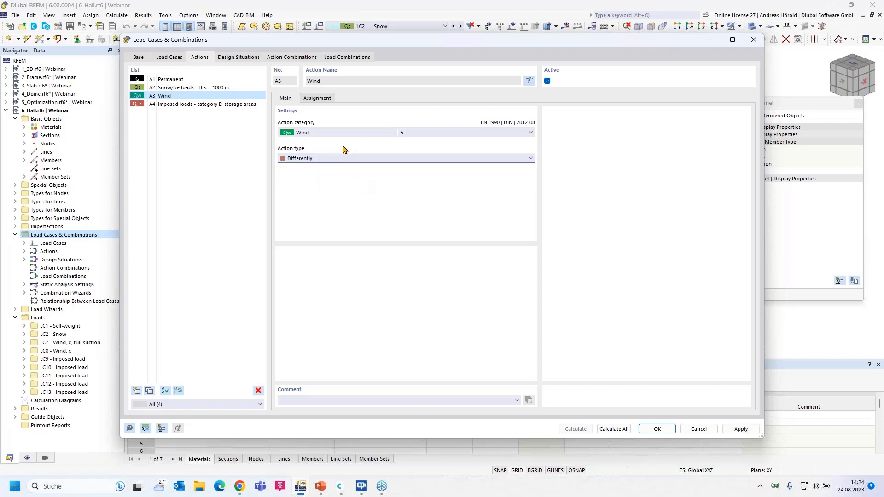
left_click(318, 98)
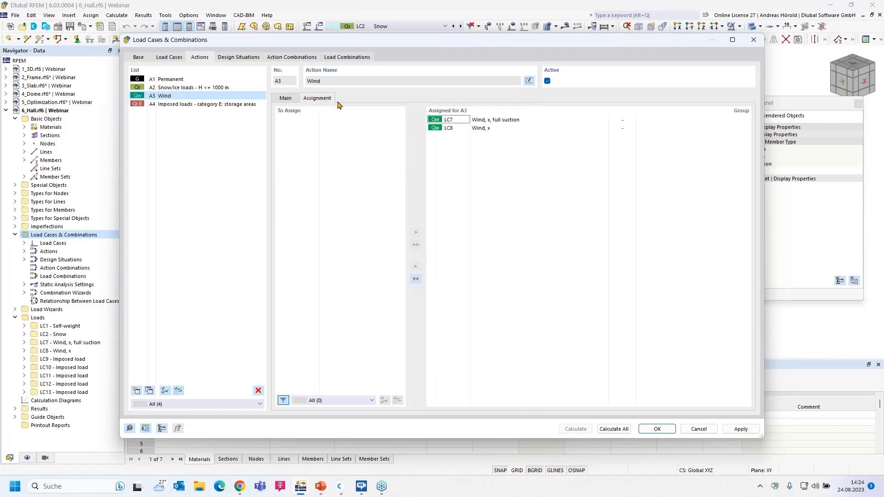
left_click(285, 98)
left_click(341, 158)
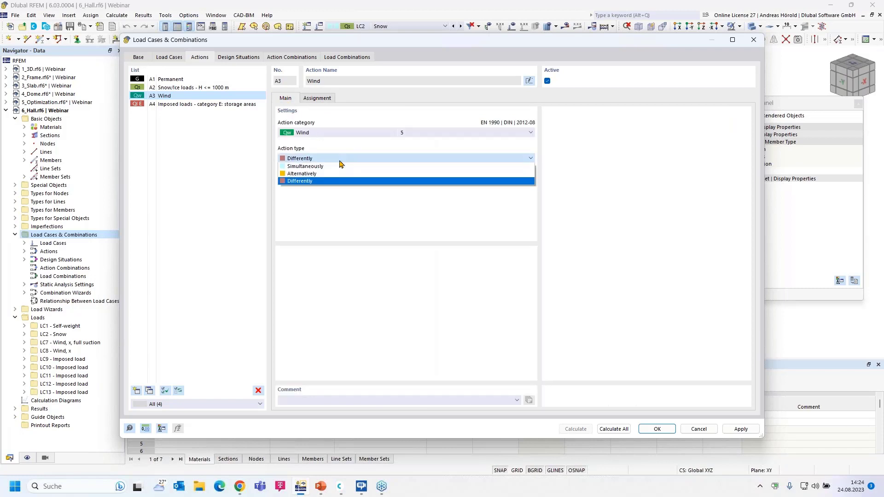
left_click(338, 174)
Try the Differently action type for imposed loads action A4, view its assigned load cases, and restore Simultaneously.
left_click(214, 104)
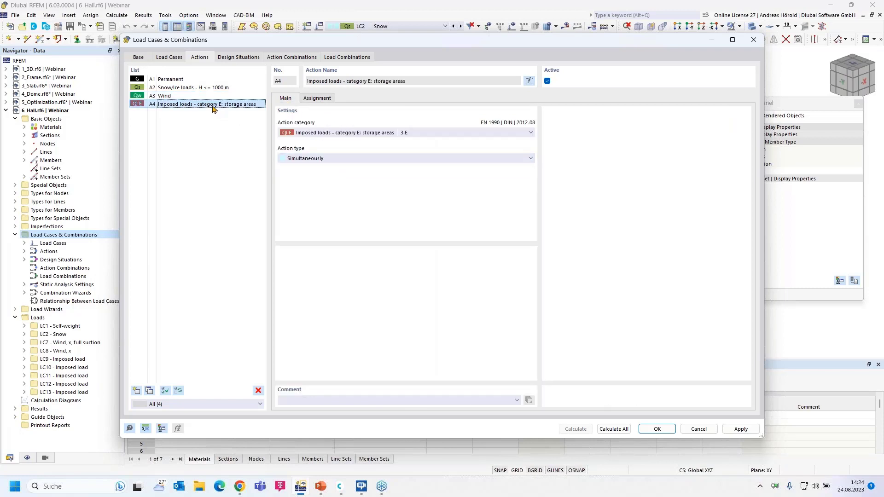
left_click(330, 160)
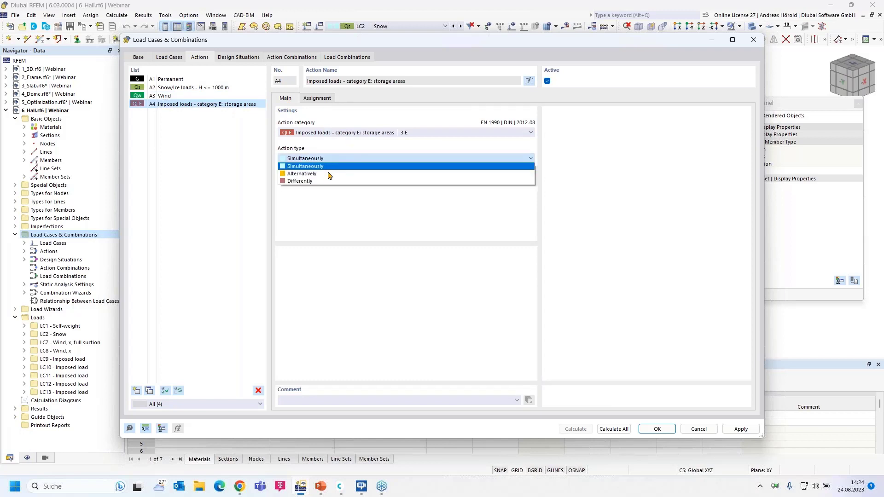
left_click(329, 182)
left_click(318, 99)
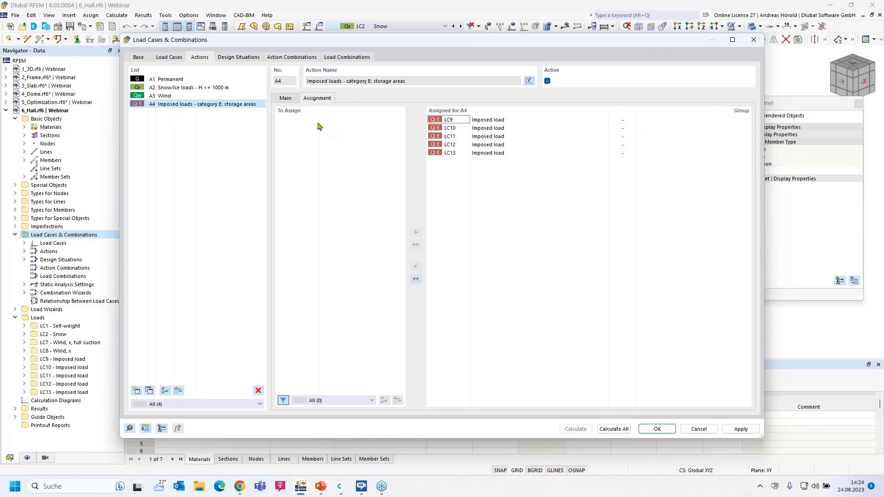
left_click(285, 98)
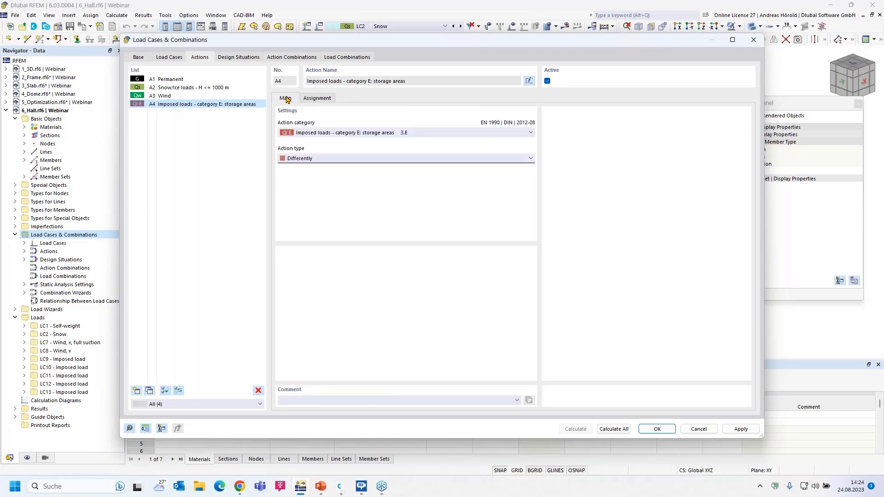
left_click(339, 160)
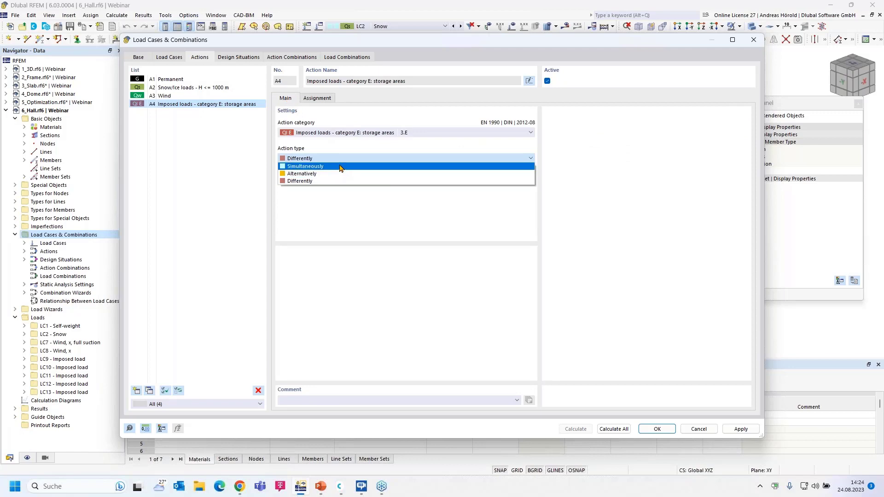
left_click(340, 167)
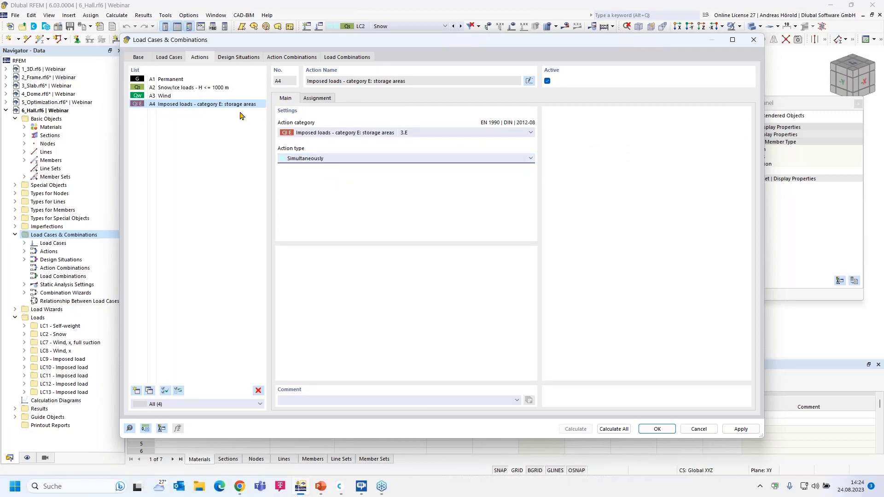
Deactivate the snow action A2 and the wind action A3.
left_click(205, 88)
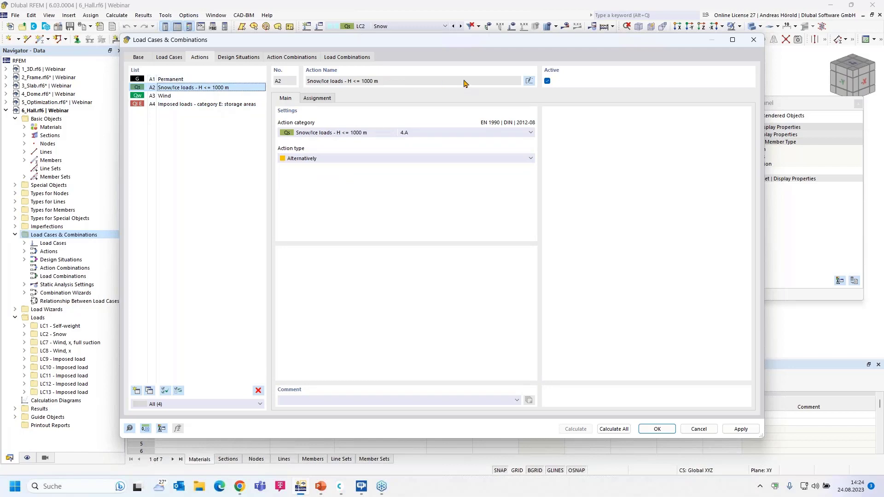
left_click(547, 81)
left_click(166, 96)
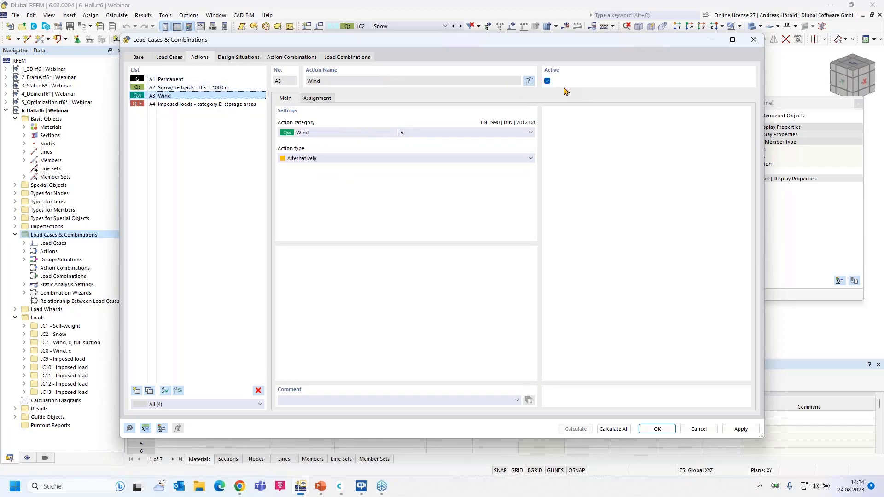
left_click(547, 81)
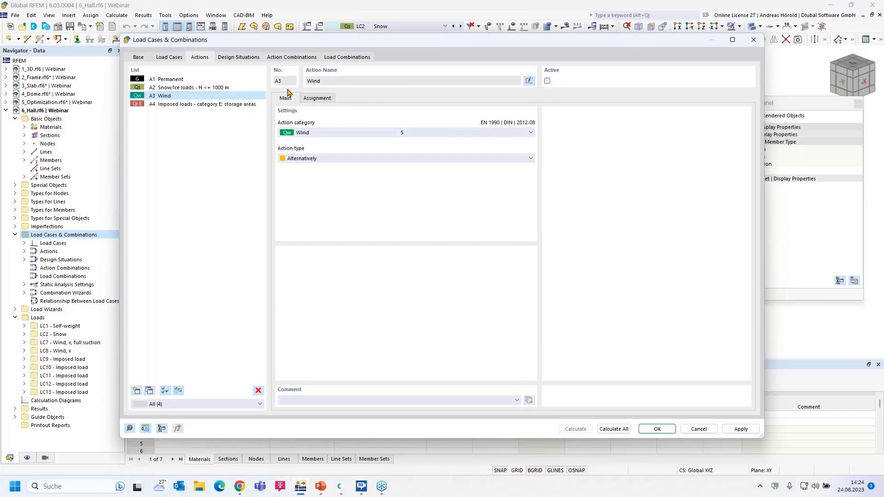
Widen the dialog and review the generated load combinations CO2 to CO6 with the imposed load cases.
left_click(348, 58)
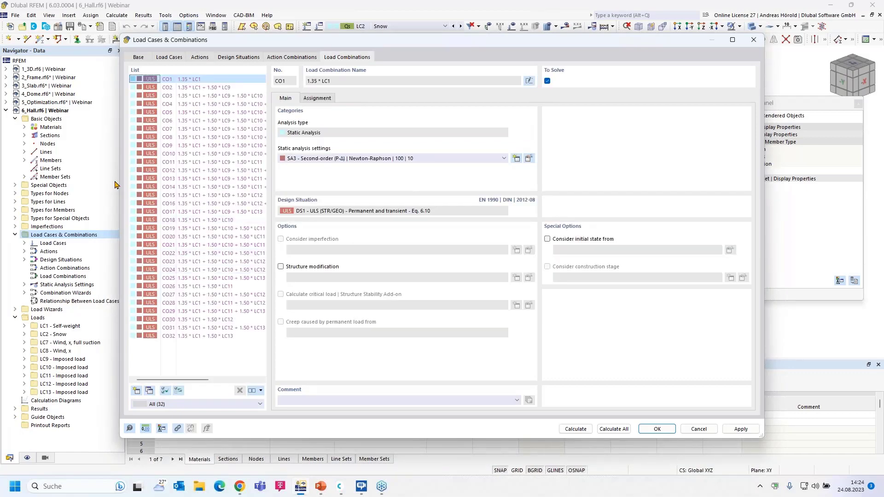
left_click_drag(121, 181, 10, 175)
left_click_drag(765, 217, 863, 212)
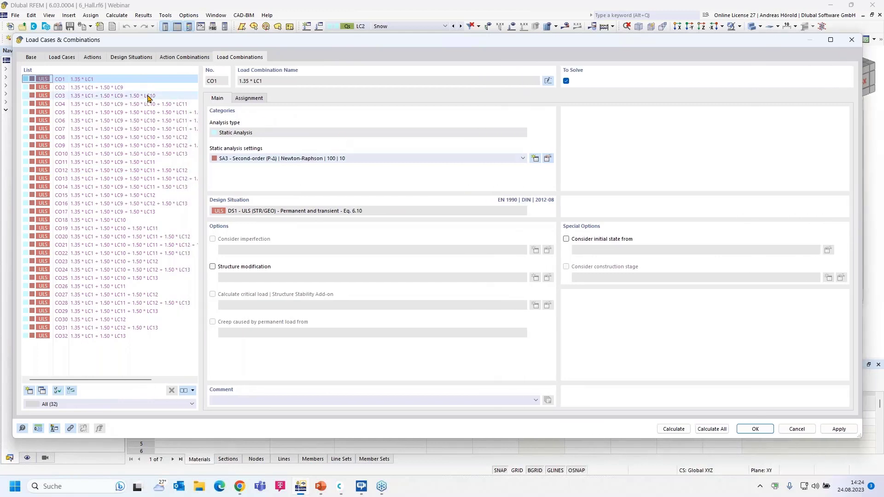
left_click(115, 88)
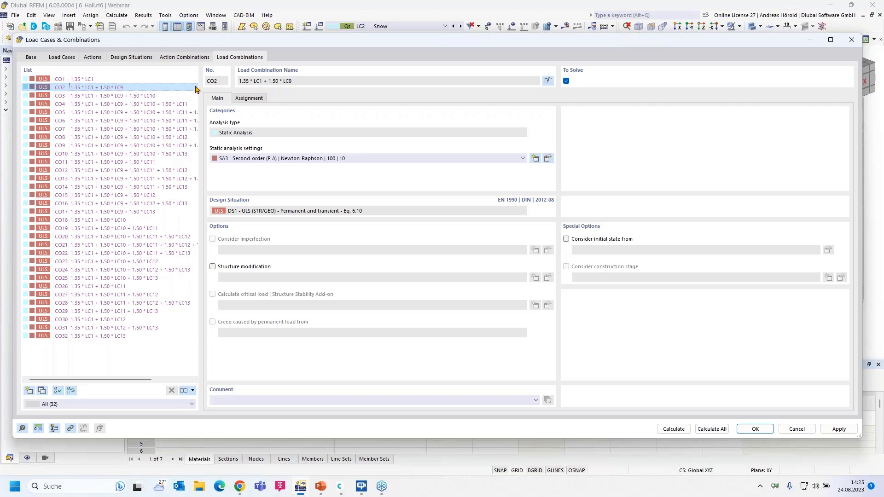
left_click(132, 97)
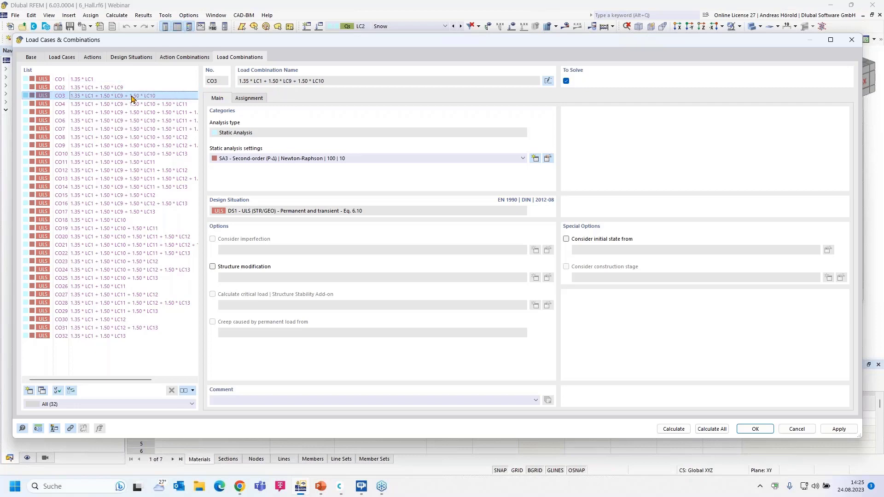
left_click(136, 105)
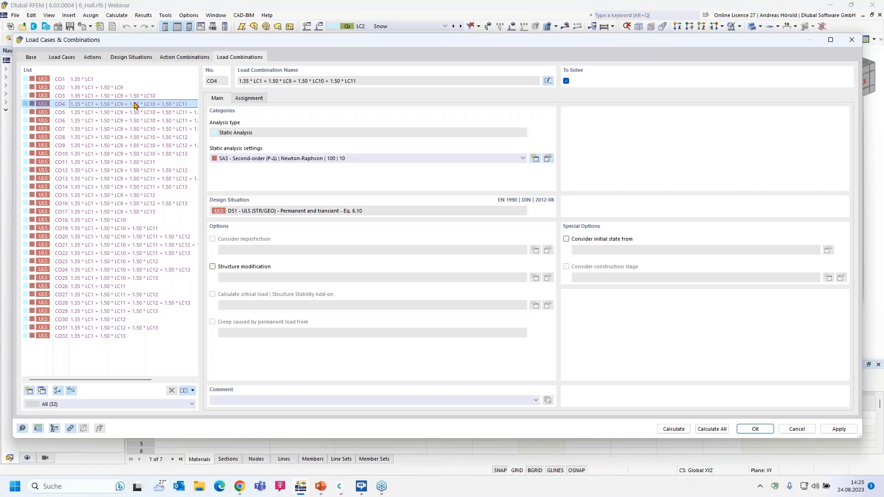
left_click(137, 113)
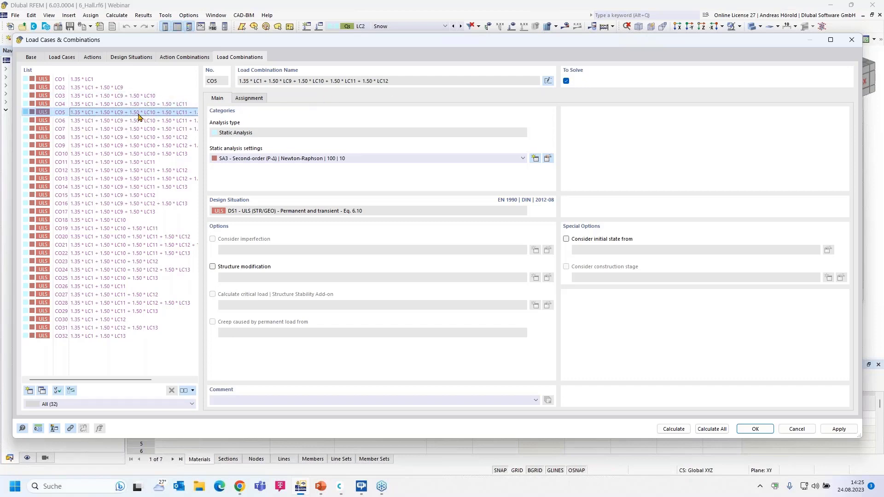
left_click(141, 120)
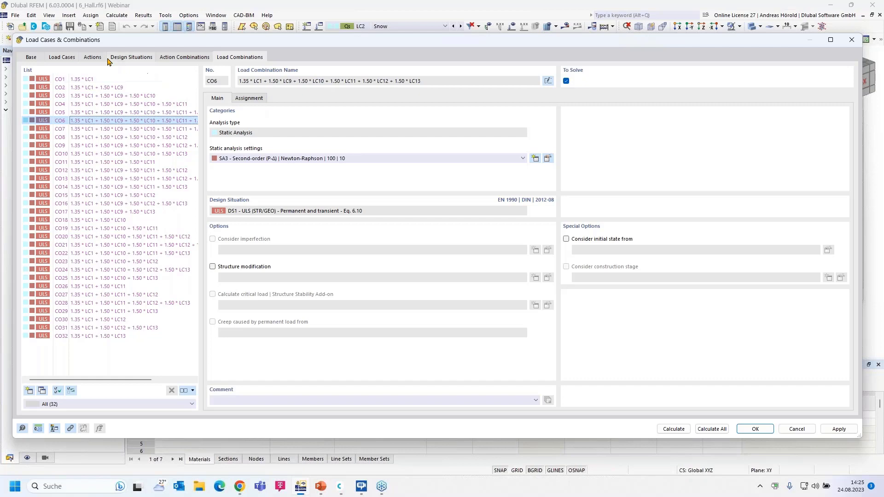
Set the action type of imposed loads action A4 to Differently.
left_click(93, 57)
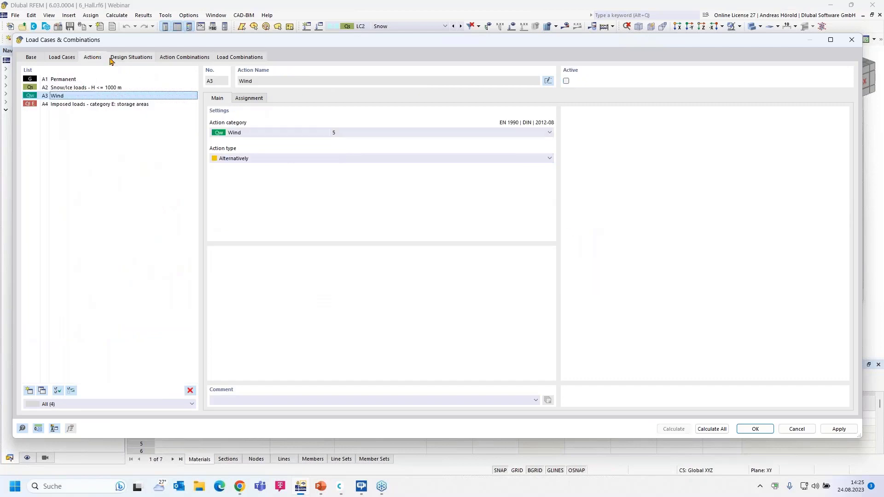
left_click(106, 105)
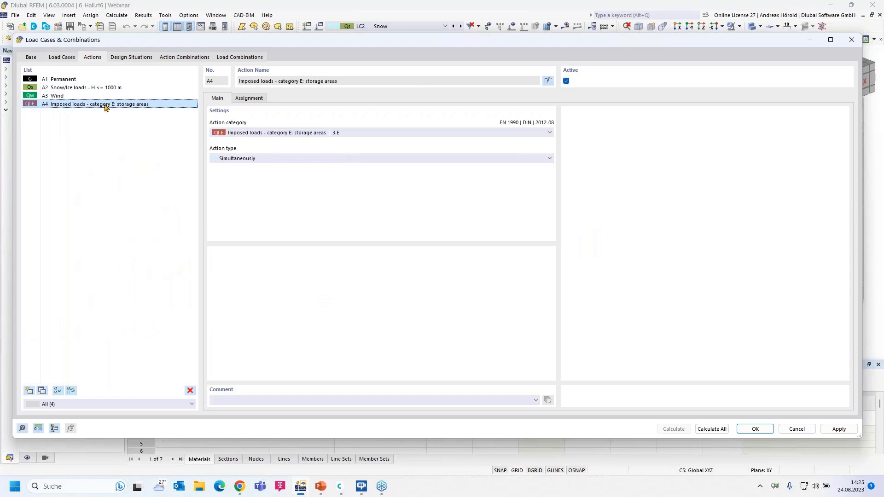
left_click(290, 159)
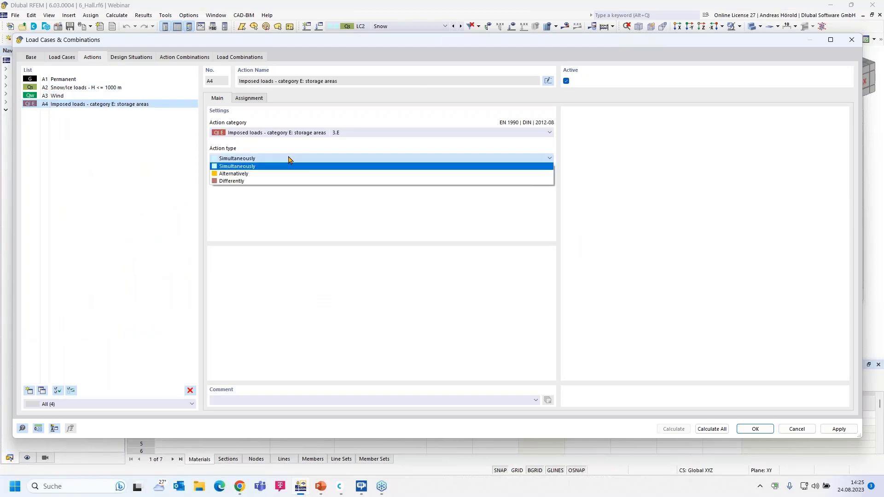
left_click(273, 183)
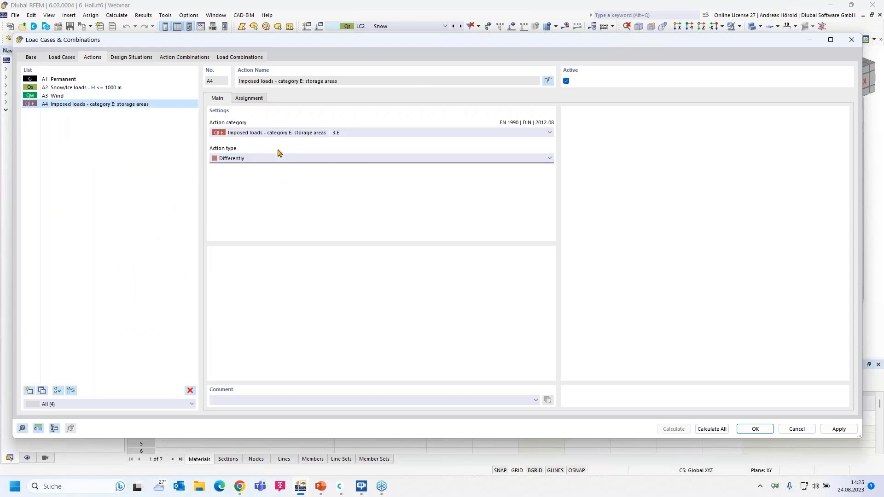
Assign A4's load cases LC9 to LC12 to group 1 and LC13 to group 2.
left_click(249, 99)
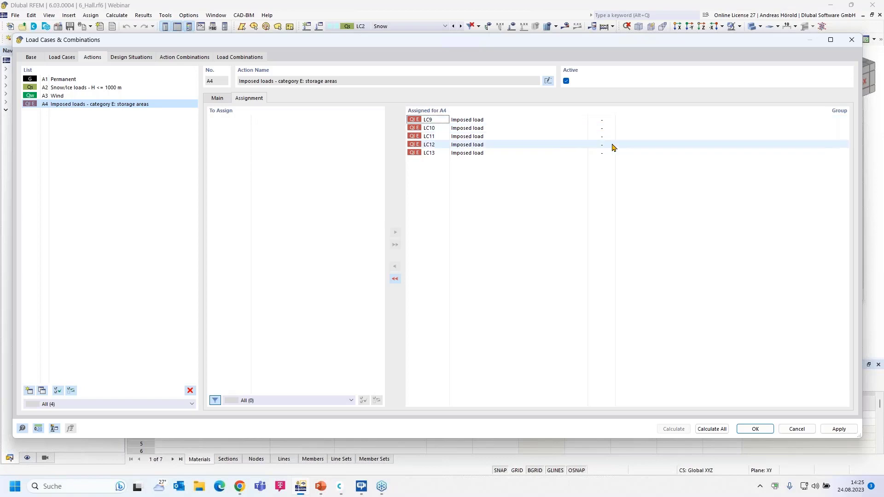
left_click(606, 120)
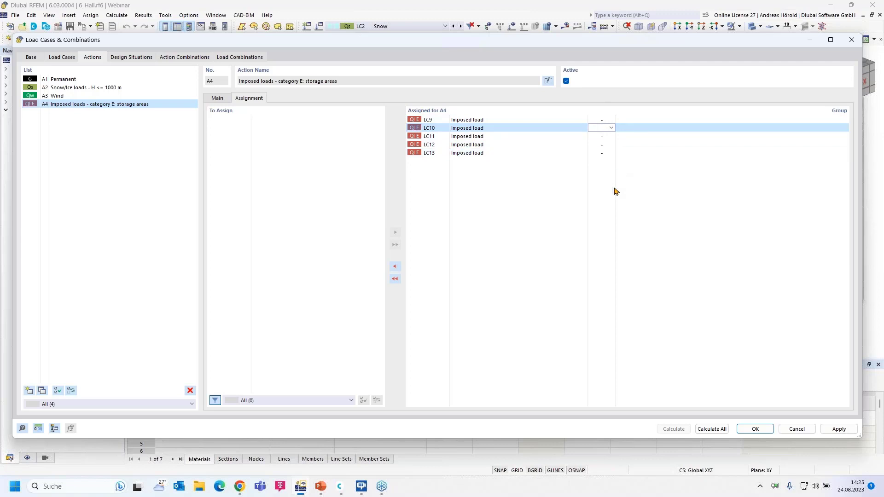
left_click(605, 120)
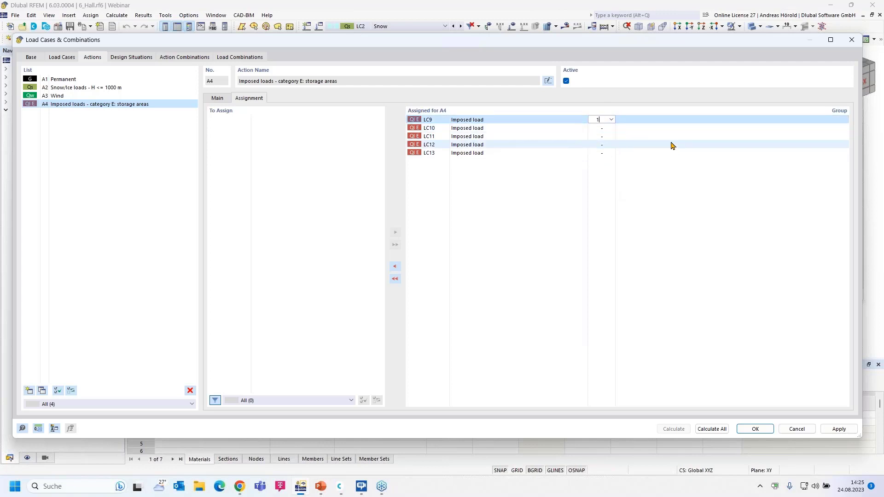
left_click(605, 129)
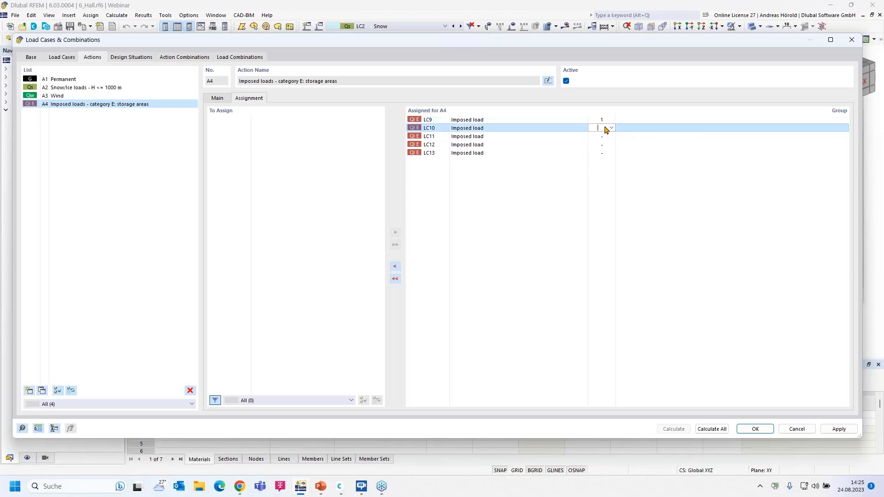
left_click(604, 136)
type("1")
left_click(605, 145)
type("1")
left_click(604, 154)
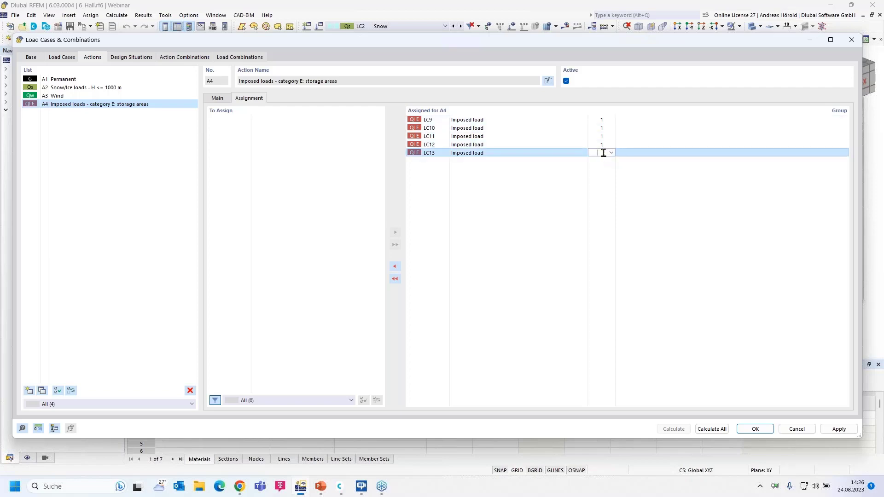
type("2")
left_click(605, 172)
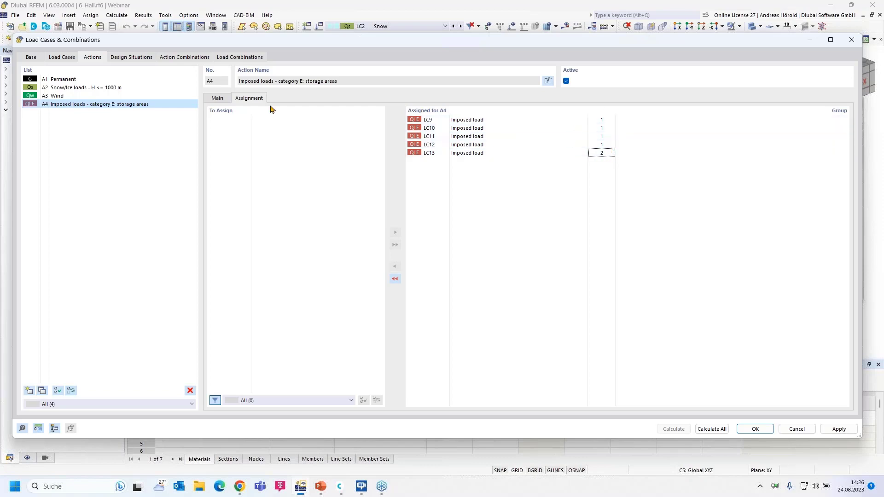
Review the regenerated load combinations CO2 to CO5 to check how the grouped imposed load cases combine.
left_click(233, 57)
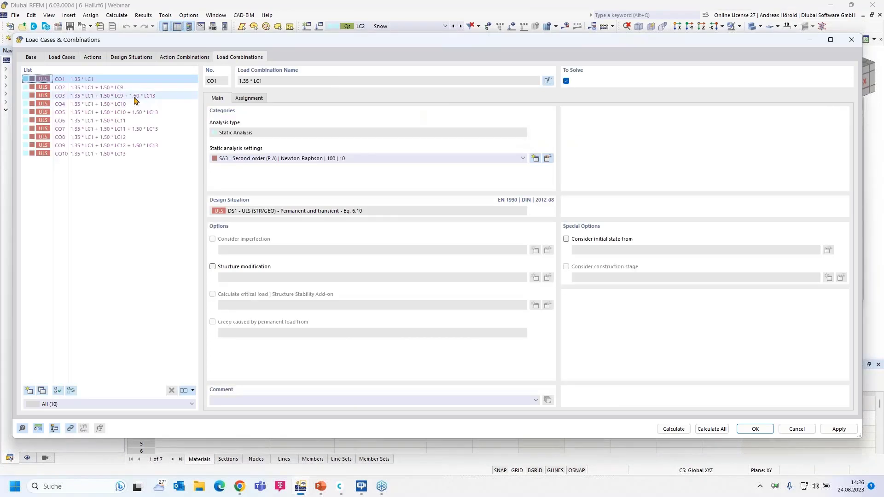
left_click(116, 88)
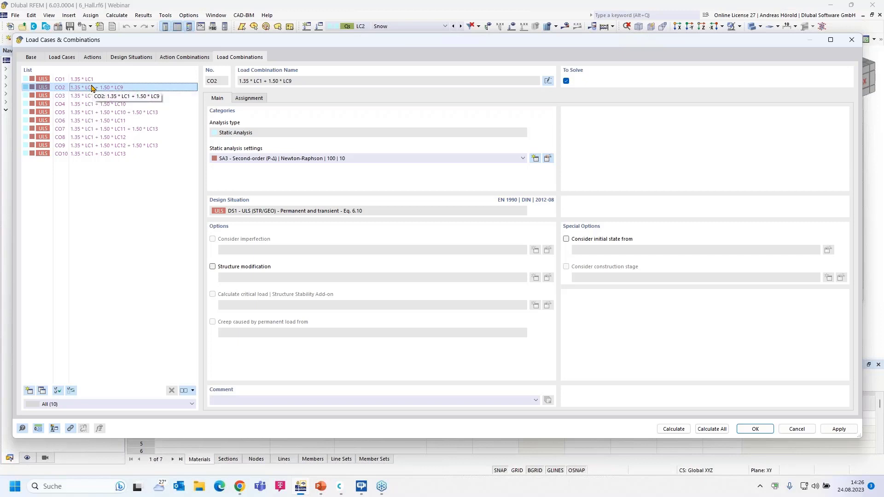
left_click(123, 97)
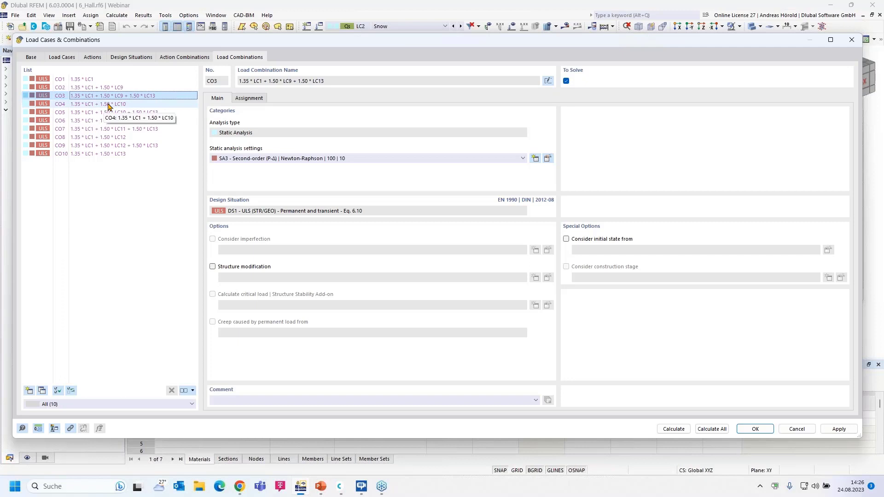
left_click(109, 105)
left_click(130, 113)
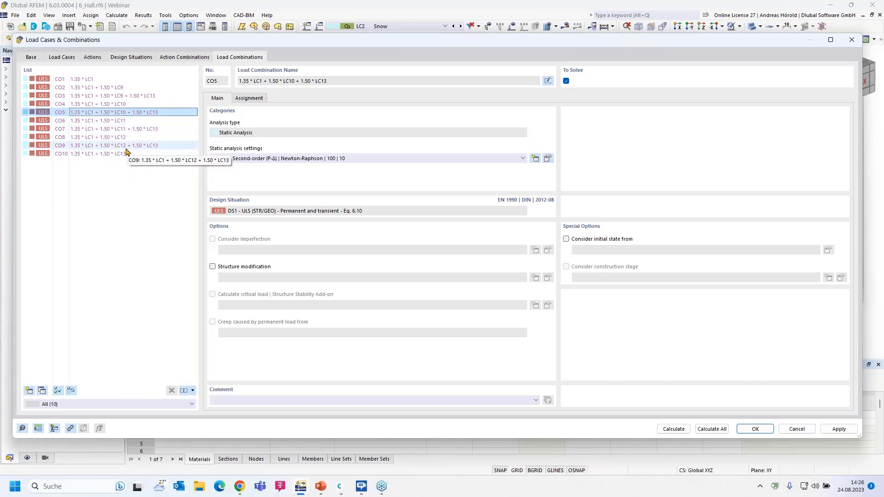
Return to the assignment of action A4 and switch to the PowerPoint presentation, advancing to the online appointment slide.
left_click(92, 56)
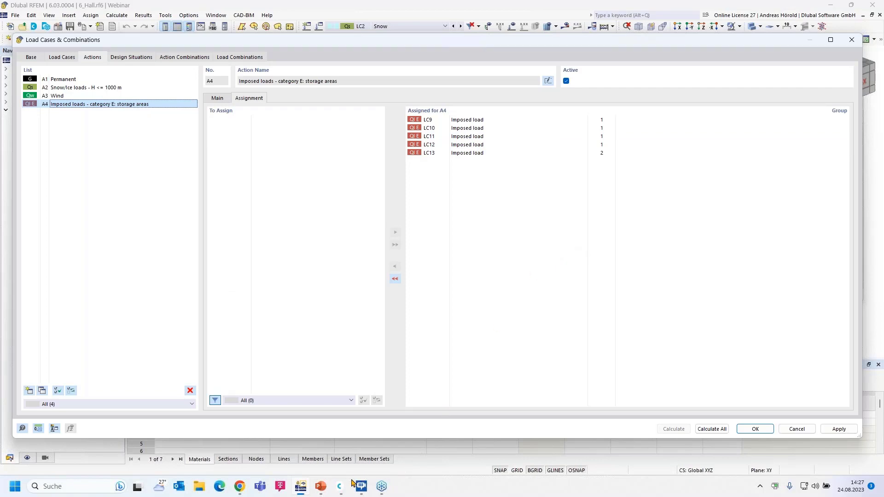
mouse_move(322, 489)
left_click(320, 458)
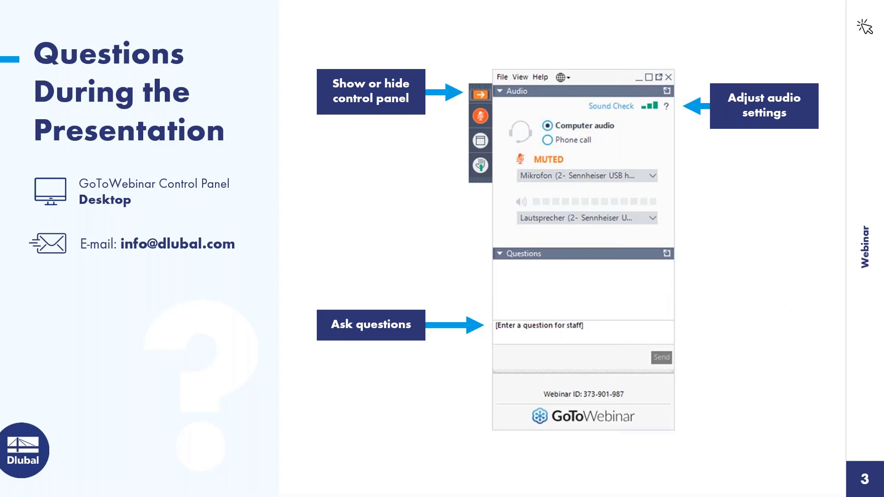
key("Right")
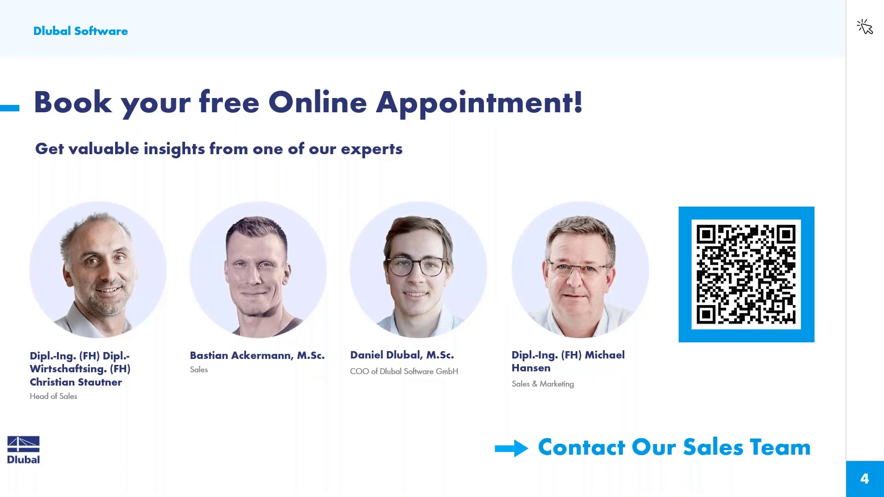
Switch to the Dlubal website in Chrome and open the Webinars page from the events section of News & Events.
key("alt+Tab")
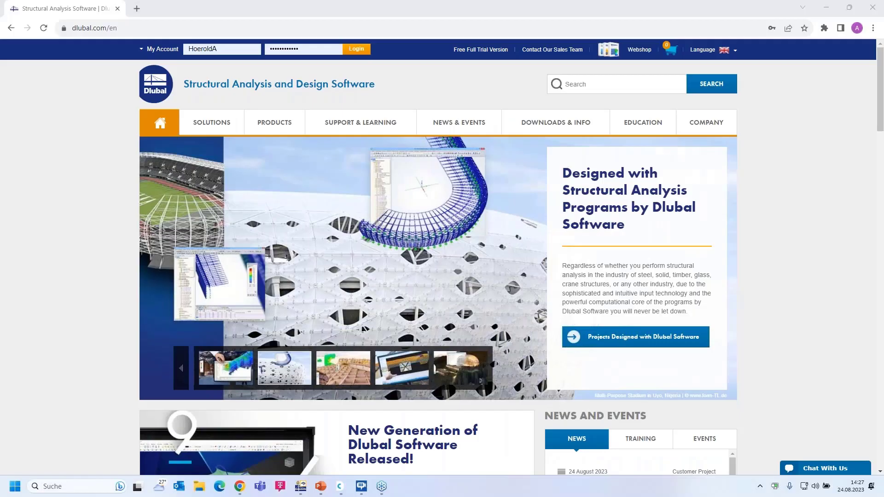
mouse_move(335, 125)
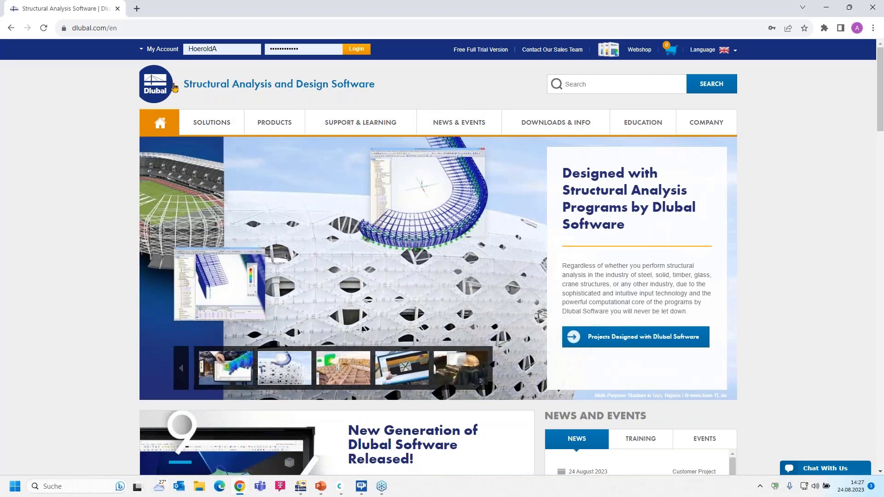
mouse_move(463, 120)
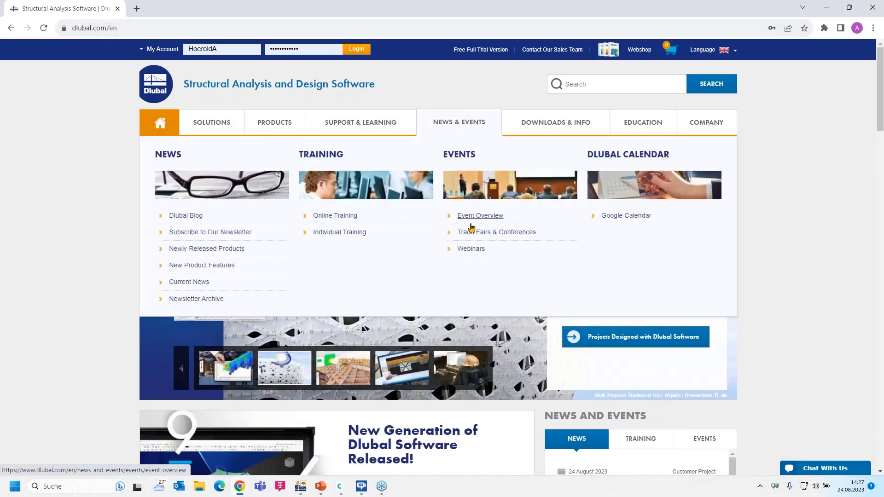
left_click(471, 250)
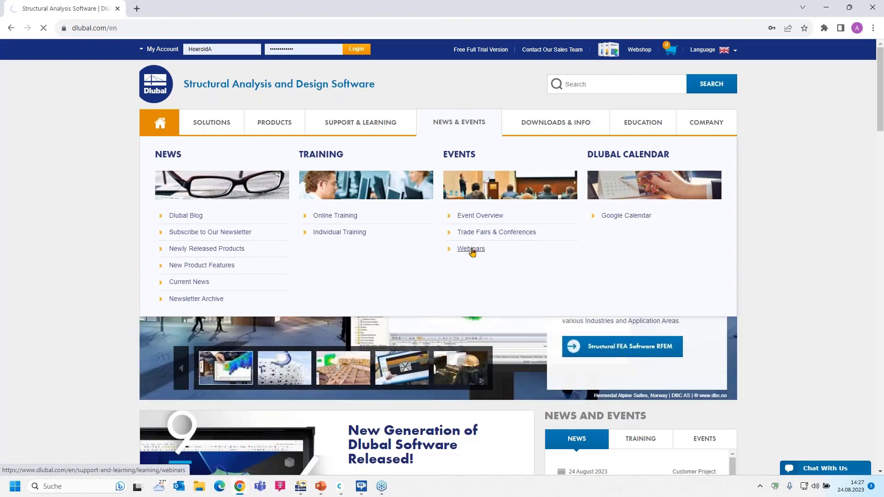
Review the webinar listings from the August 2023 FAQ webinar through Design of Solid RSECTION Sections in RFEM 6.
scroll(472, 250, "down", 5)
scroll(450, 86, "down", 5)
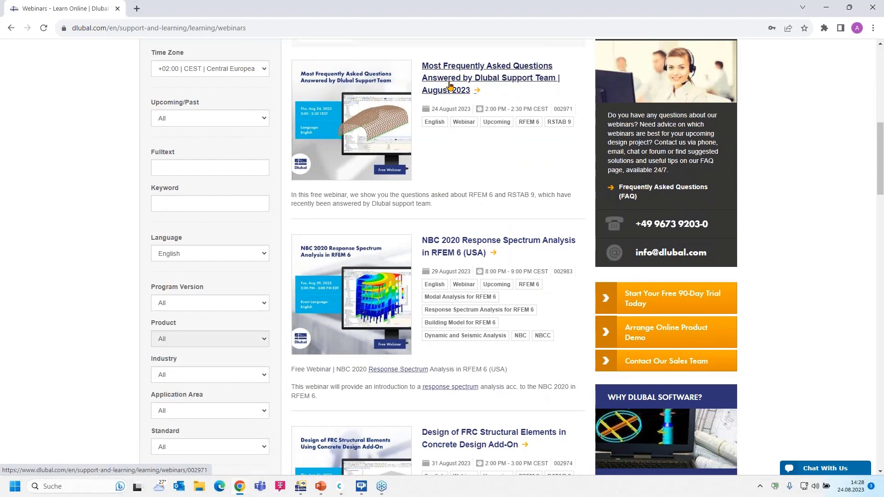
scroll(451, 86, "up", 1)
scroll(451, 108, "down", 1)
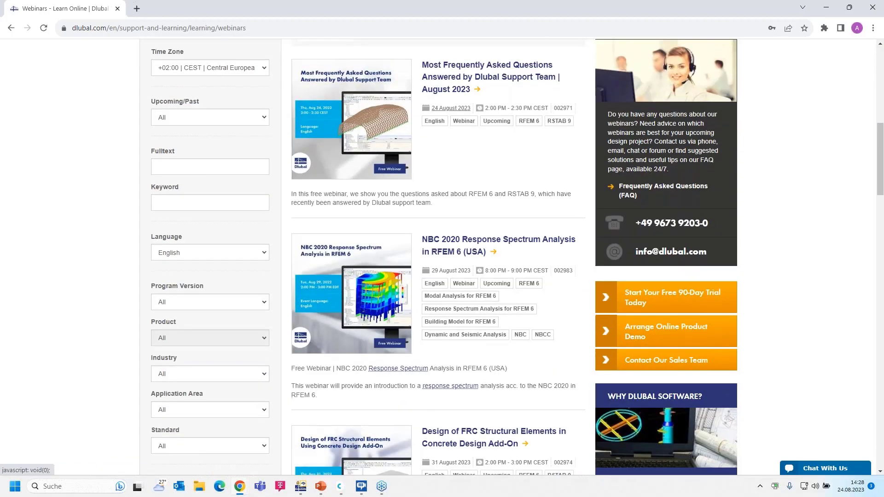
scroll(455, 113, "down", 1)
scroll(456, 116, "down", 1)
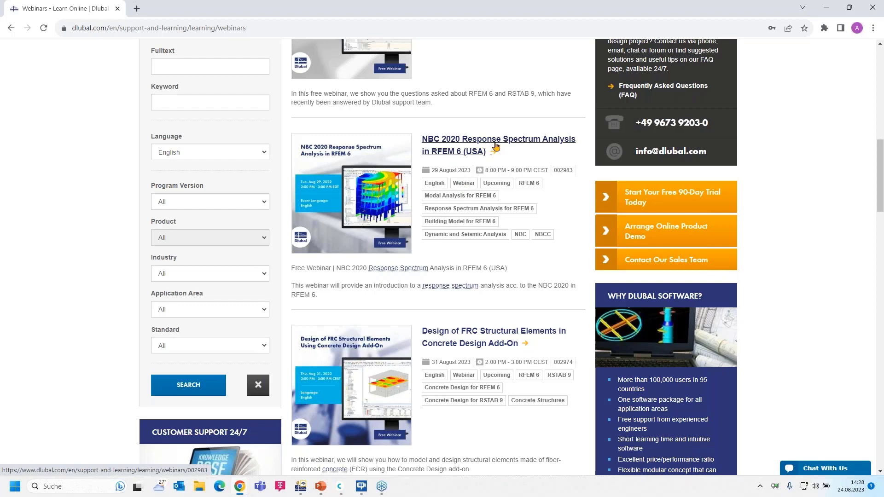
scroll(465, 233, "down", 1)
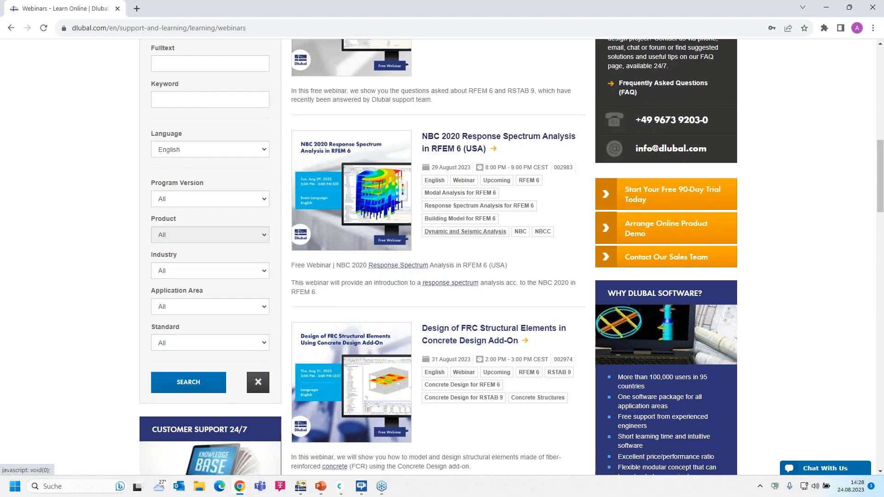
scroll(465, 233, "down", 2)
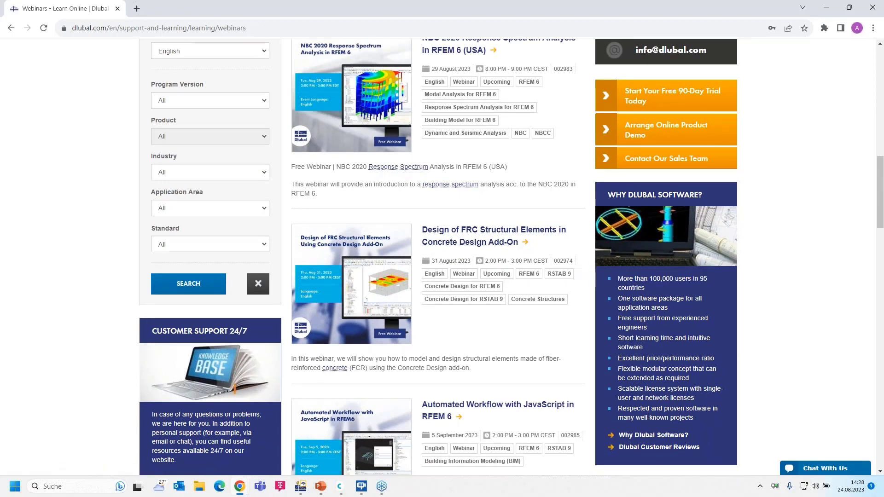
mouse_move(500, 261)
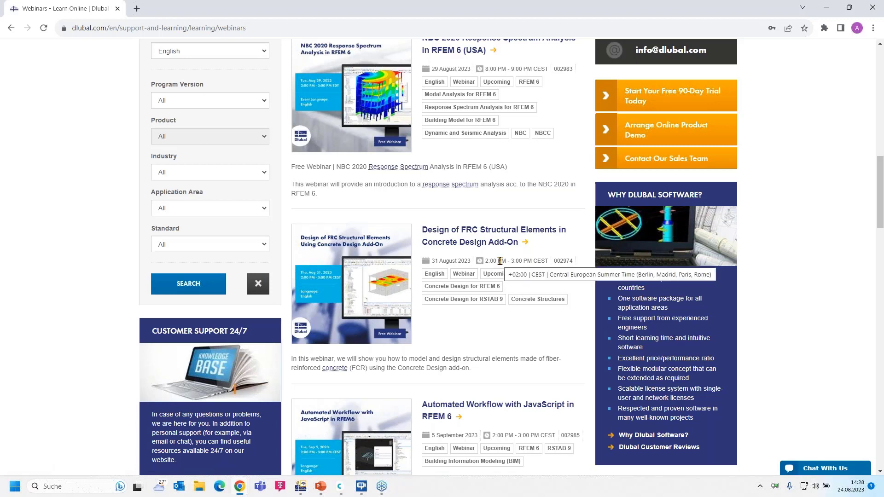
scroll(500, 261, "down", 2)
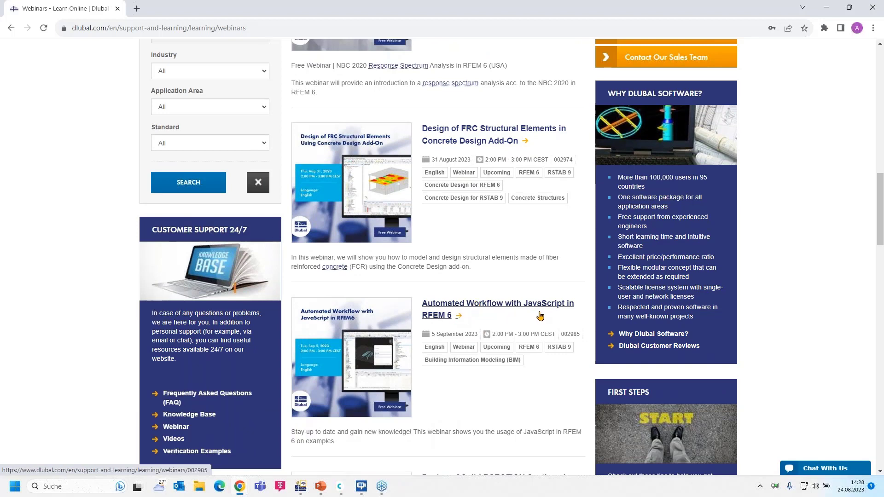
scroll(491, 298, "down", 3)
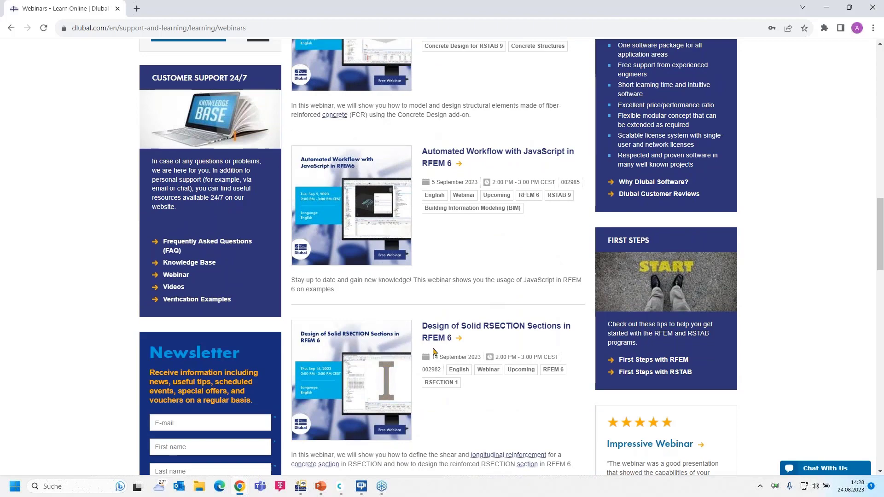
scroll(452, 340, "up", 2)
scroll(451, 339, "down", 5)
scroll(452, 339, "up", 1)
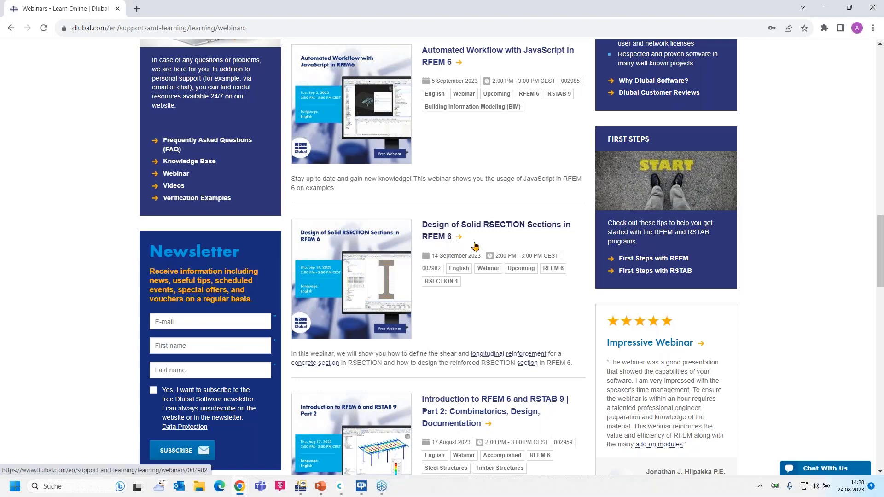
Open the details page of the webinar Most Frequently Asked Questions Answered by Dlubal Support Team | August 2023.
scroll(475, 247, "up", 20)
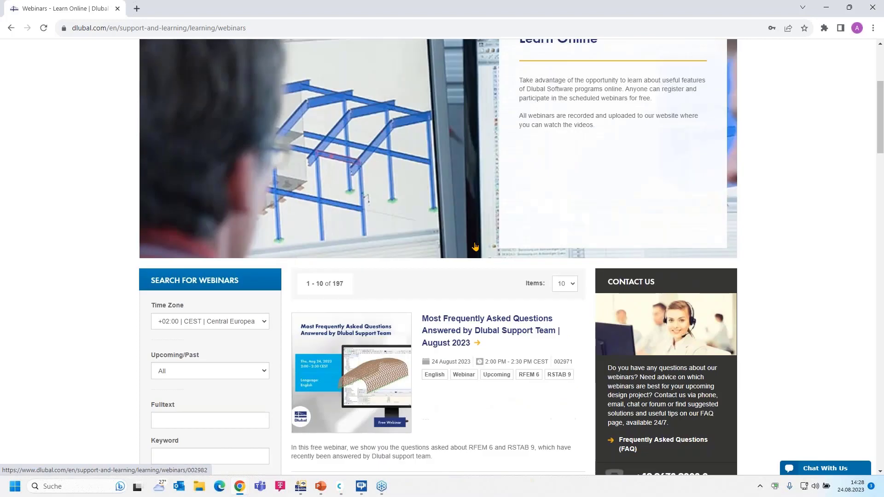
scroll(475, 247, "down", 3)
left_click(466, 181)
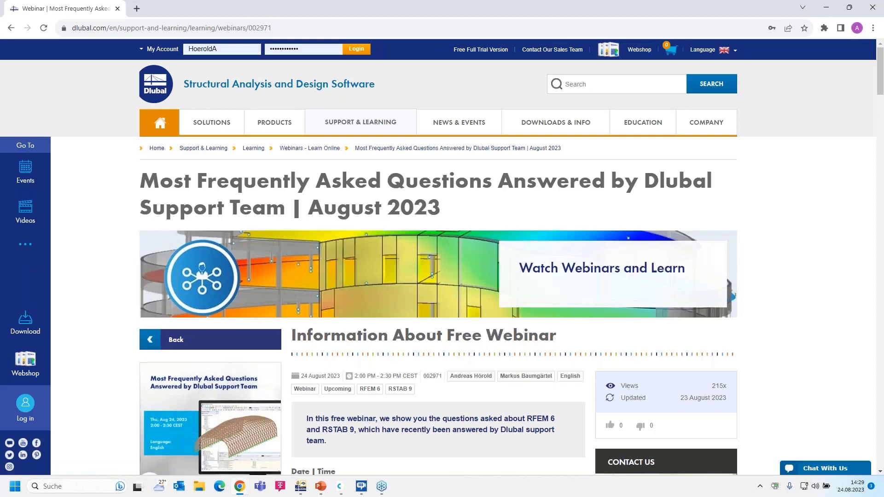
Read through the webinar's description, content and speakers to its downloads with the presentation slides PDF.
scroll(319, 138, "down", 2)
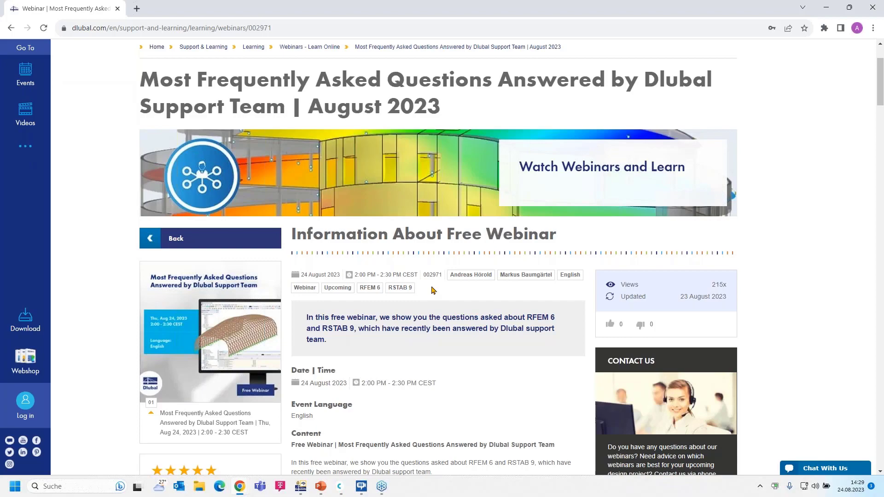
scroll(432, 290, "down", 4)
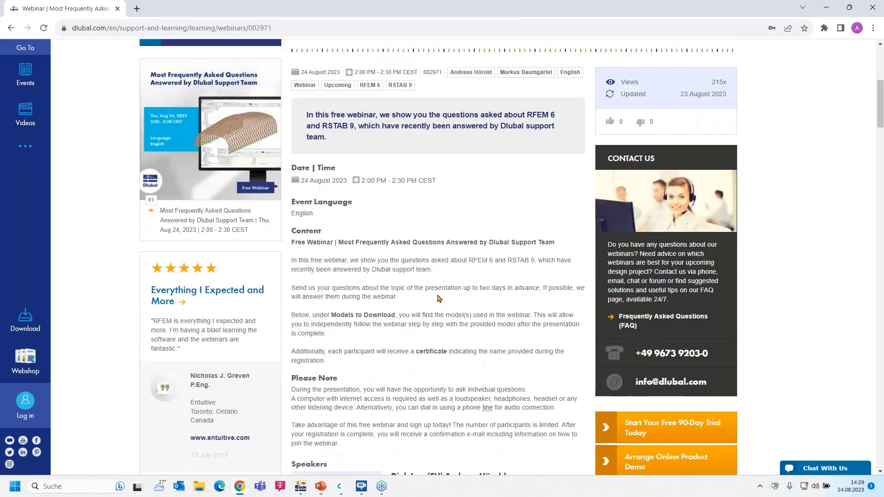
scroll(439, 298, "down", 6)
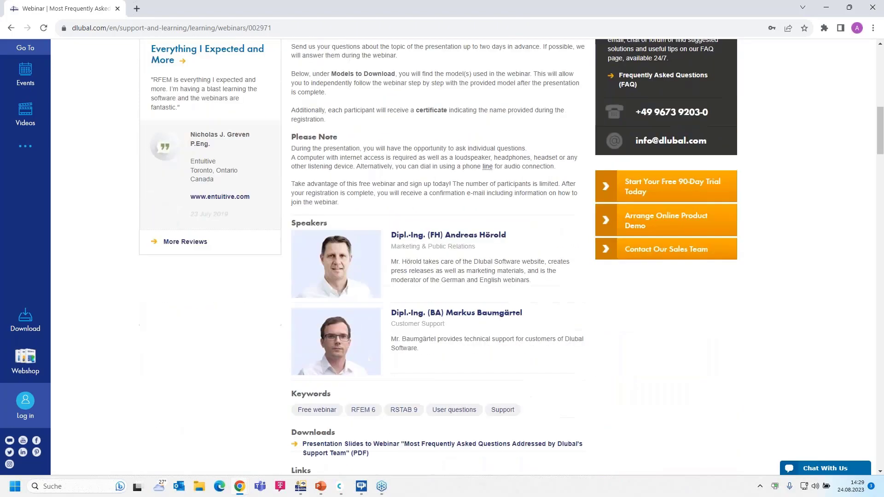
scroll(340, 336, "down", 2)
scroll(341, 336, "up", 1)
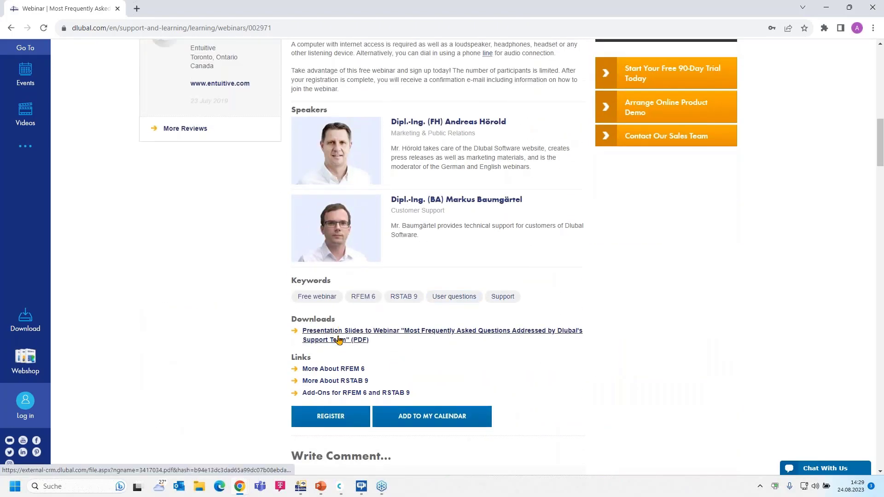
Find the Models to Download section on the webinar page and look over the models, starting with Reinforced Concrete Slab.
scroll(395, 343, "down", 18)
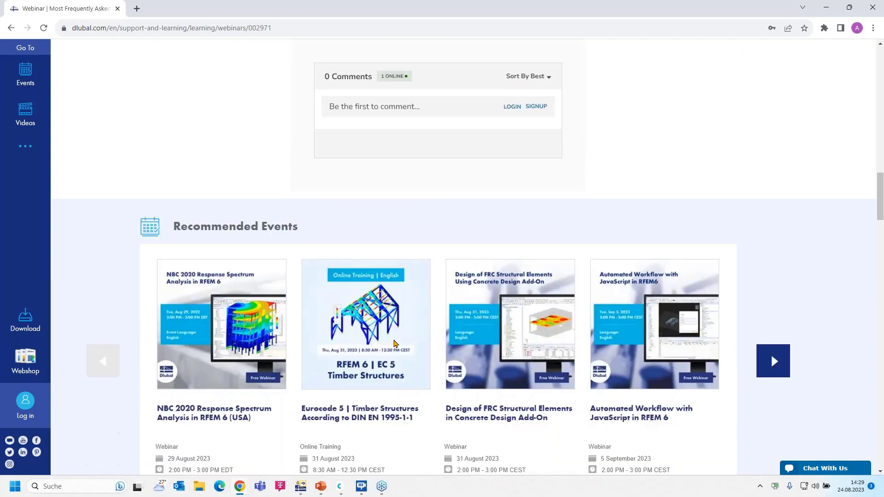
scroll(663, 346, "down", 6)
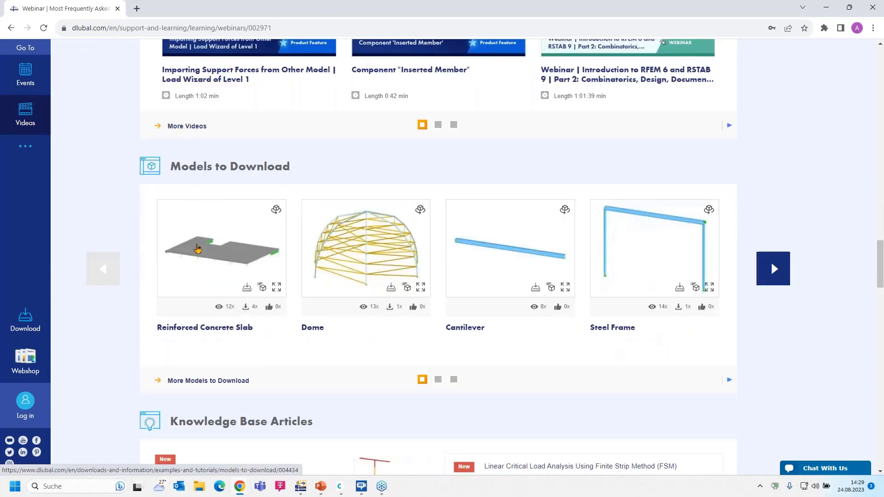
left_click(237, 269)
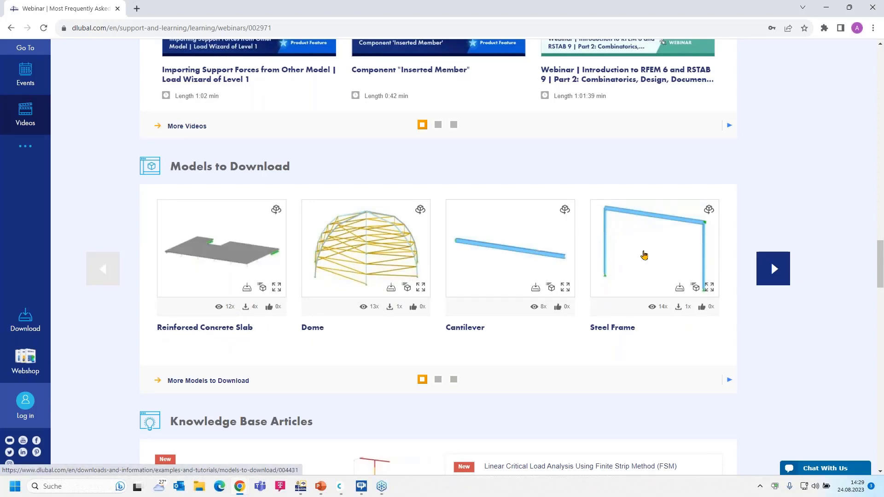